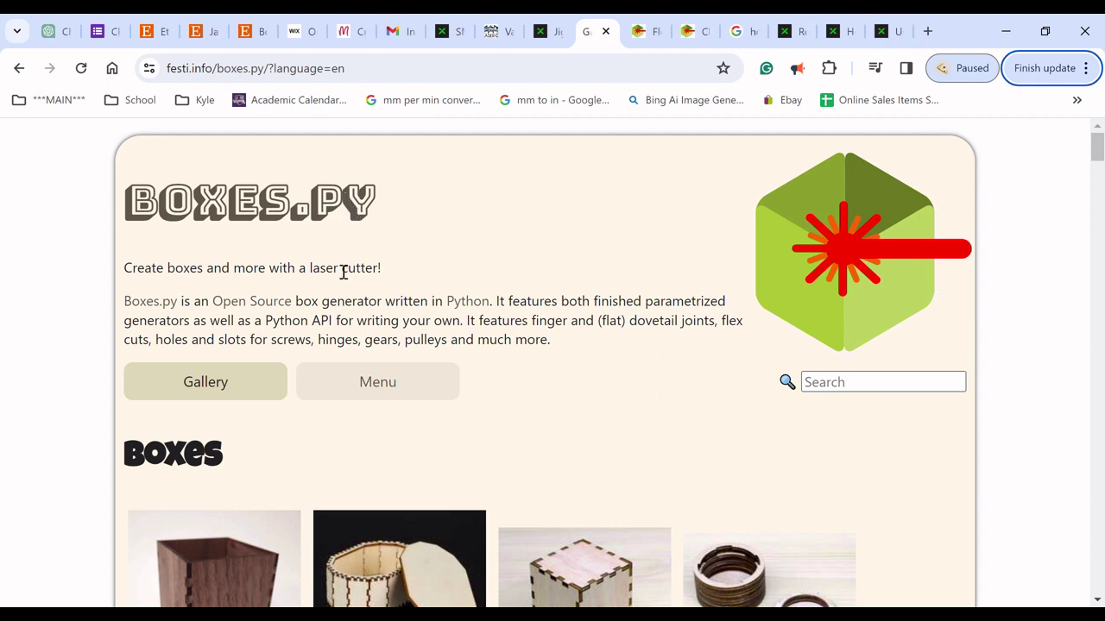
Show the box generators as the Menu list and expand the Boxes category.
scroll(449, 271, "down", 1)
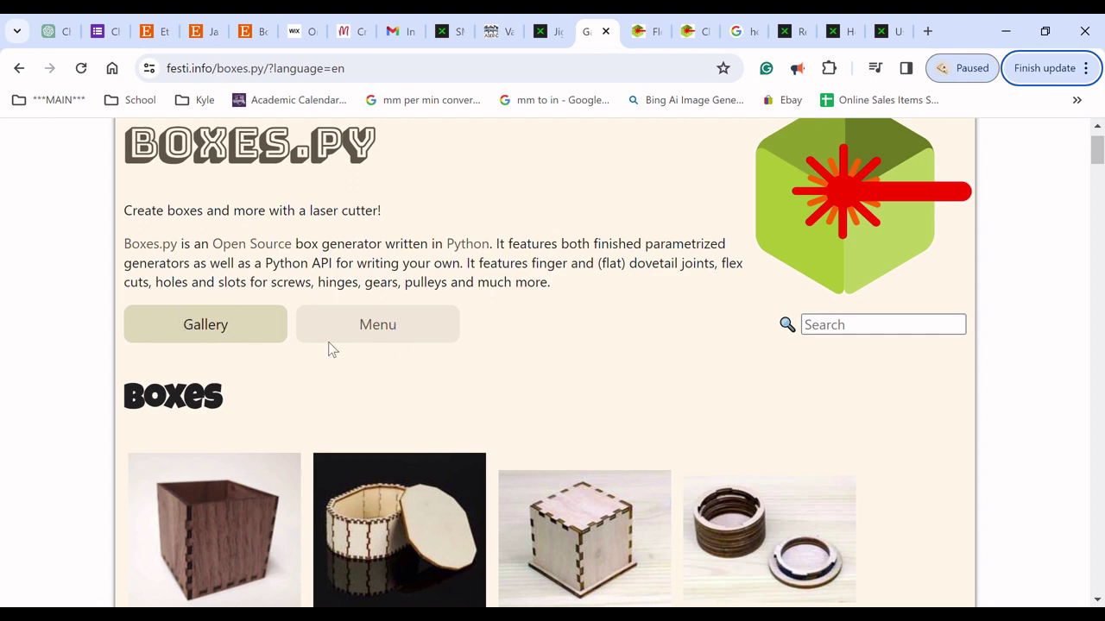
left_click(382, 326)
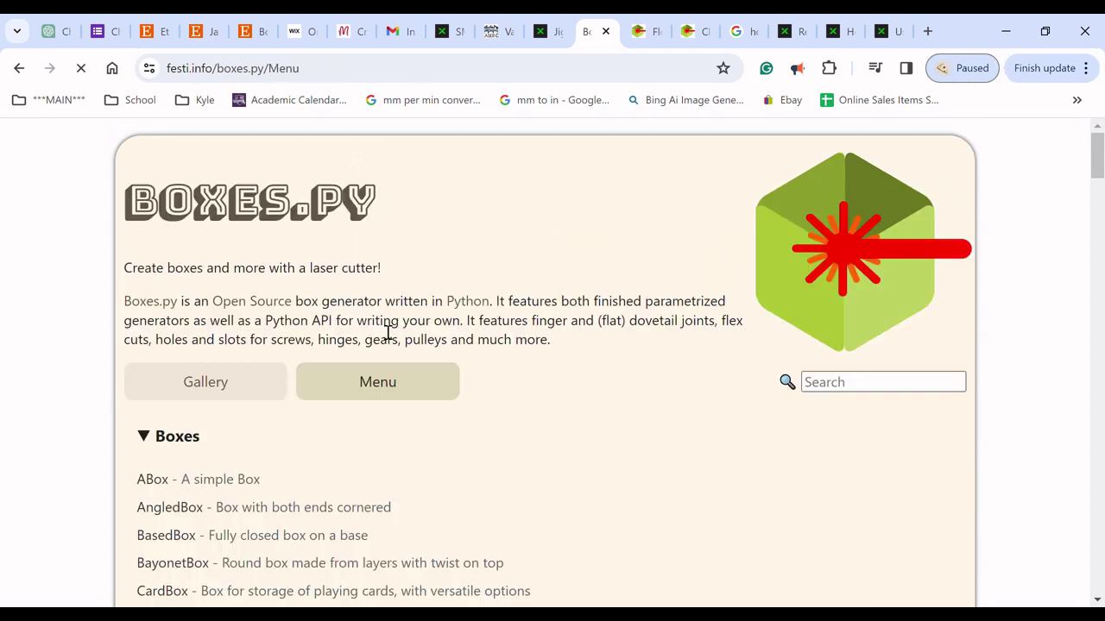
scroll(405, 310, "down", 2)
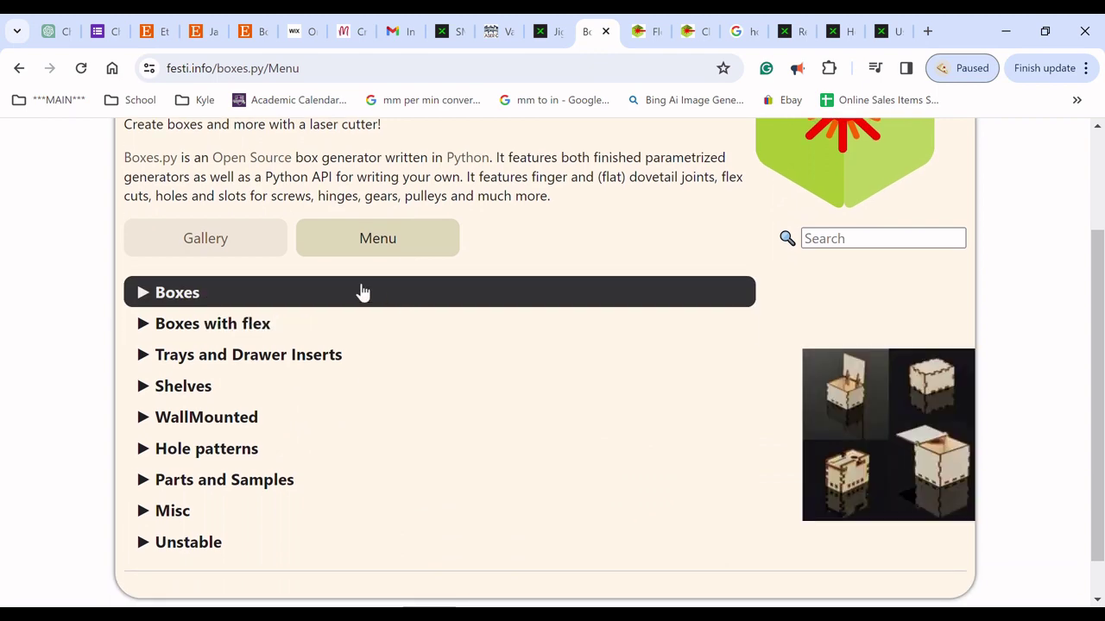
left_click(145, 293)
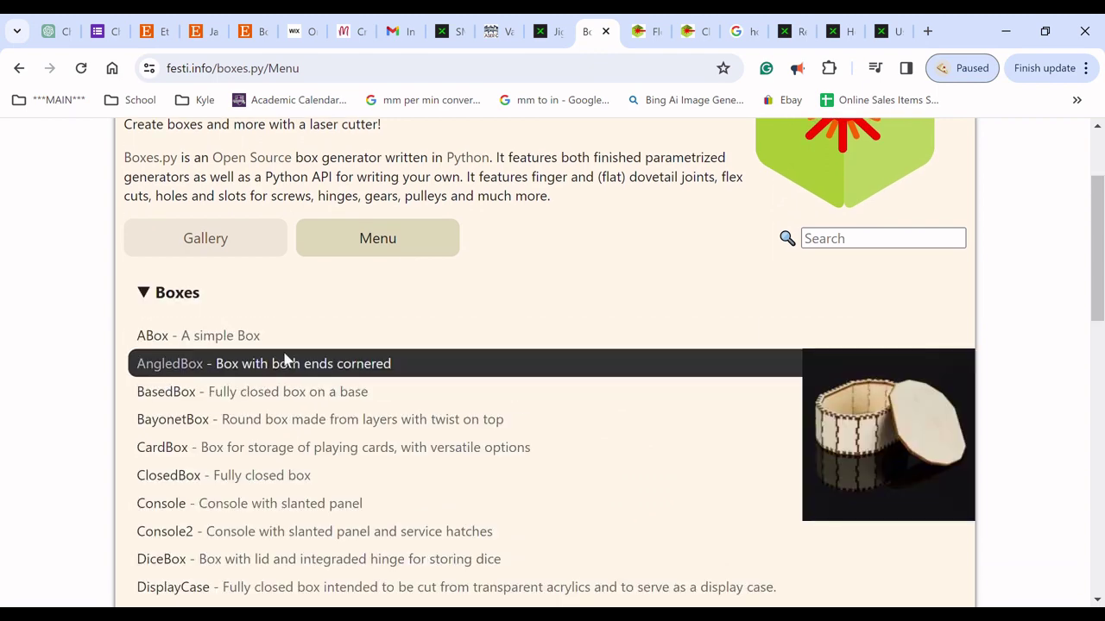
Look through the generators in the Boxes category and collapse it.
scroll(285, 379, "down", 2)
scroll(283, 393, "down", 3)
scroll(280, 401, "up", 3)
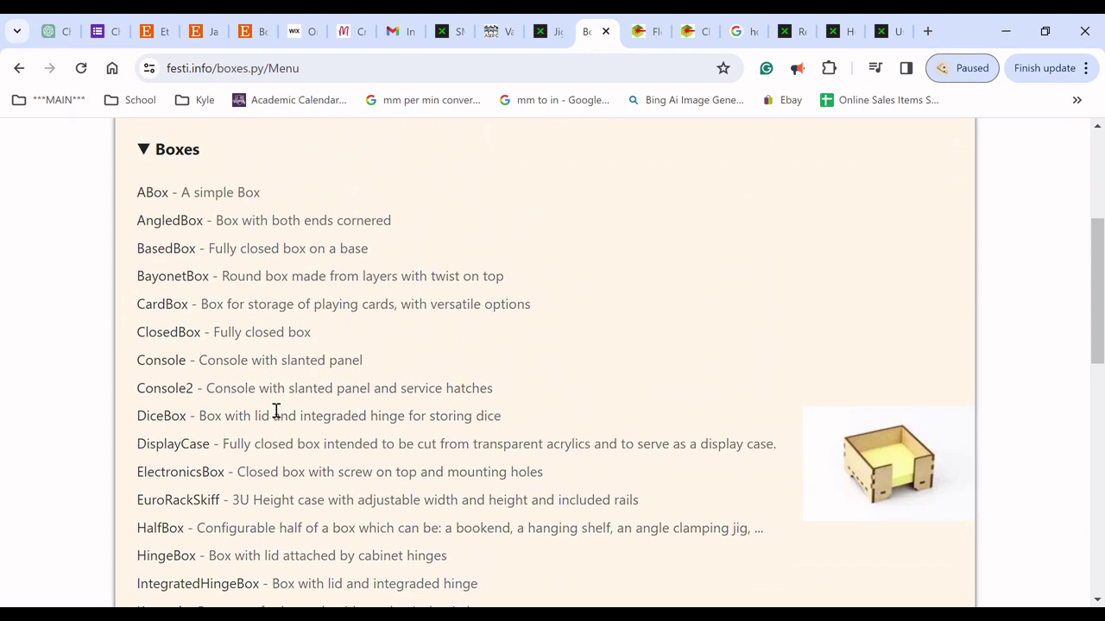
scroll(276, 412, "down", 1)
scroll(276, 412, "down", 10)
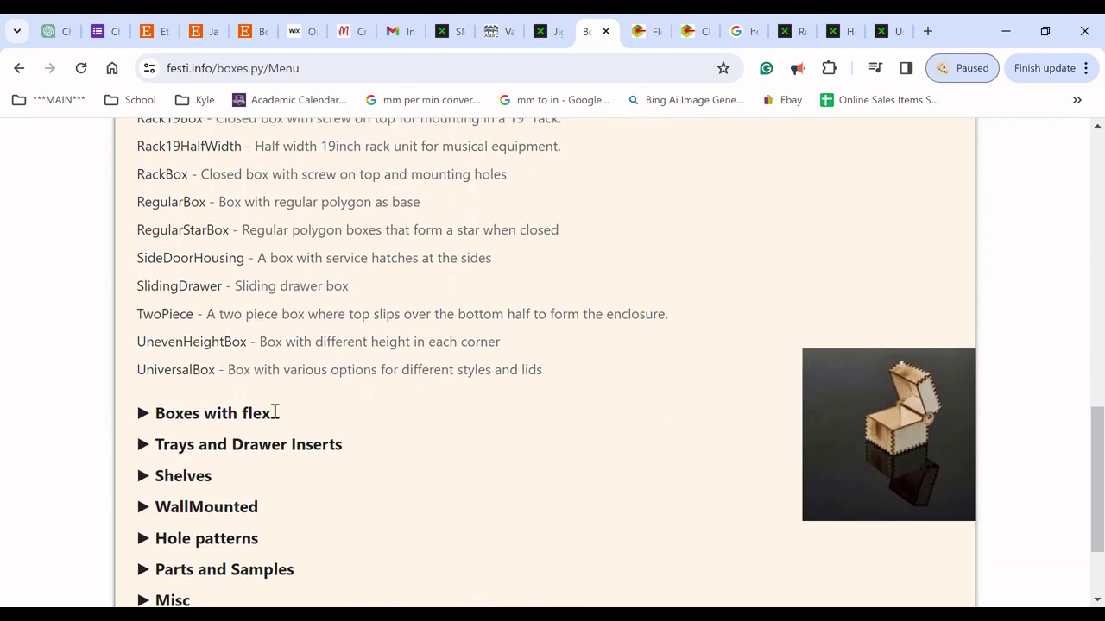
scroll(272, 412, "up", 10)
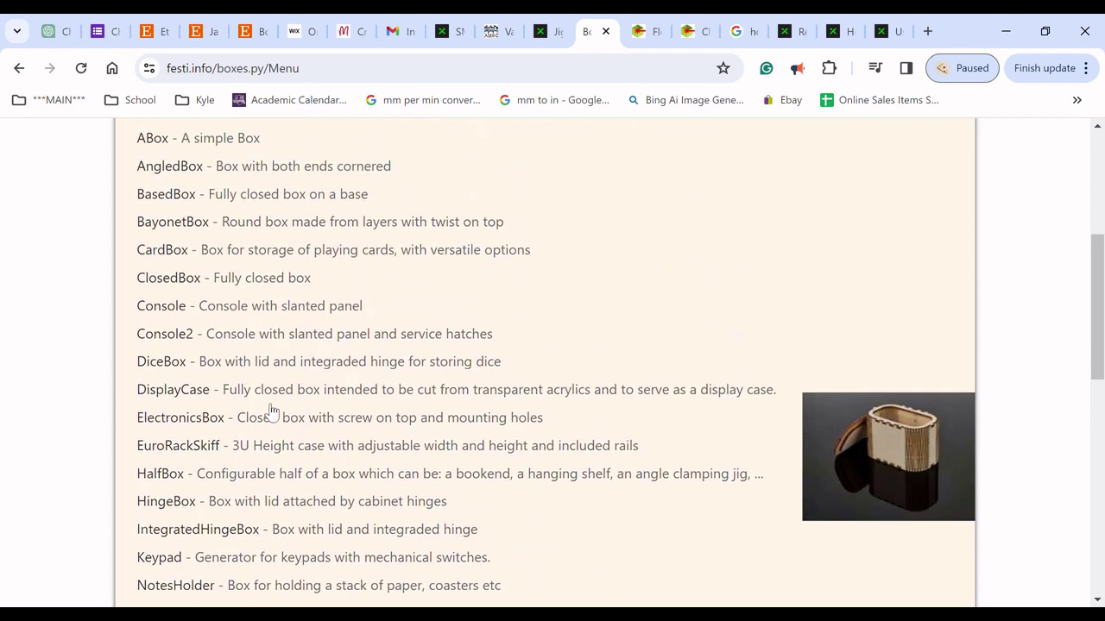
left_click(157, 355)
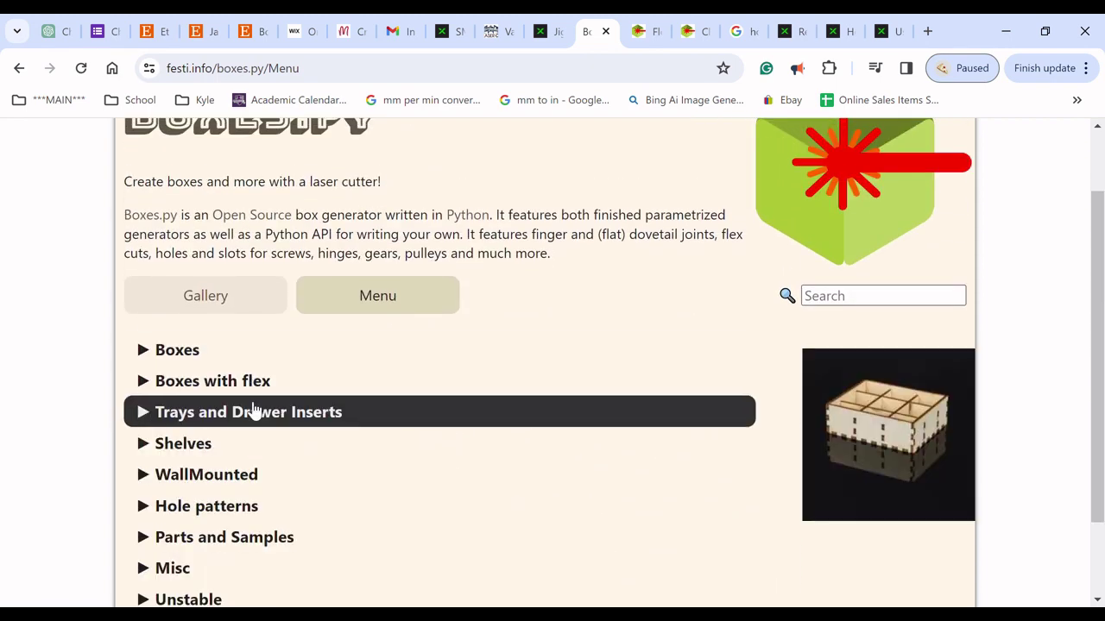
Open the FlexBox2 generator from the Boxes with flex category.
left_click(145, 388)
scroll(203, 397, "down", 1)
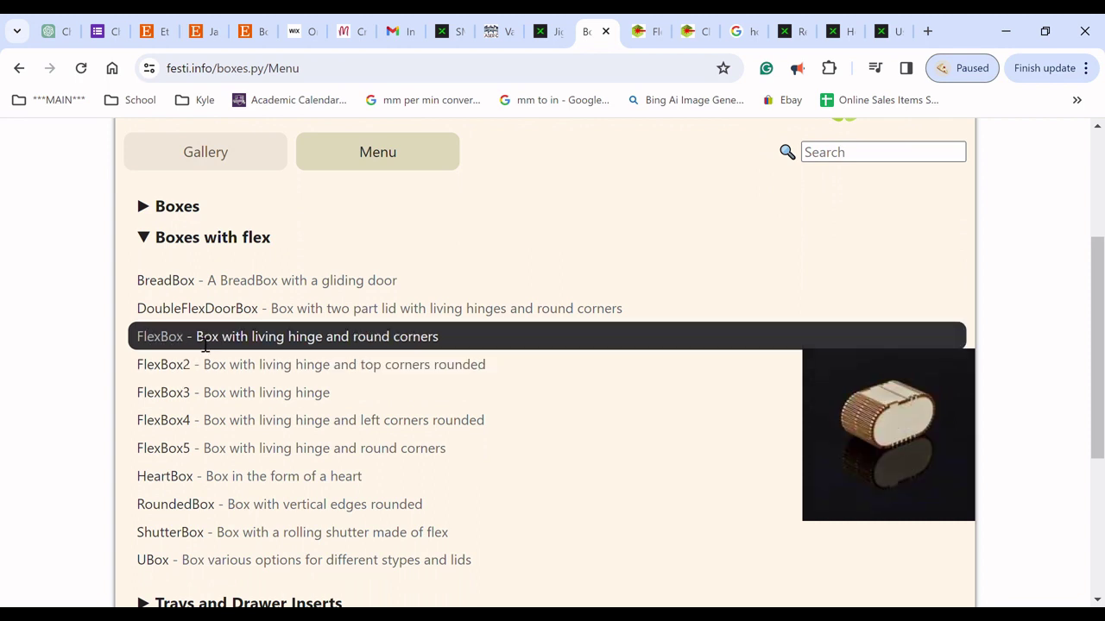
left_click(172, 368)
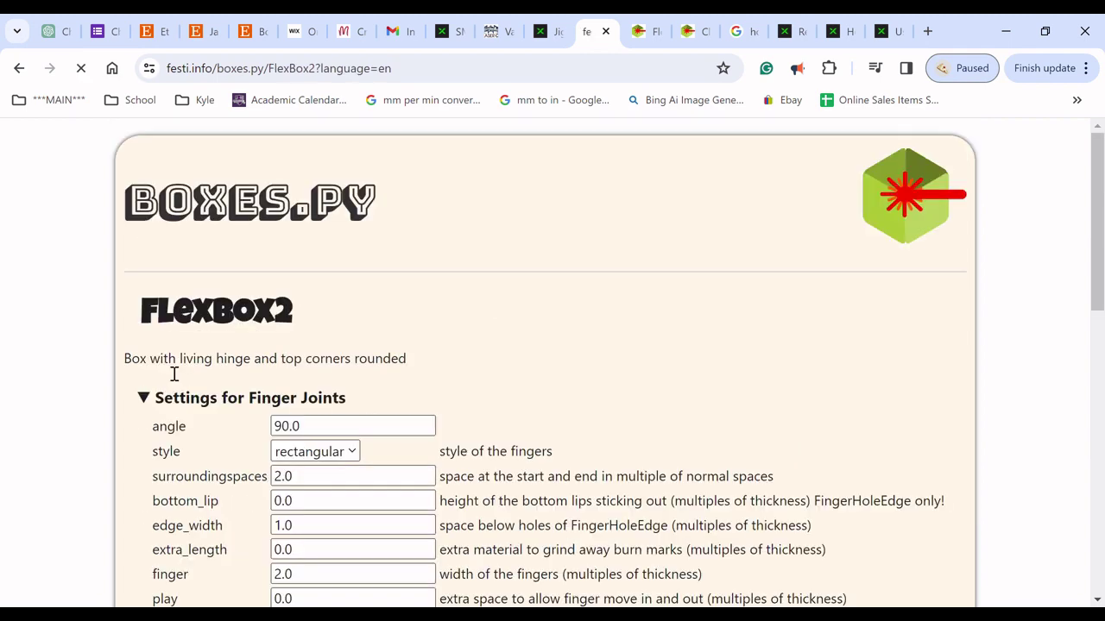
Review the finger joint settings and the flex settings of FlexBox2, collapsing each section when finished.
scroll(361, 358, "down", 1)
scroll(360, 360, "down", 1)
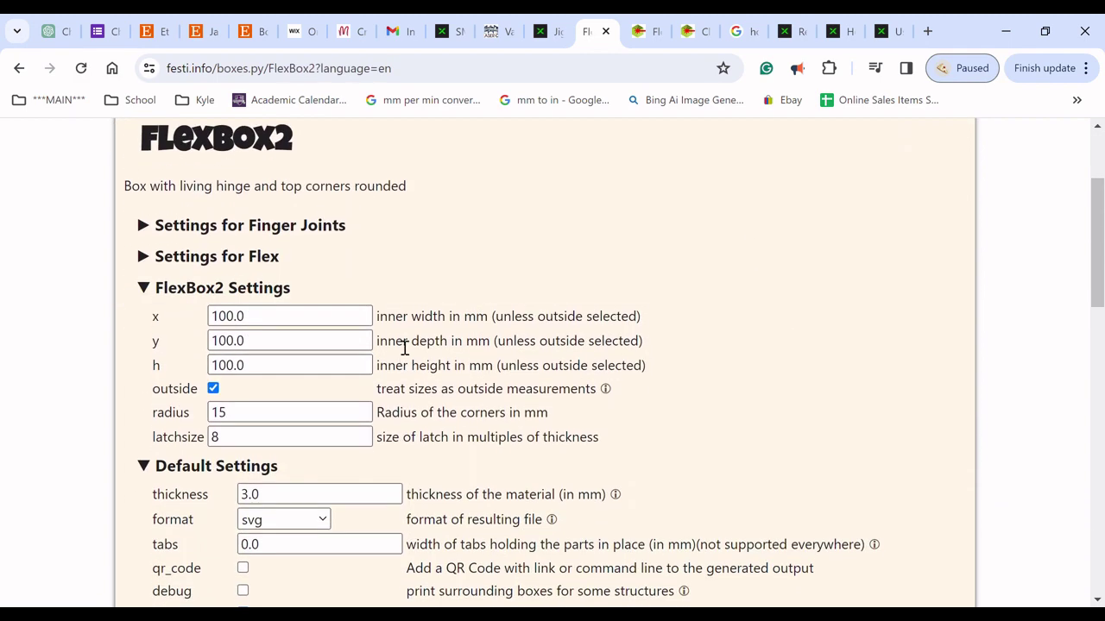
left_click(141, 226)
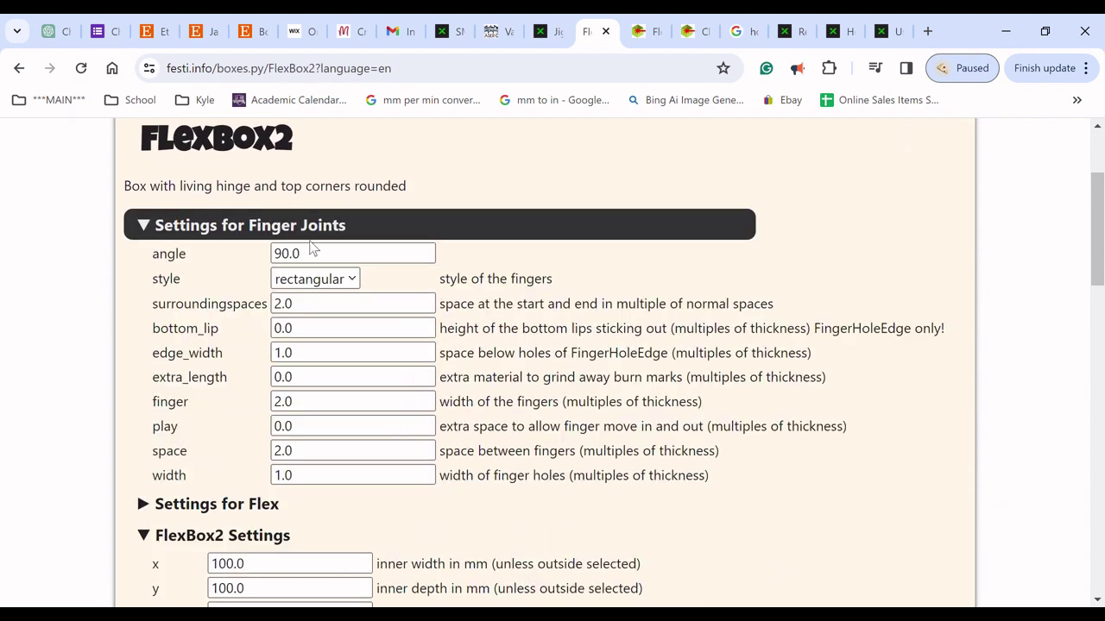
left_click(146, 225)
left_click(146, 225)
left_click(144, 226)
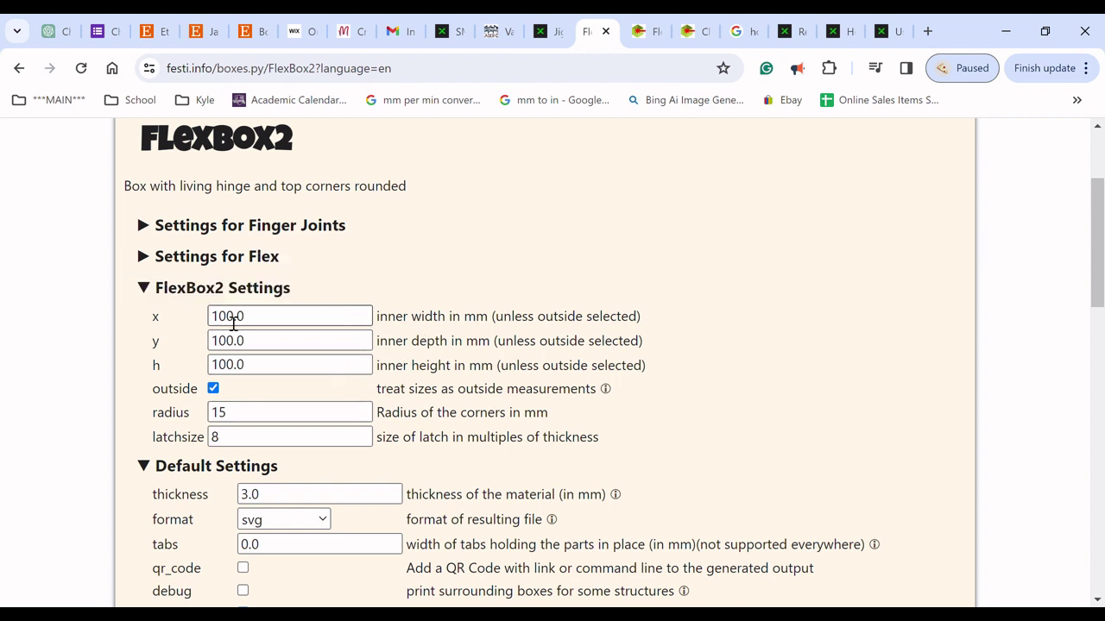
left_click(138, 259)
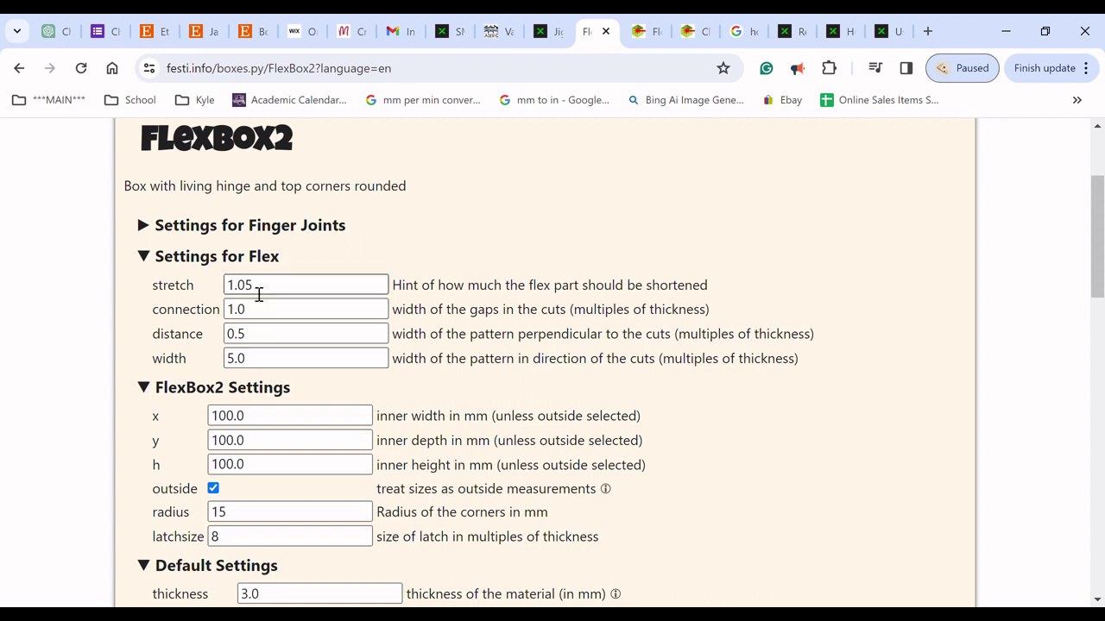
left_click(143, 259)
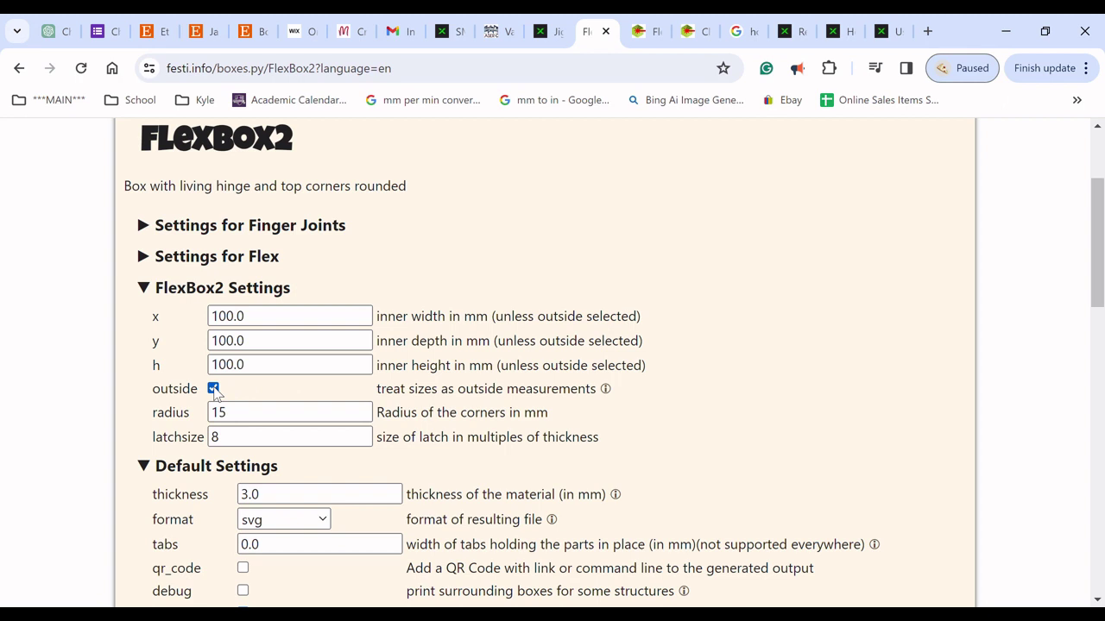
Turn off outside measurements and set the box's x, y and h dimensions to 50 mm each.
left_click_drag(250, 318, 211, 318)
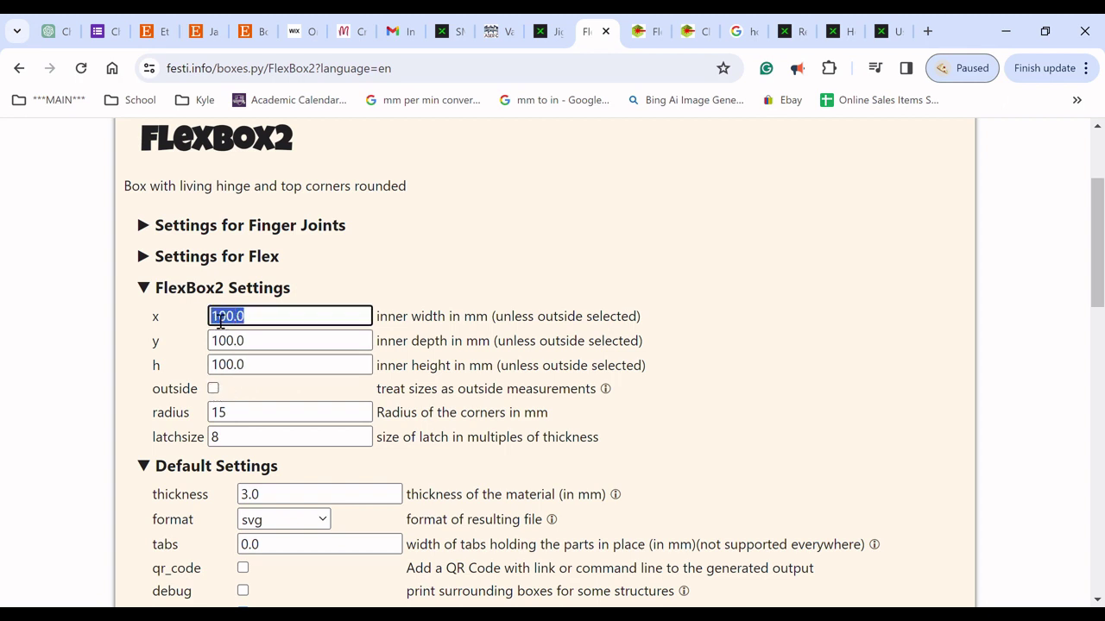
type("50")
key("Tab")
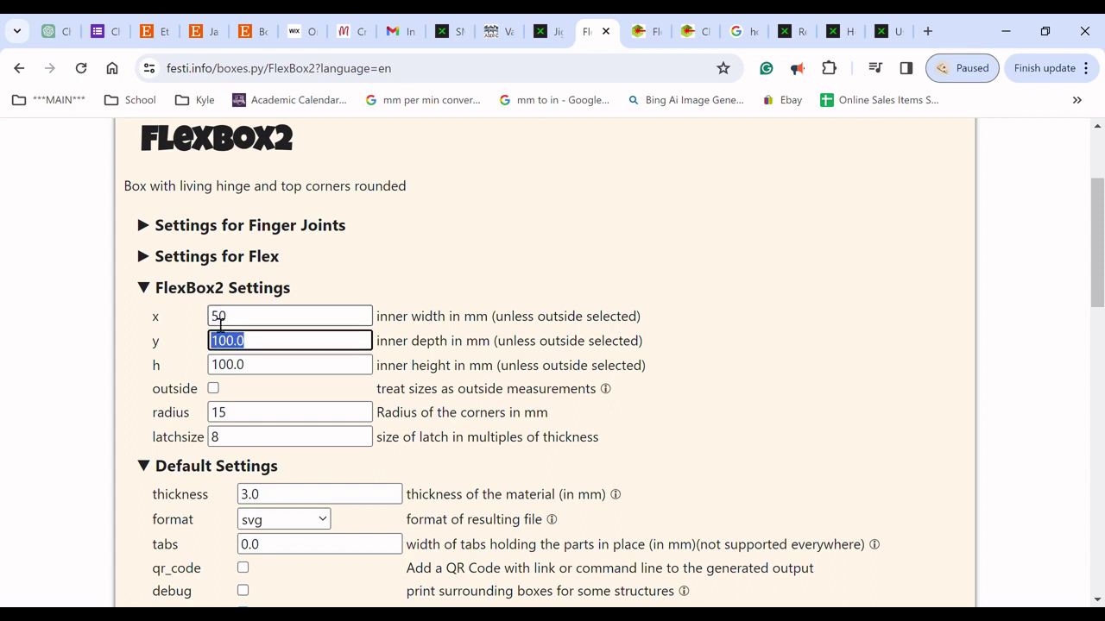
type("50")
key("Tab")
type("50")
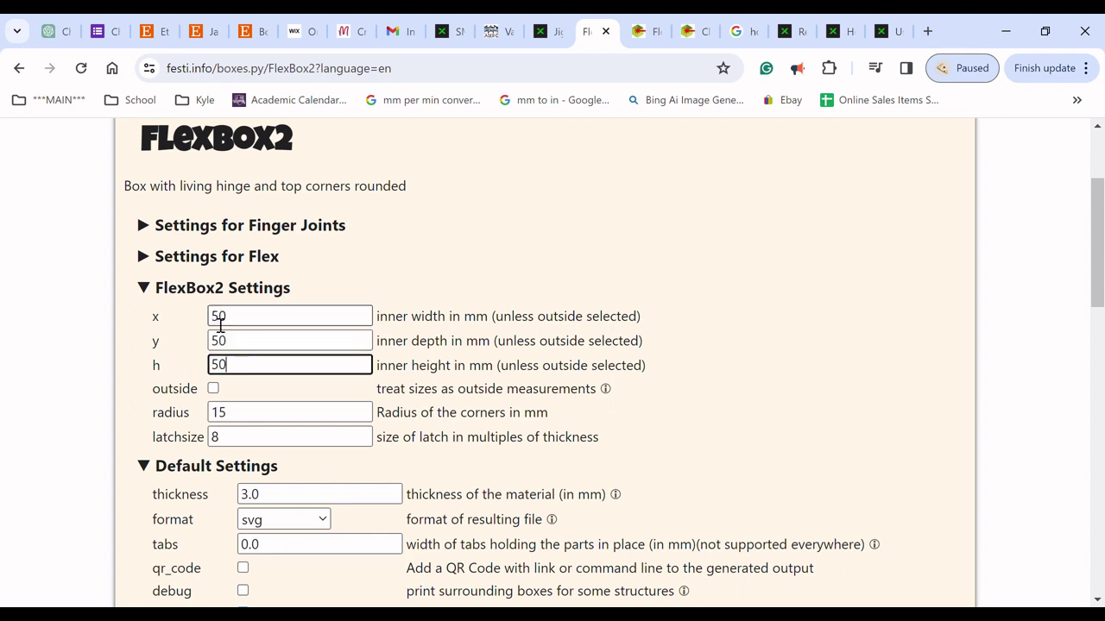
Set the corner radius to 20 mm and the latch size to 5 times the material thickness.
double_click(227, 414)
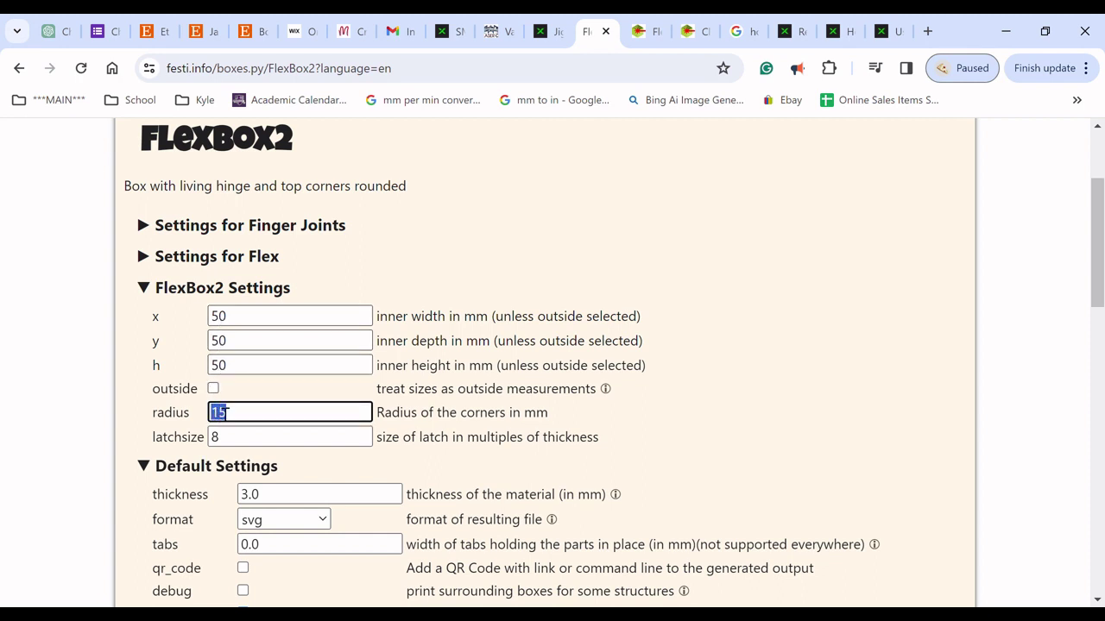
type("20")
double_click(242, 436)
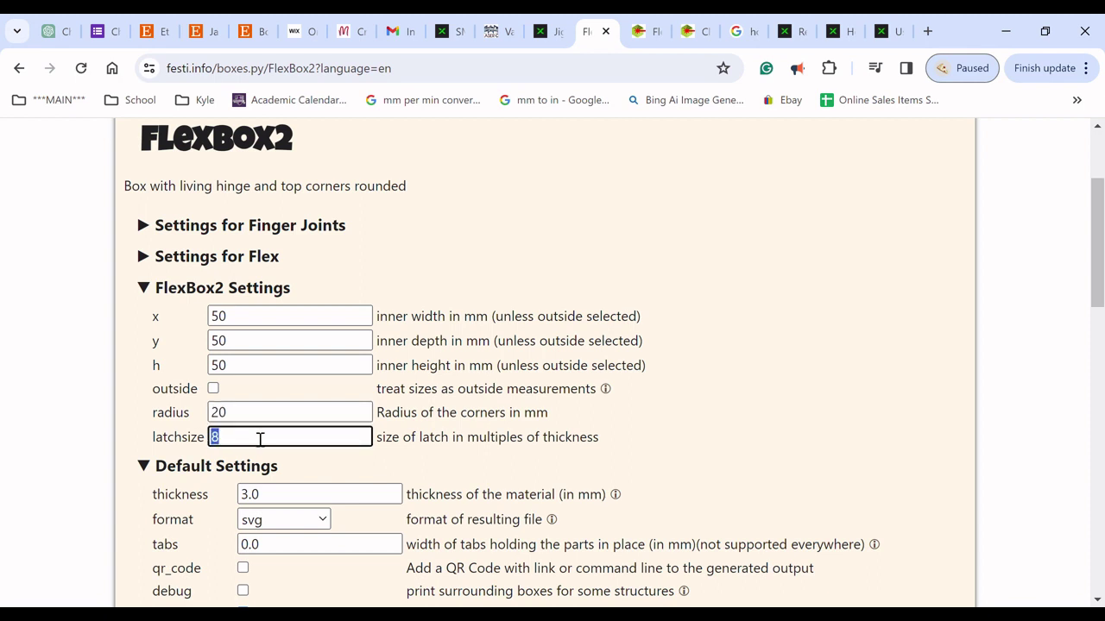
type("5")
Try other material thickness values and return the thickness to 3.0 mm.
scroll(414, 463, "down", 3)
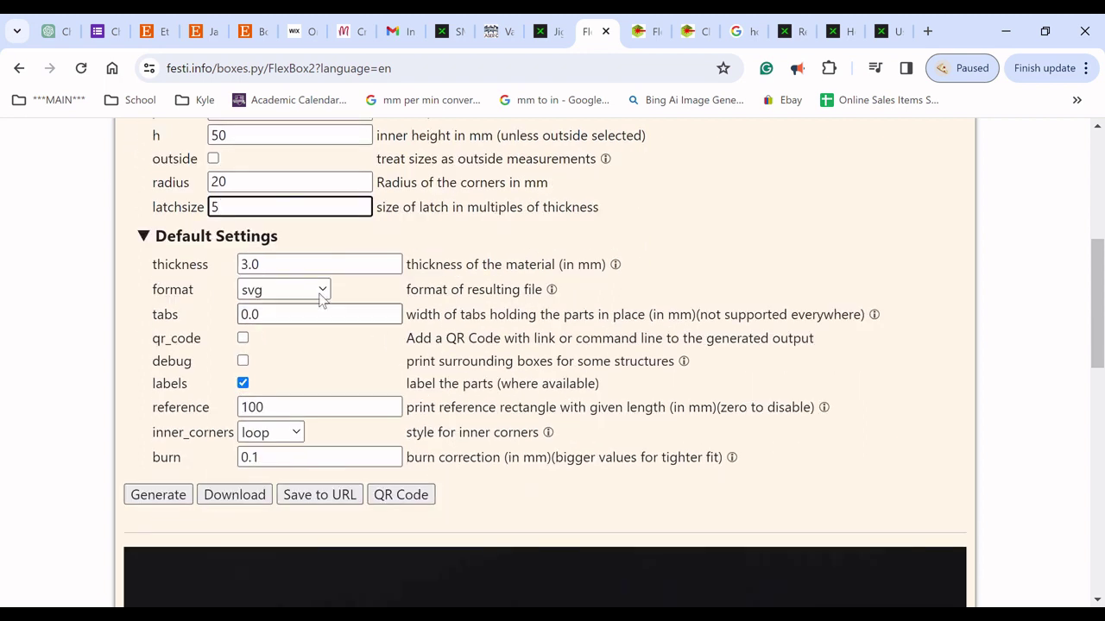
left_click(253, 272)
left_click_drag(250, 271, 242, 270)
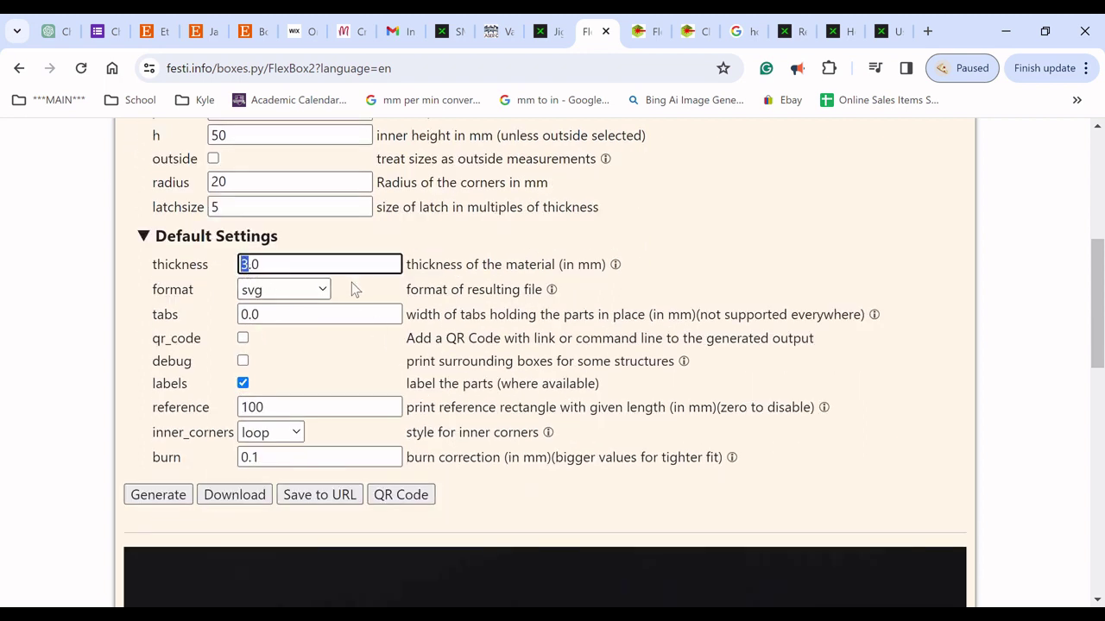
type("2")
left_click_drag(252, 270, 243, 271)
type("5")
left_click_drag(252, 270, 233, 271)
type("3")
Keep svg as the output format and generate the FlexBox2 cutting layout.
left_click(320, 289)
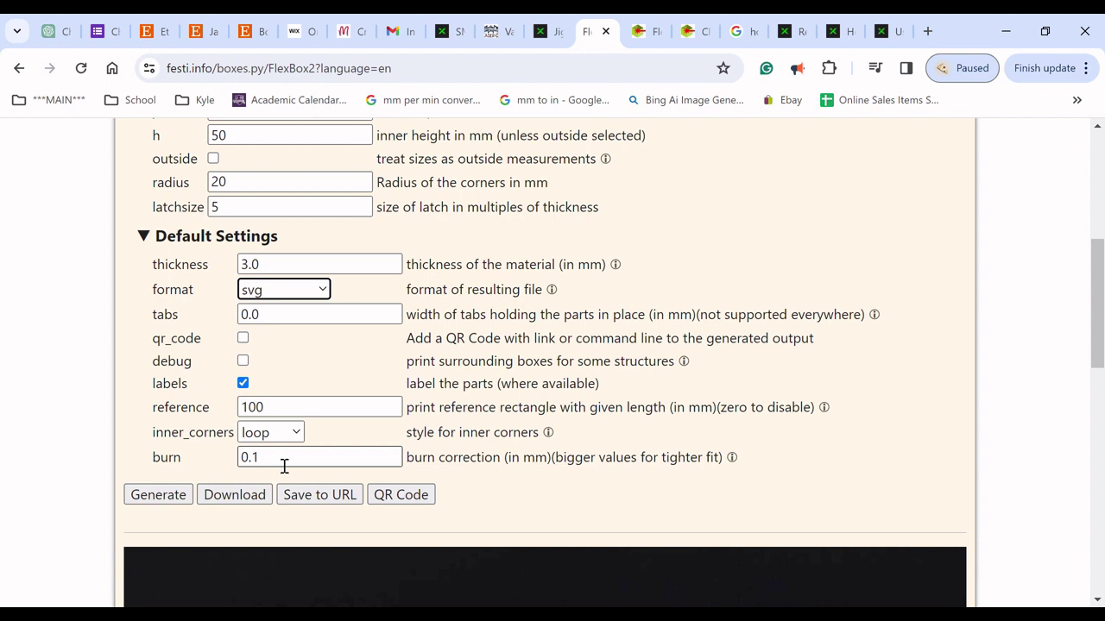
left_click(172, 497)
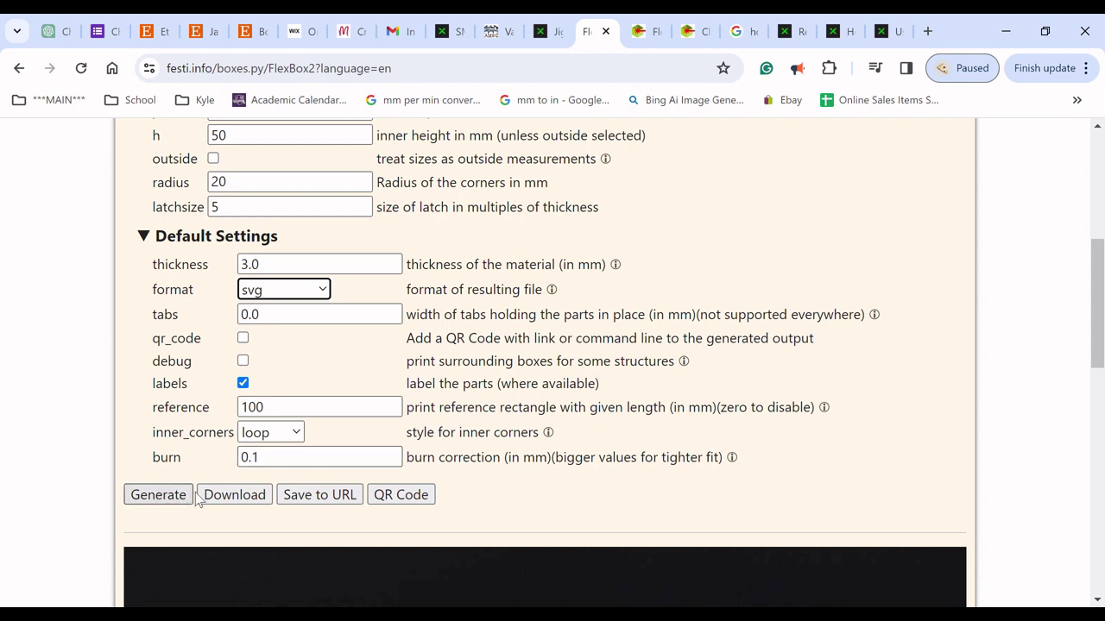
left_click(159, 497)
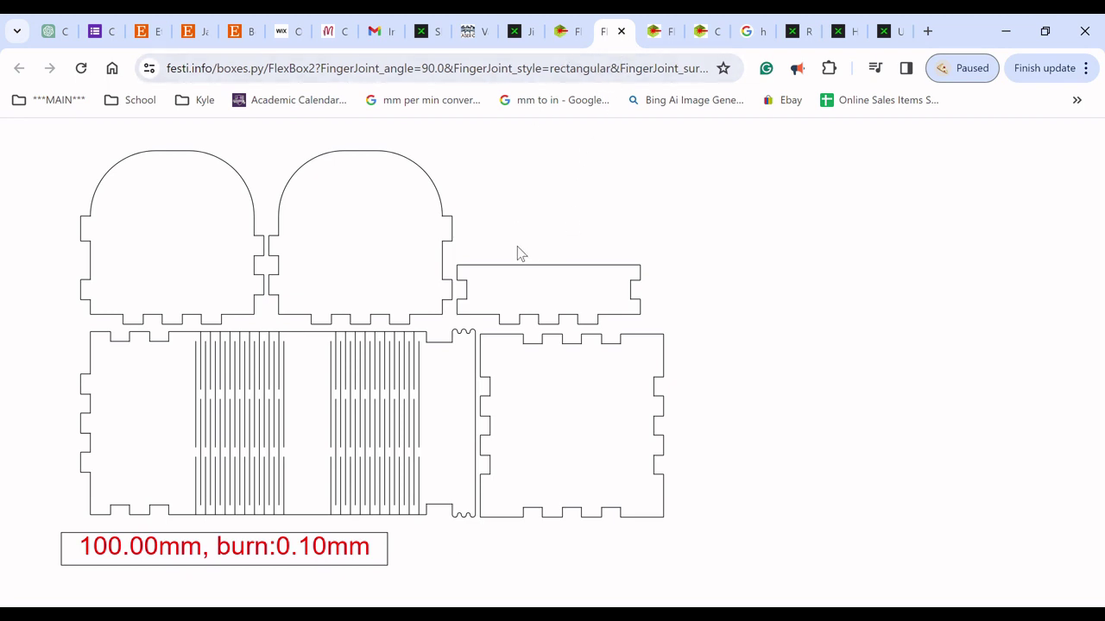
Return to the FlexBox2 settings page and examine the photo of the finished box.
left_click(565, 31)
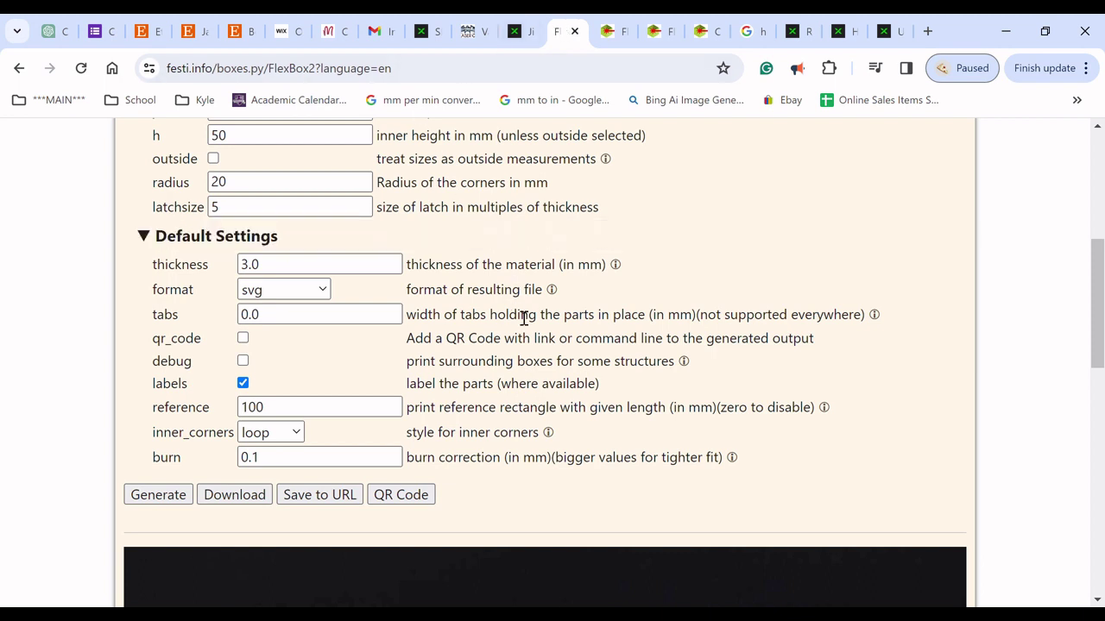
scroll(472, 362, "down", 4)
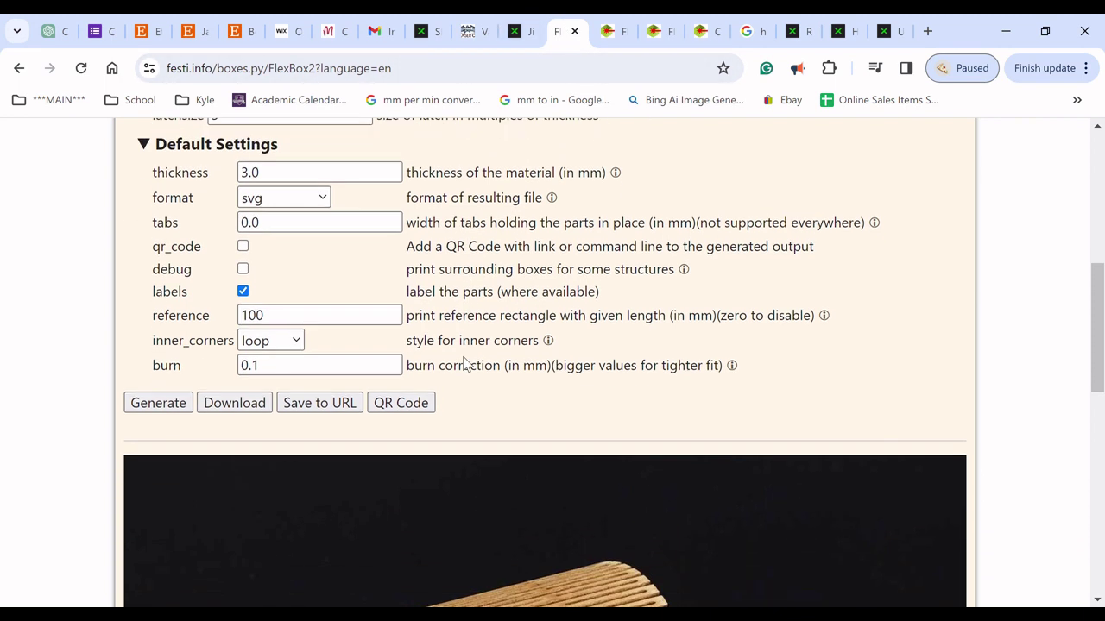
scroll(490, 388, "down", 1)
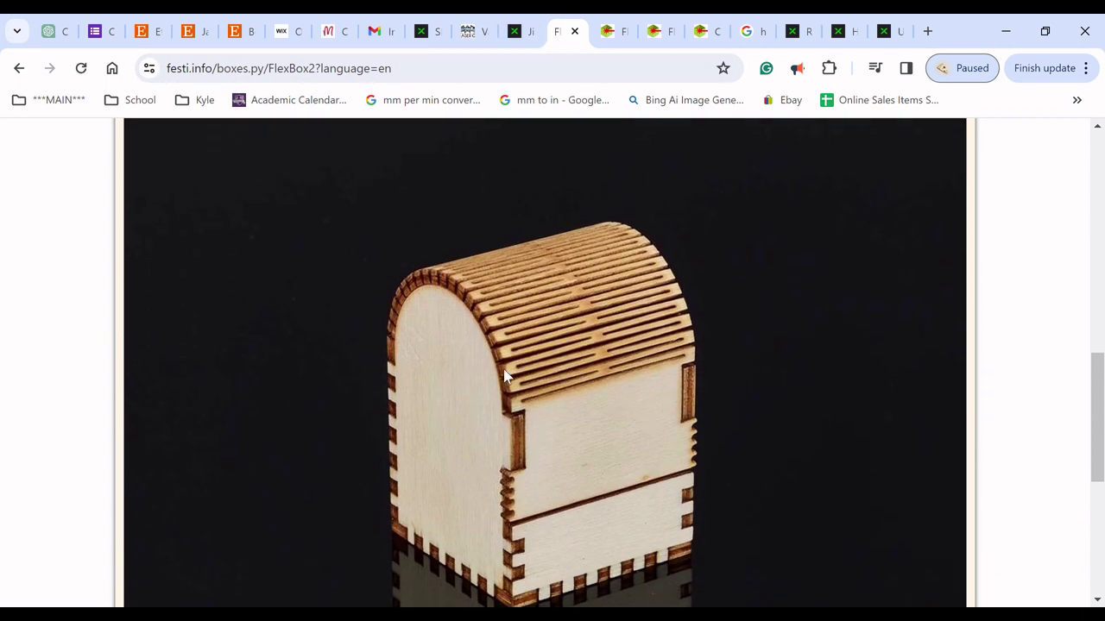
scroll(437, 423, "up", 2)
scroll(473, 427, "down", 2)
scroll(476, 429, "up", 2)
scroll(480, 431, "down", 3)
scroll(480, 426, "up", 4)
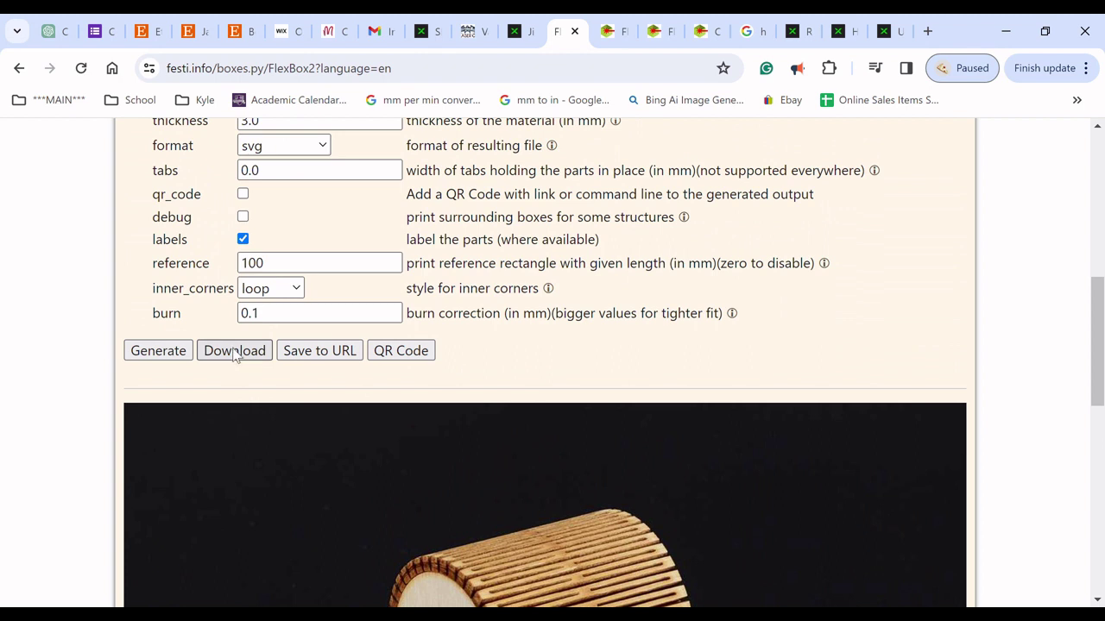
Download the FlexBox2 cutting layout as an SVG file.
left_click(234, 353)
left_click(243, 354)
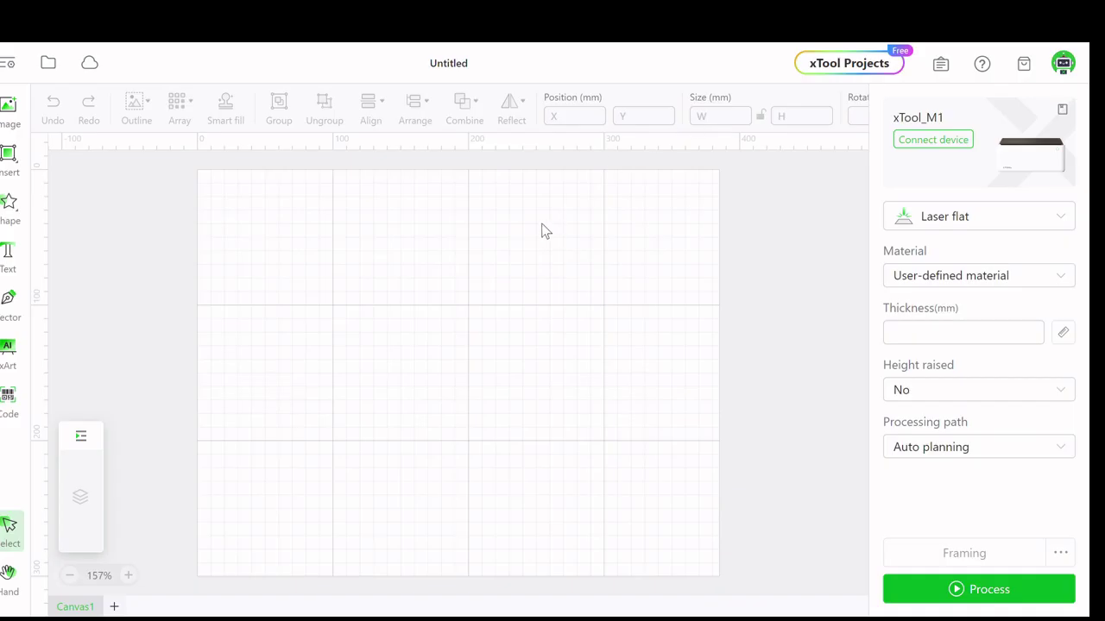
Switch to the xTool laser software, import the downloaded FlexBox2 SVG onto the canvas and deselect it.
left_click(48, 62)
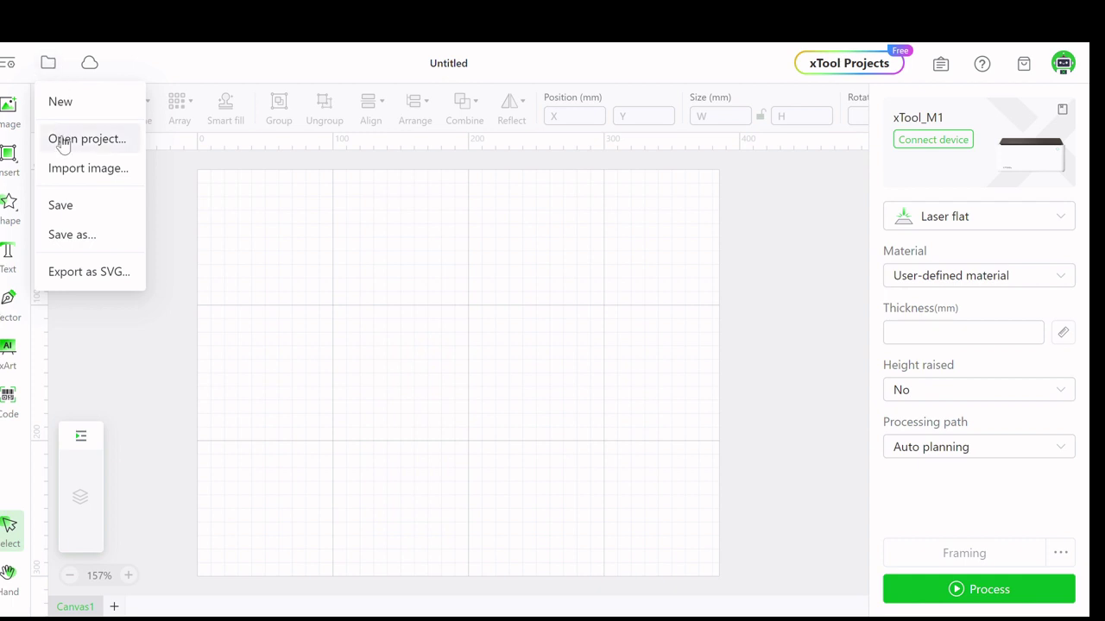
left_click(67, 170)
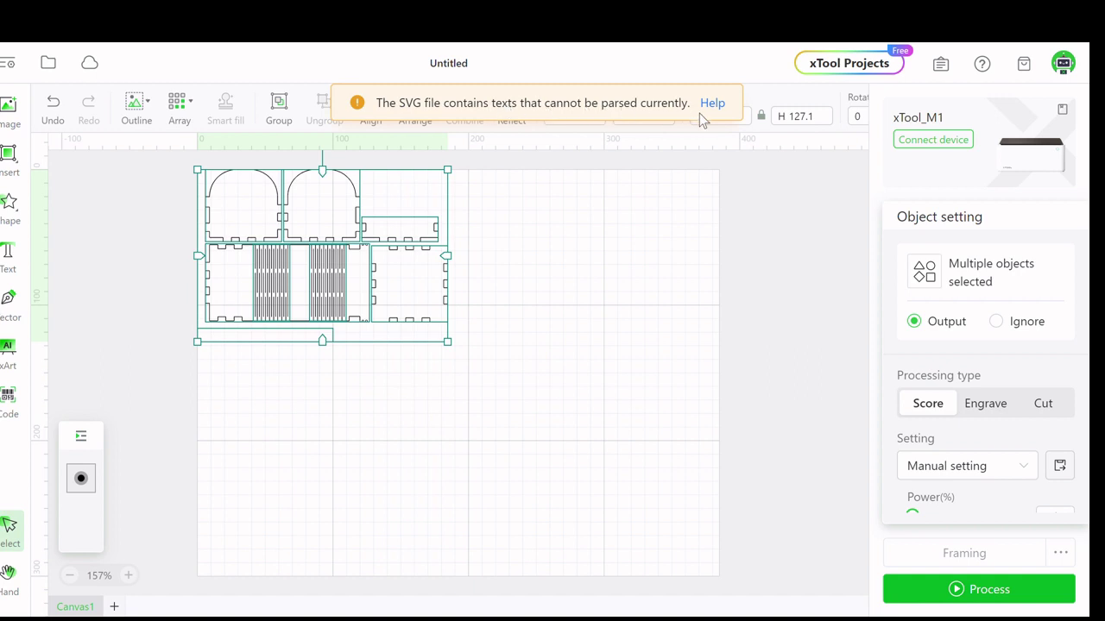
left_click(447, 345)
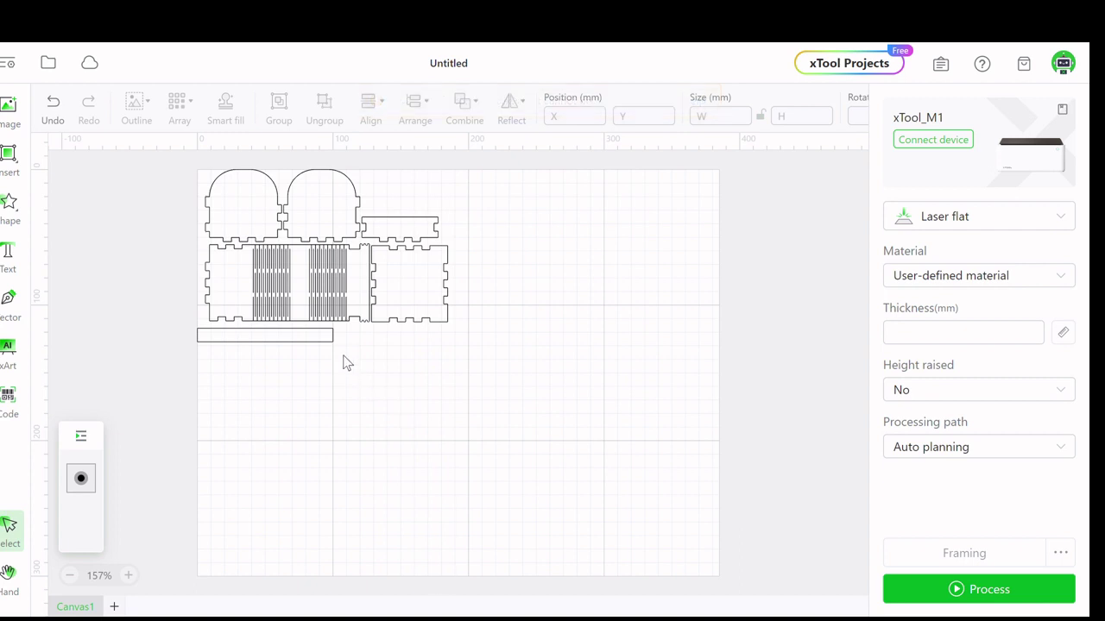
Delete the long reference rectangle below the box parts.
left_click(297, 337)
right_click(302, 338)
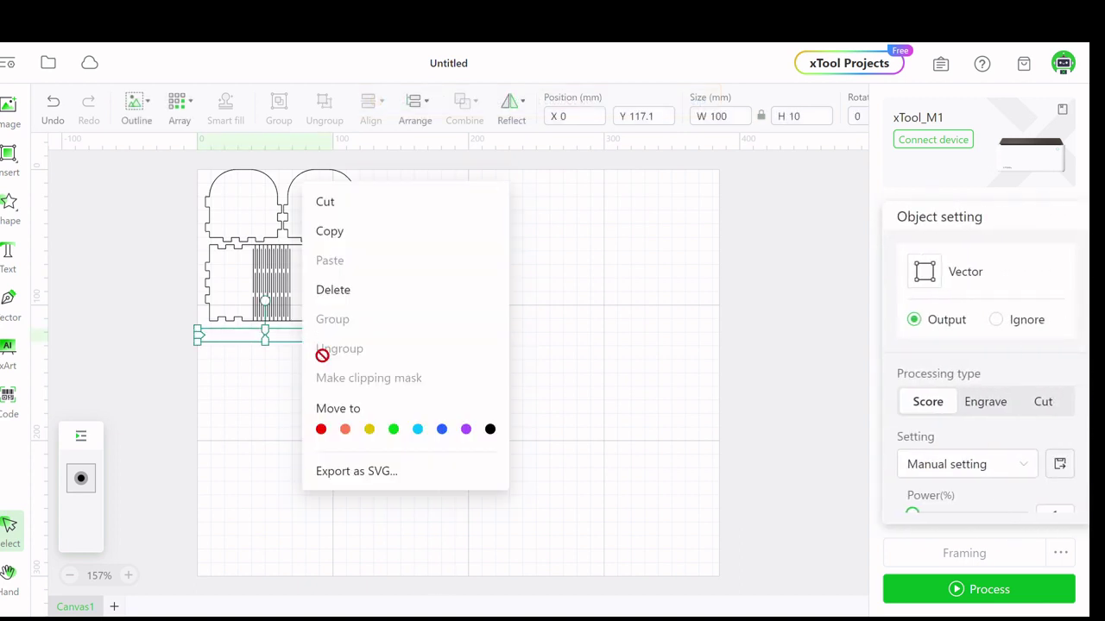
left_click(340, 291)
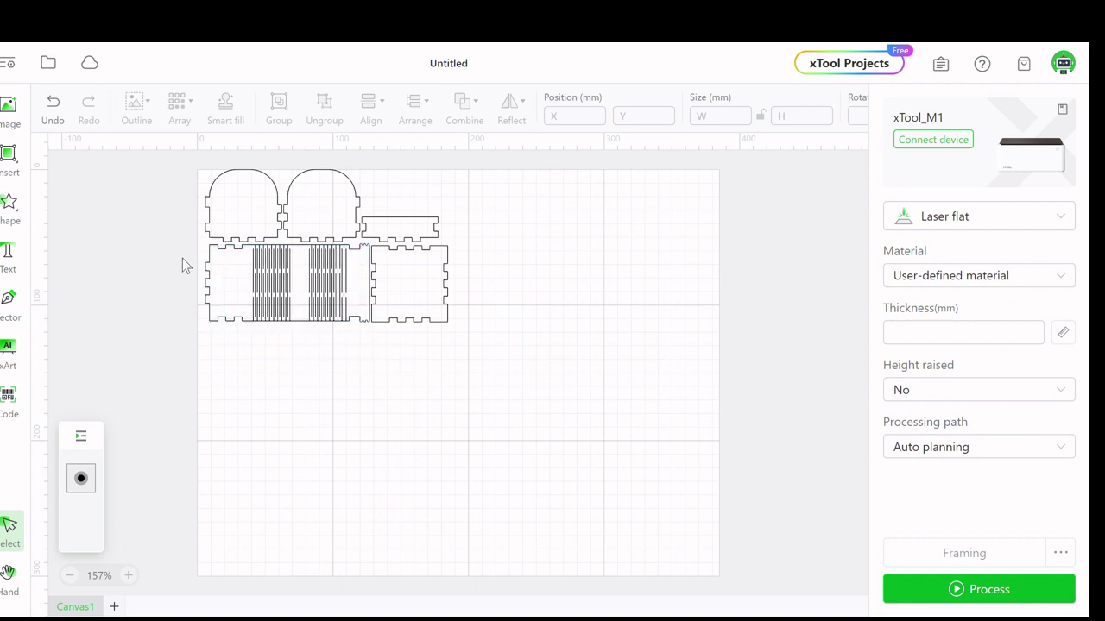
Group the living-hinge panel outline together with all of its hinge cut lines and deselect the group.
left_click_drag(180, 256, 339, 319)
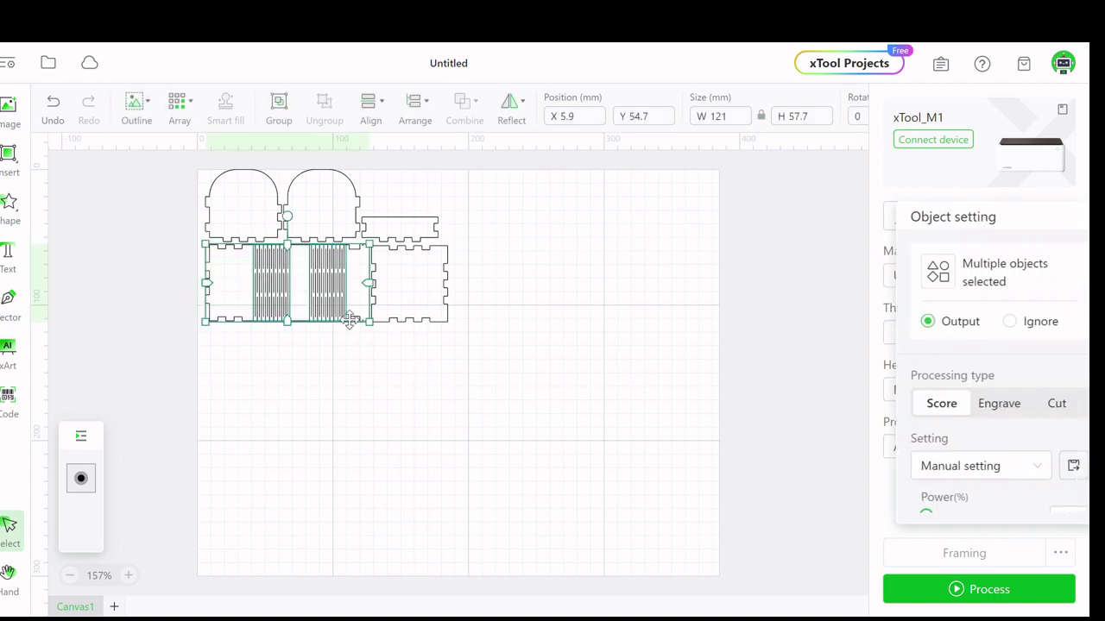
left_click(279, 110)
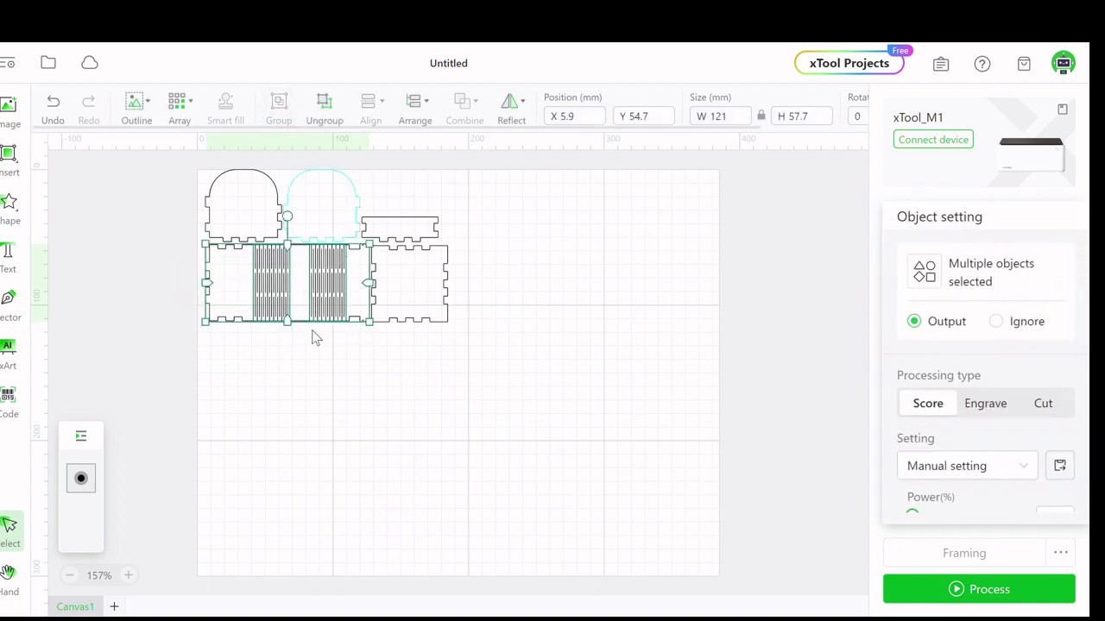
left_click(315, 384)
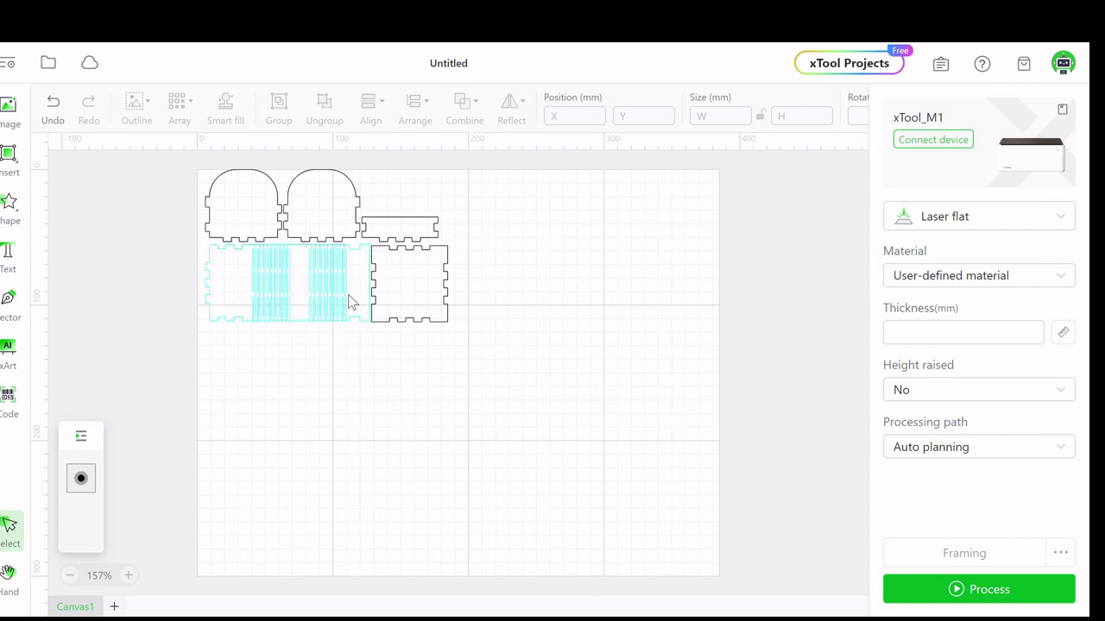
Try moving the grouped living-hinge panel away from the other box parts and back, and undo both moves.
left_click(209, 313)
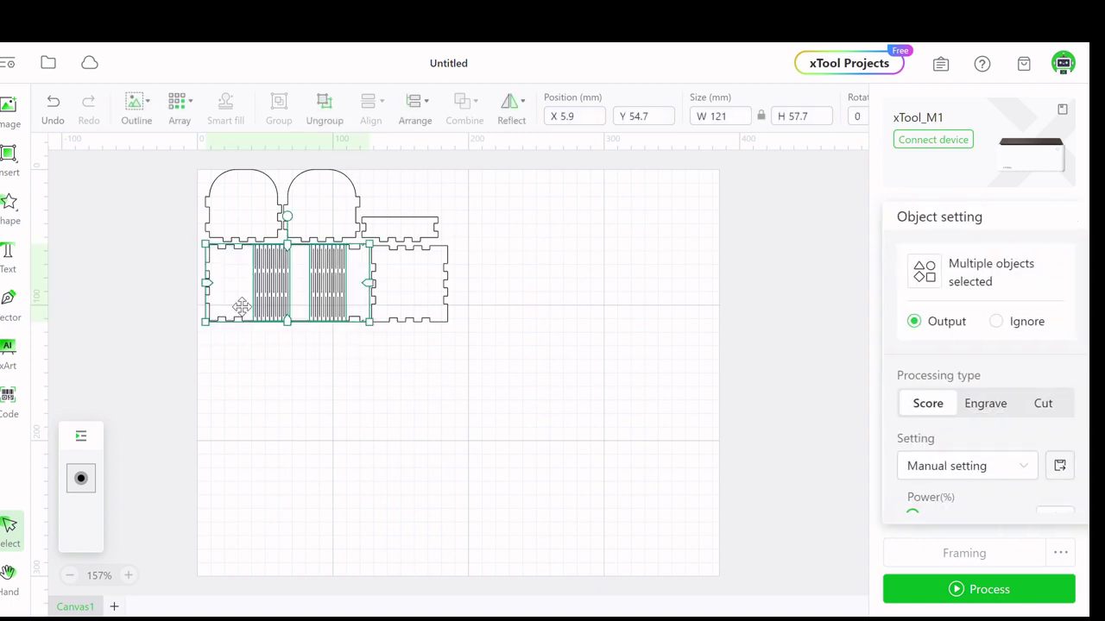
left_click_drag(210, 312, 229, 384)
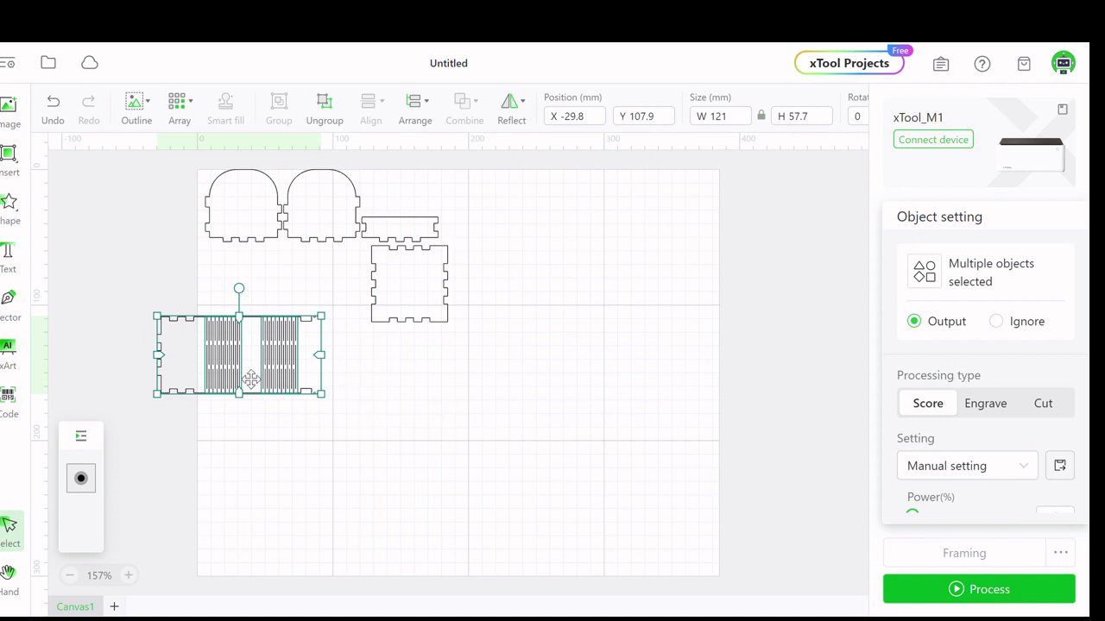
left_click_drag(254, 368, 301, 292)
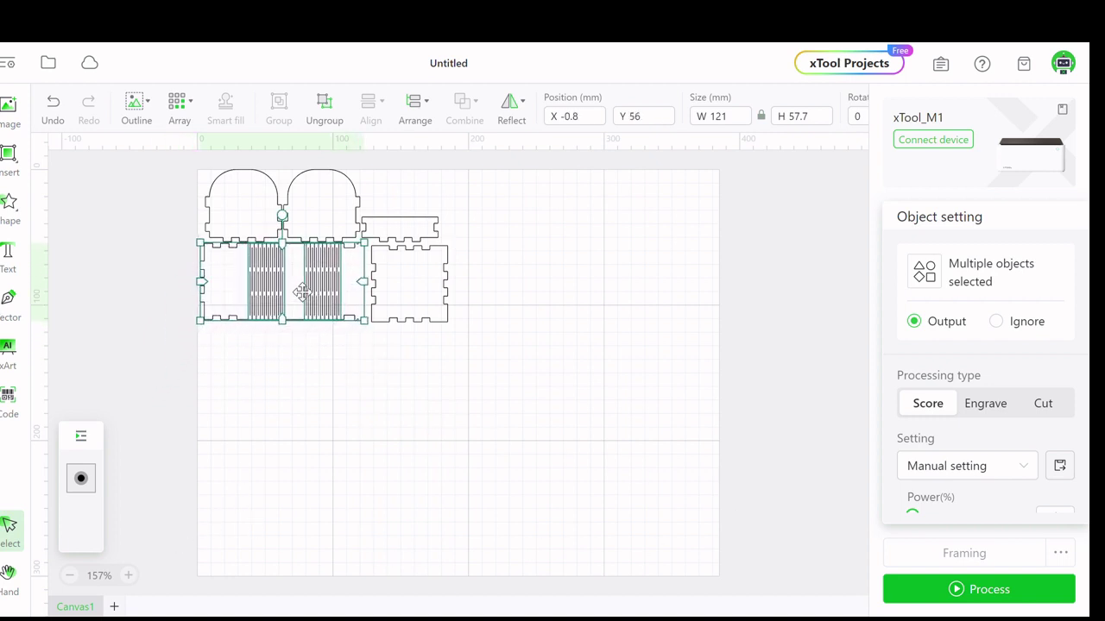
left_click(53, 107)
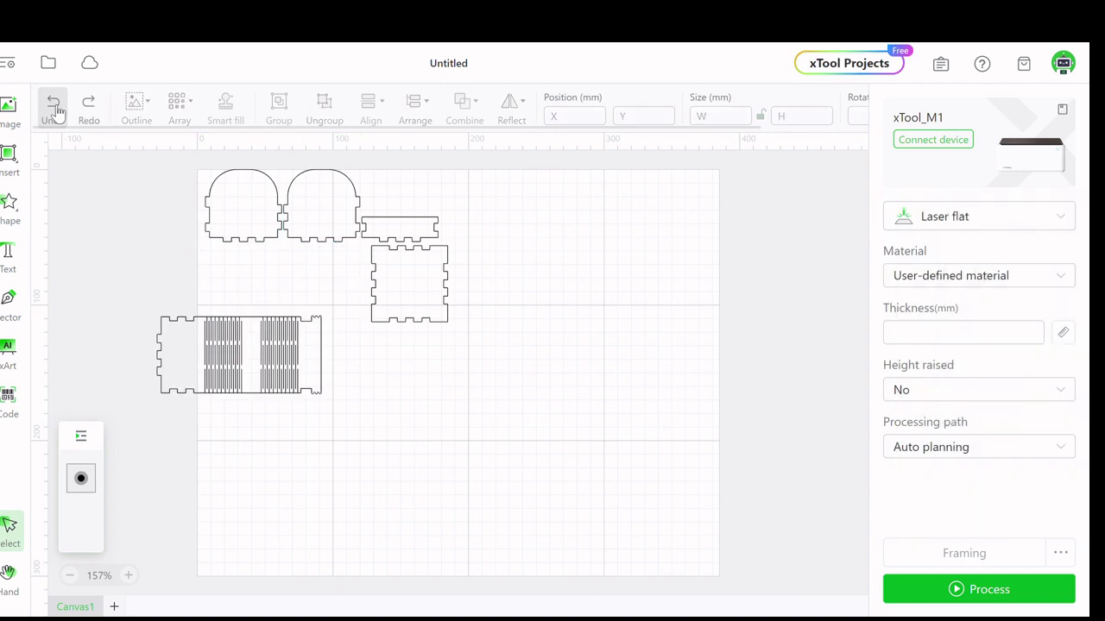
left_click(54, 107)
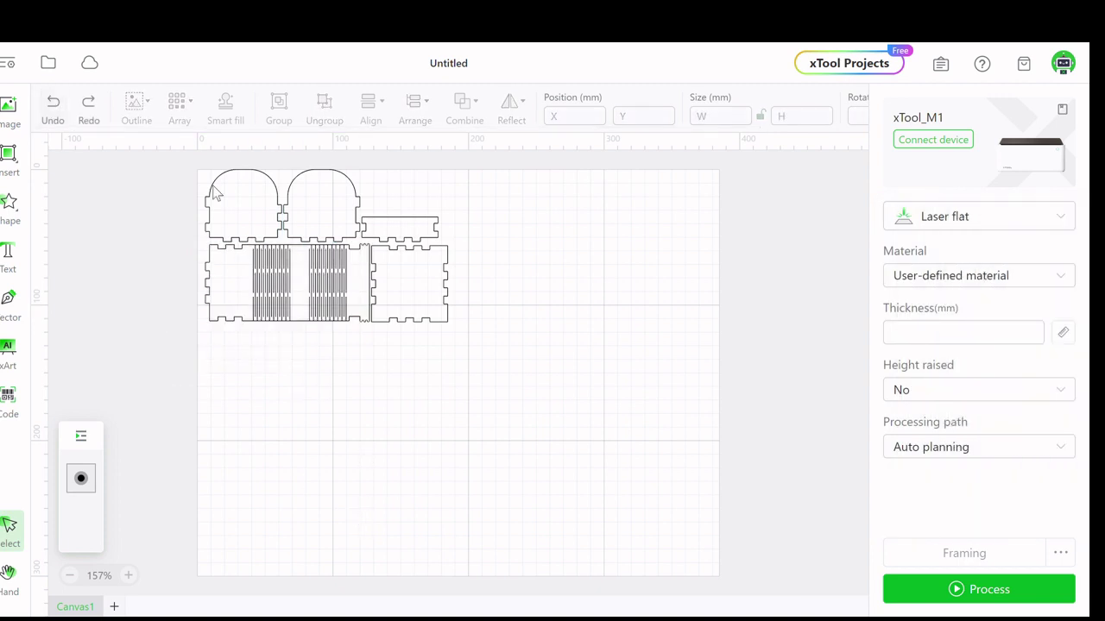
Move all box parts together to about X 94.7, Y 80.9 mm near the canvas middle and assign them to the red layer.
left_click_drag(173, 155, 498, 358)
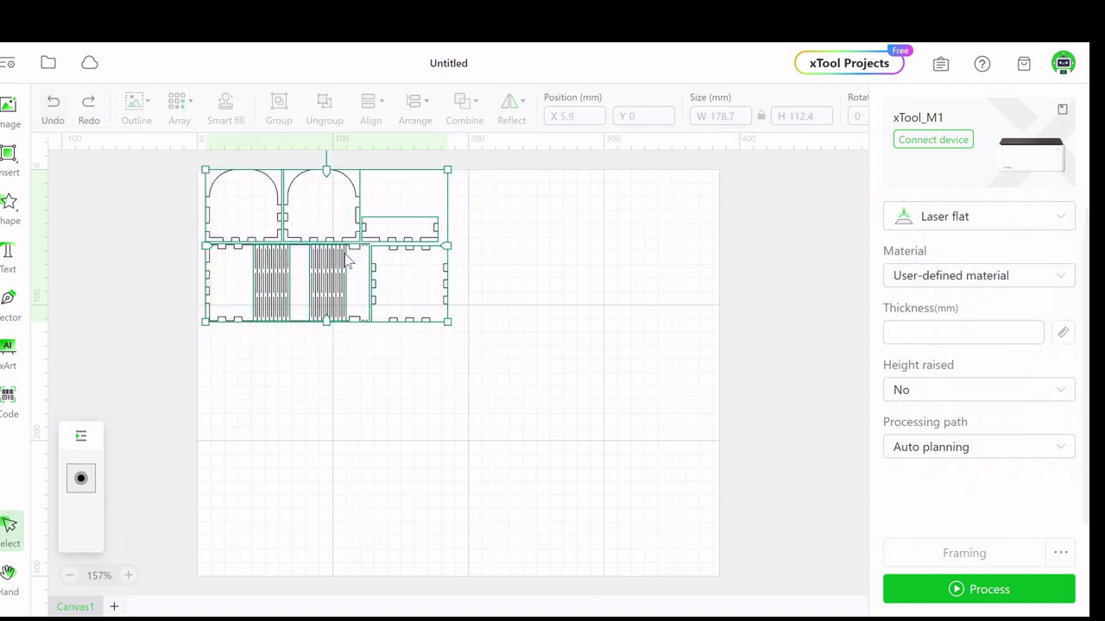
left_click_drag(377, 284, 501, 395)
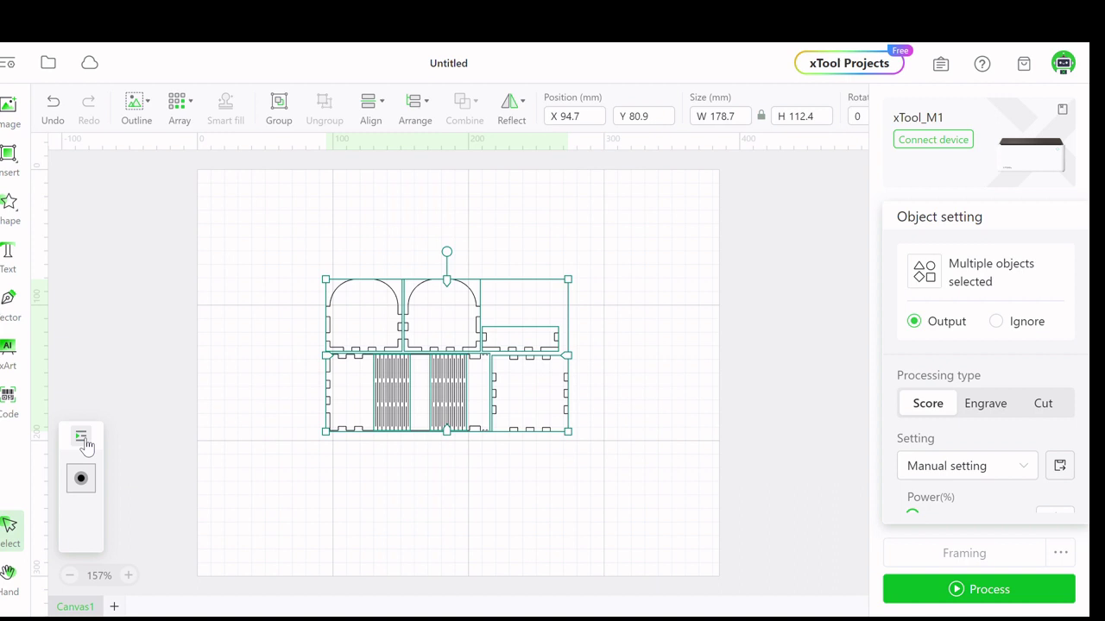
left_click(82, 440)
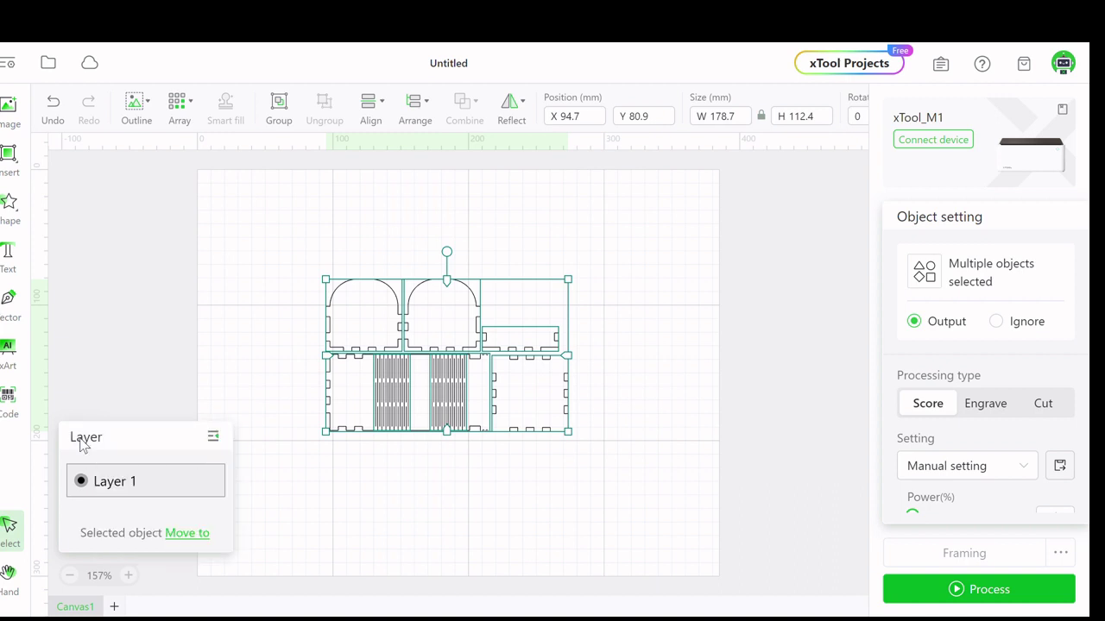
left_click(184, 535)
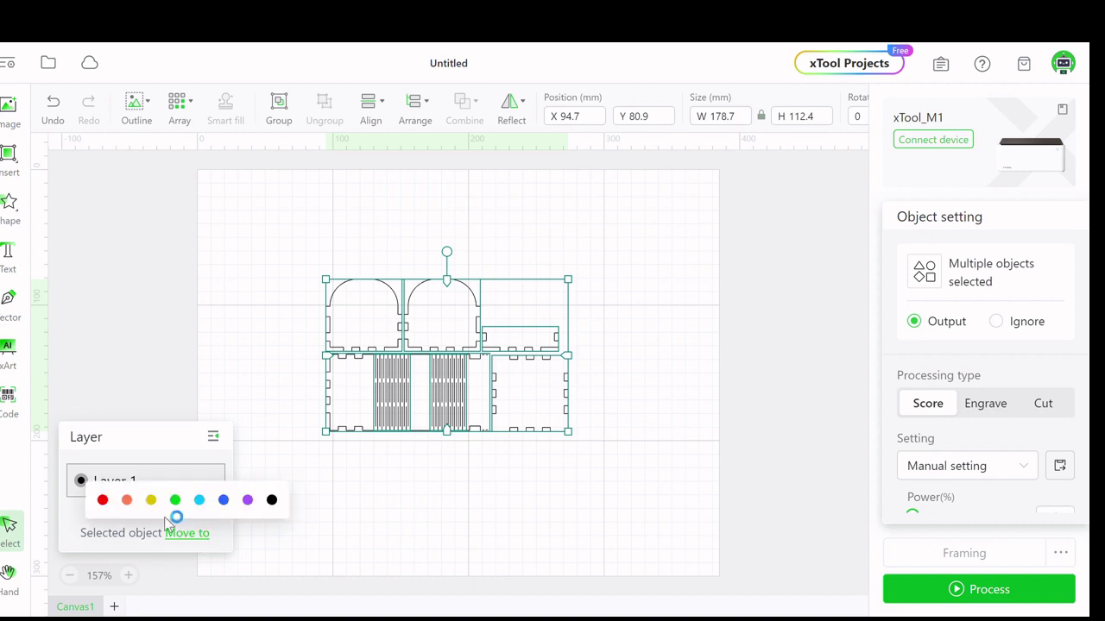
left_click(103, 501)
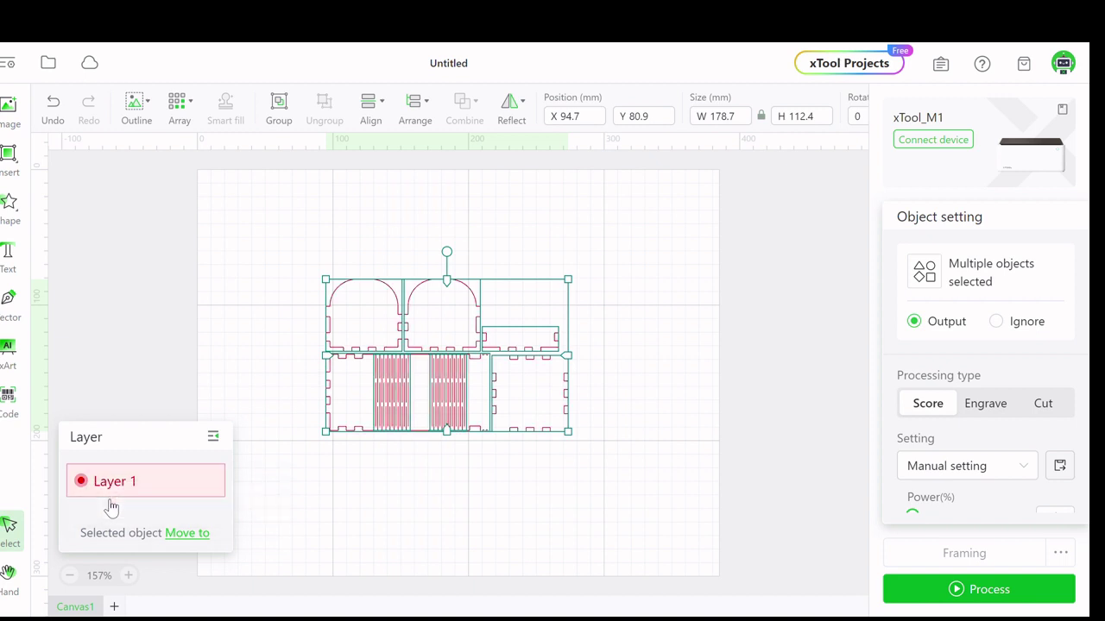
left_click(353, 528)
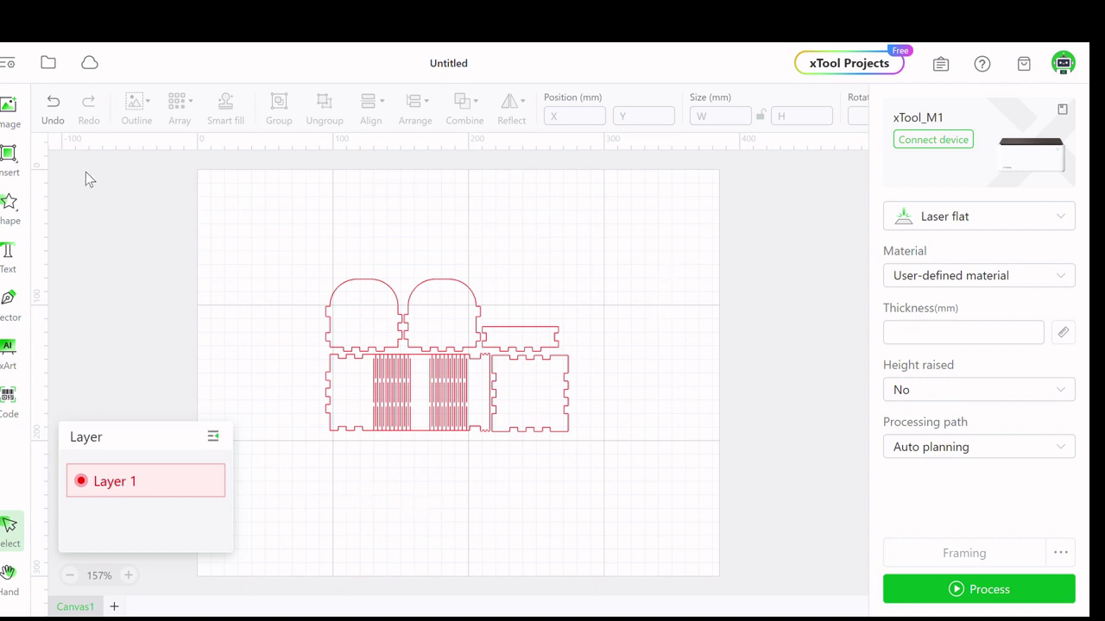
Add a text object above the box parts reading "XTool Tutorial".
left_click(10, 203)
left_click(11, 212)
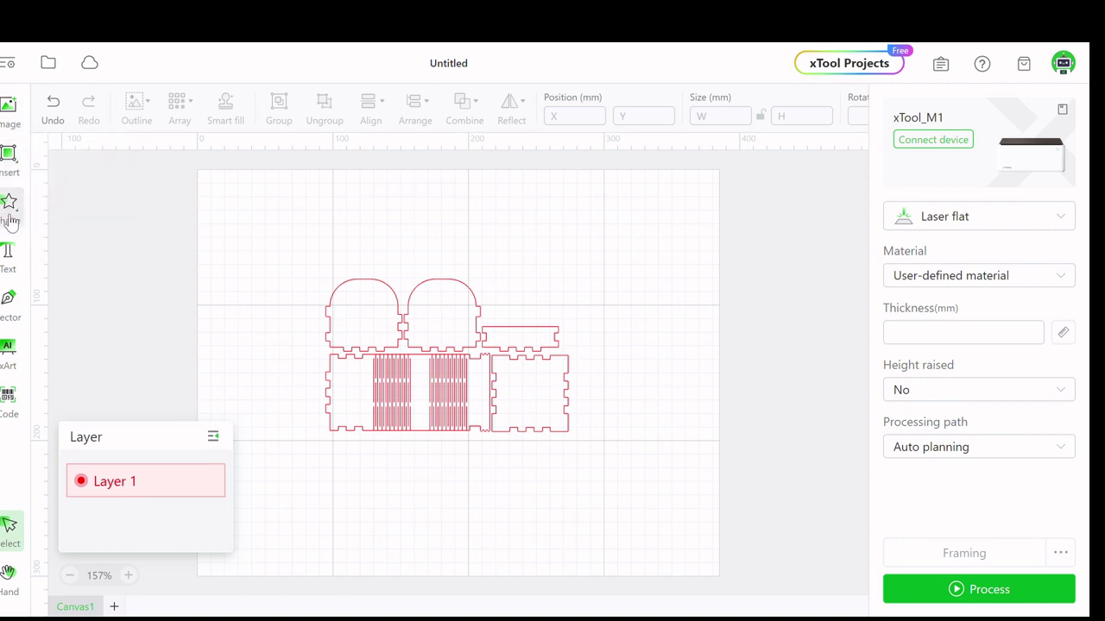
left_click(8, 255)
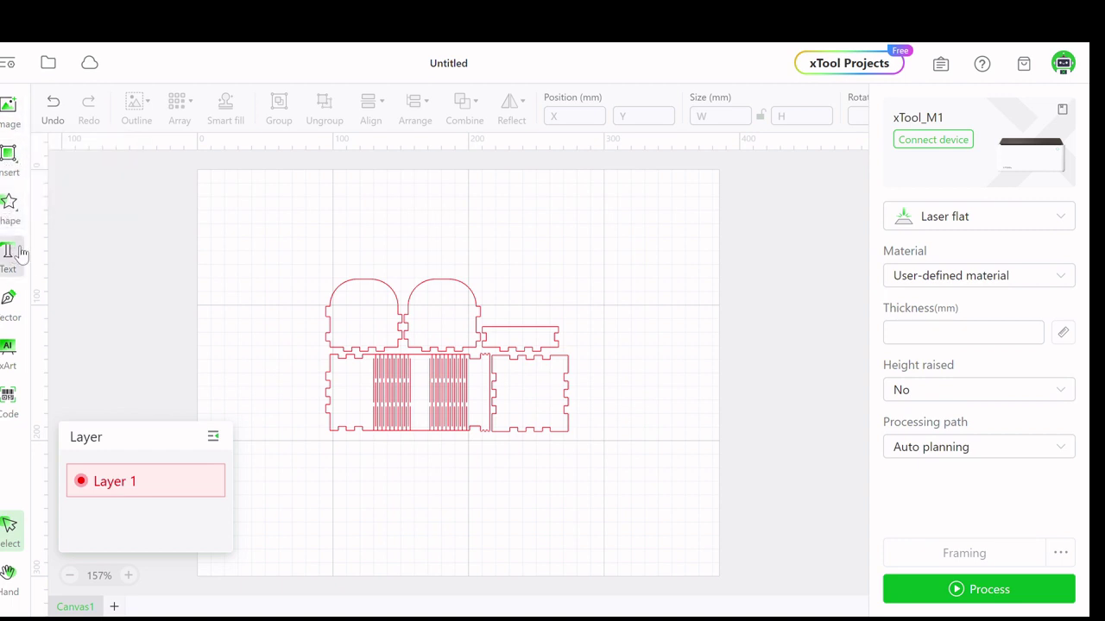
left_click(504, 298)
left_click(800, 205)
left_click_drag(799, 205, 727, 206)
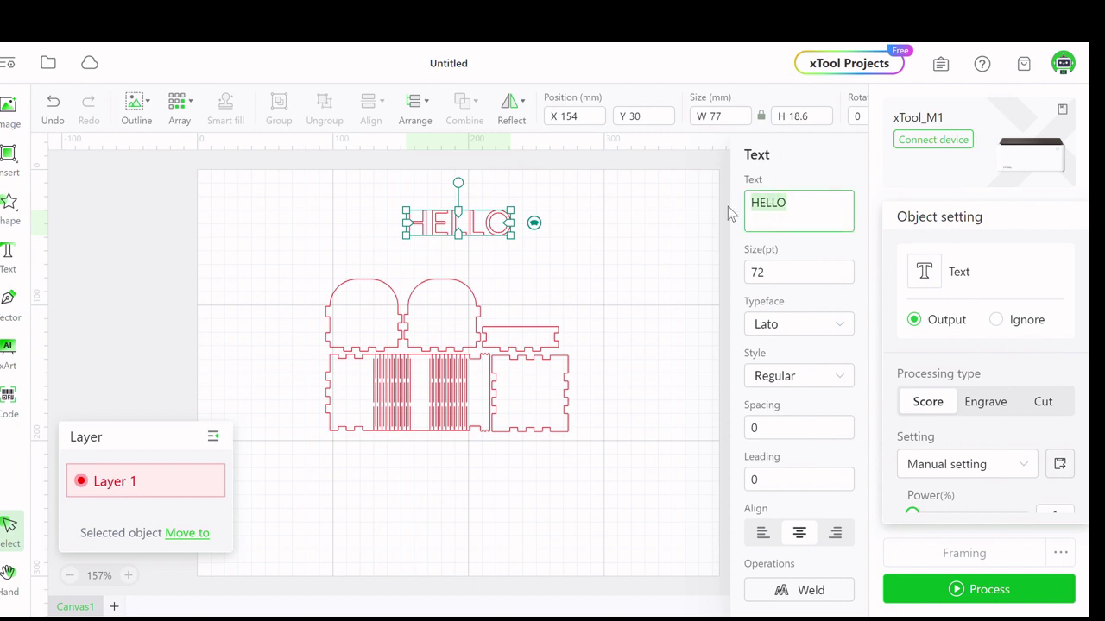
type("XTool")
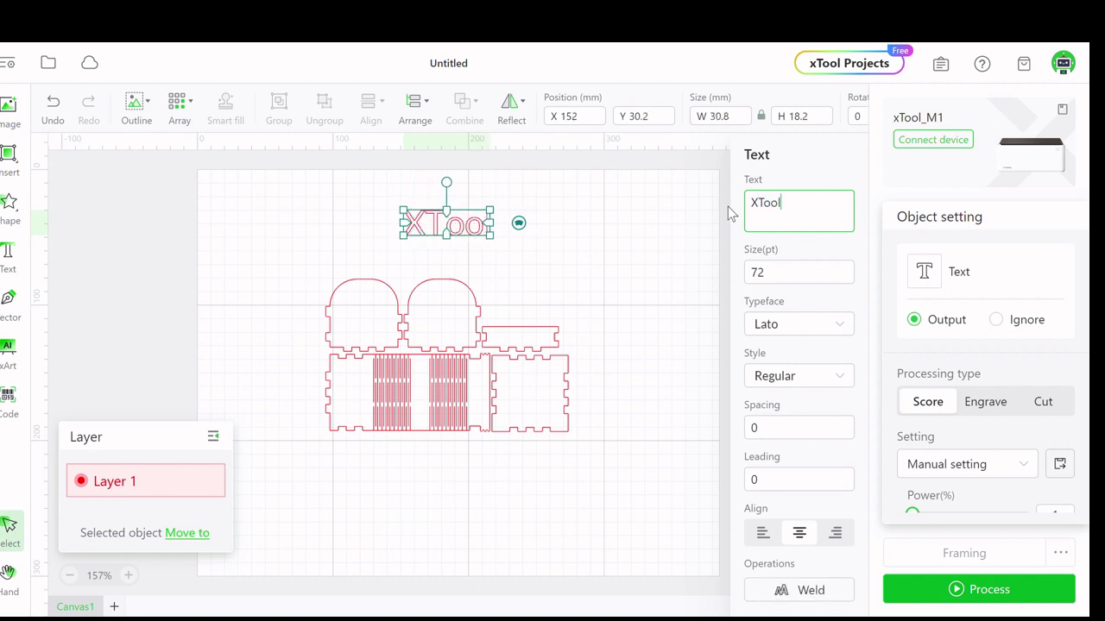
type(" Tutorial")
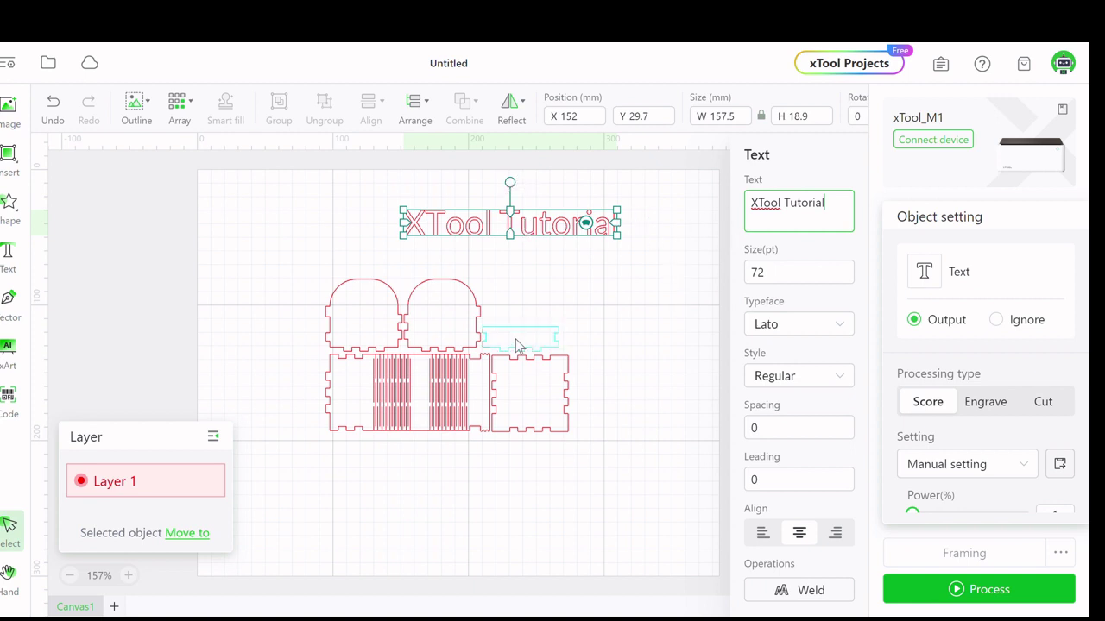
Scale the "XTool Tutorial" text to about 43.4 mm wide and place it inside the narrow strip part.
left_click_drag(530, 259, 549, 382)
scroll(549, 381, "up", 3)
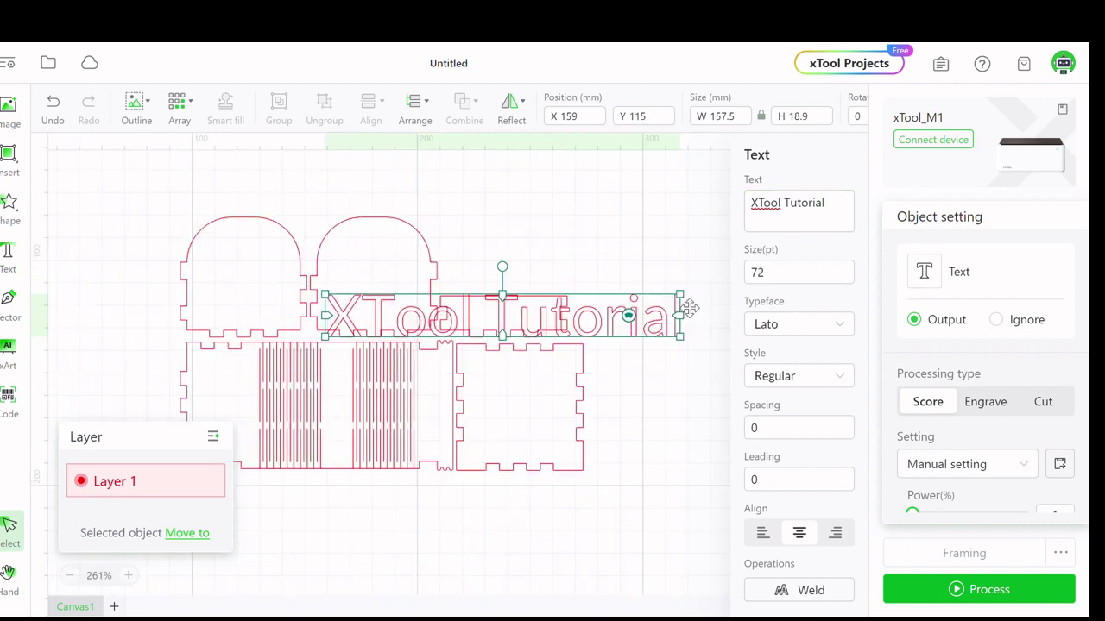
left_click_drag(572, 319, 525, 324)
scroll(518, 358, "up", 3)
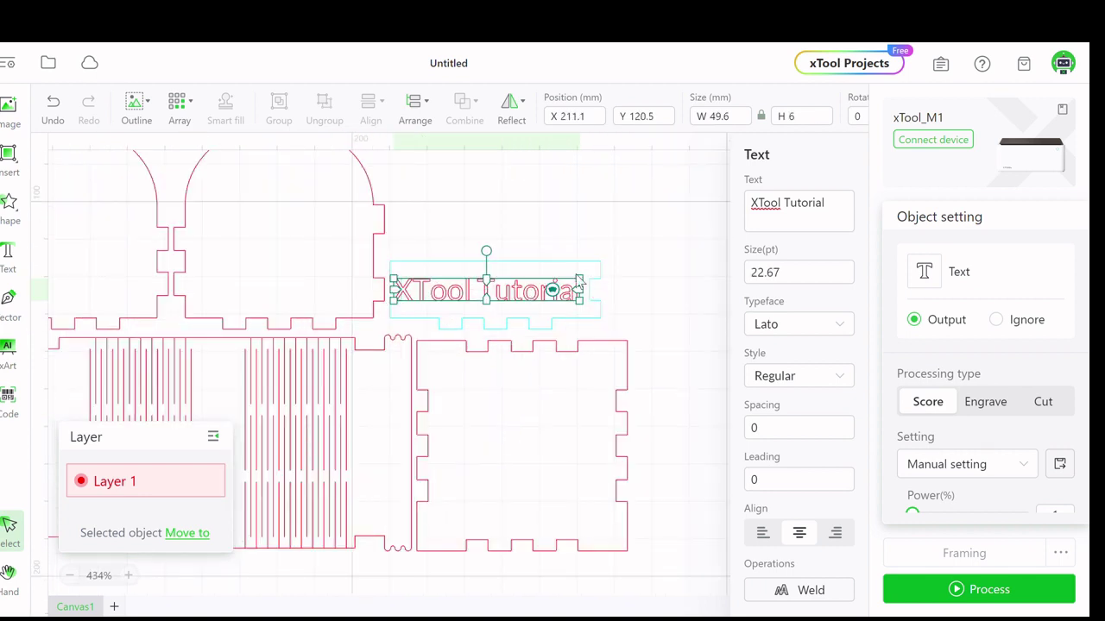
left_click_drag(578, 290, 535, 297)
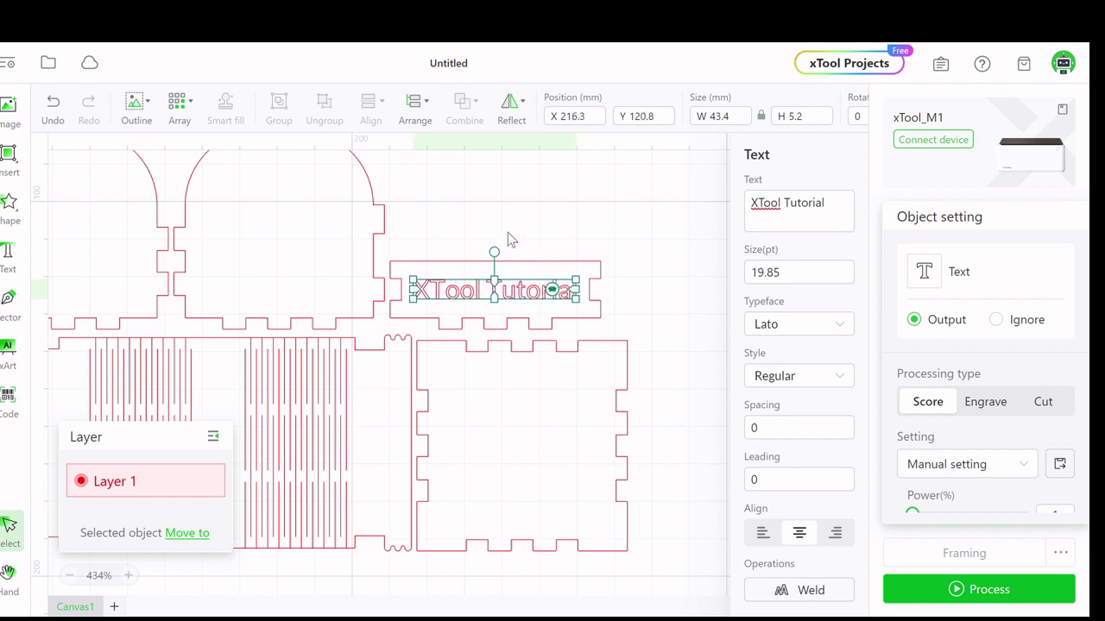
left_click(507, 233)
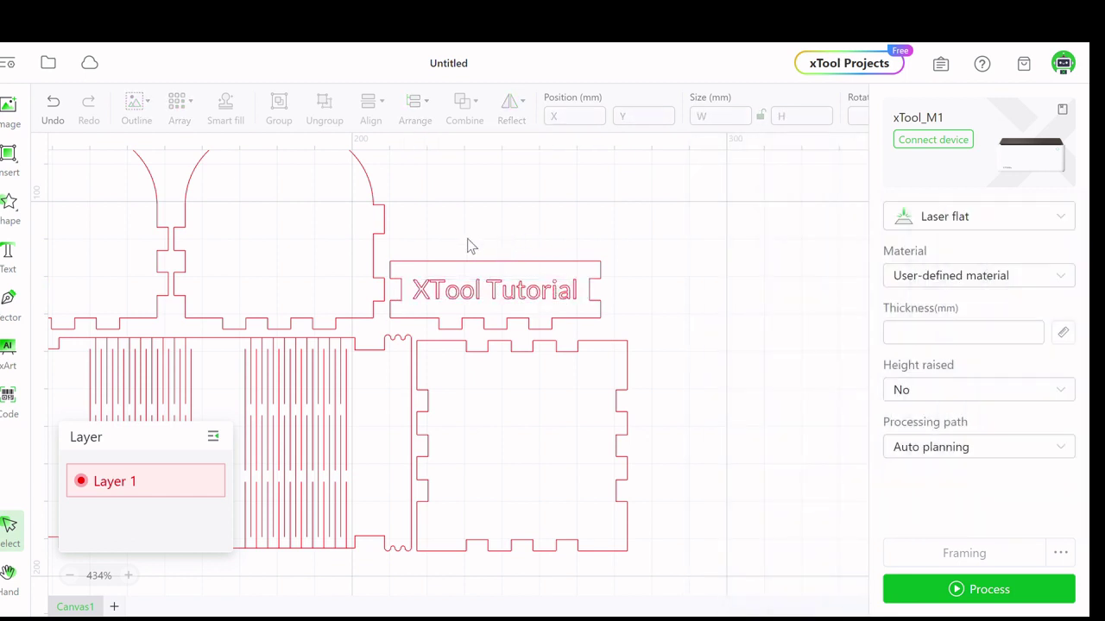
Set the "XTool Tutorial" text to Engrave with 50% power and a speed of 70 mm/s.
left_click(521, 295)
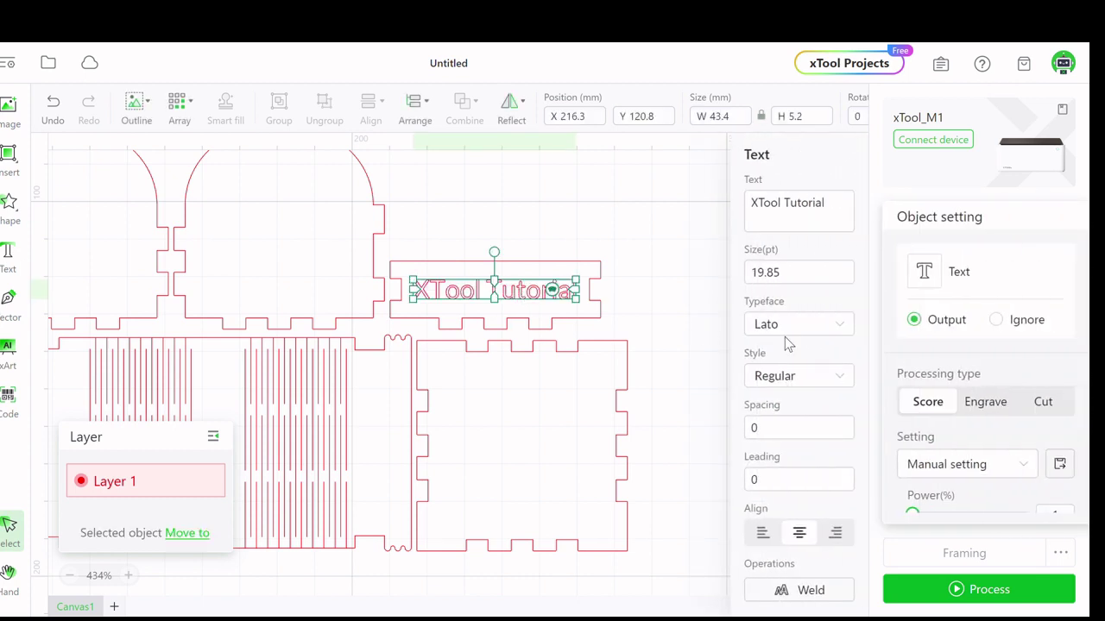
left_click(975, 399)
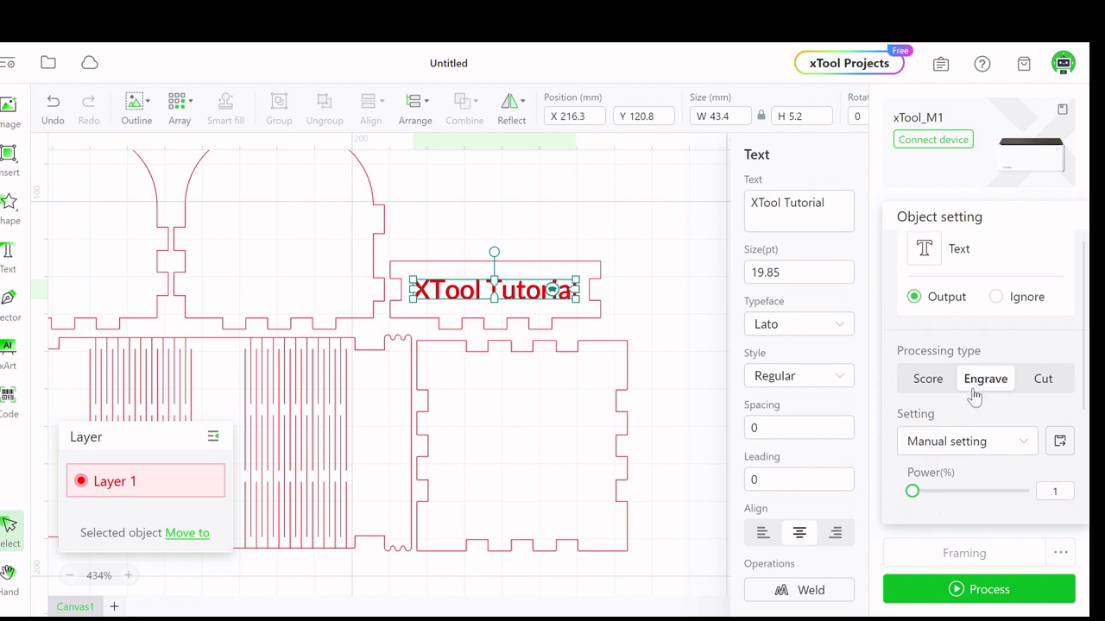
scroll(969, 392, "down", 3)
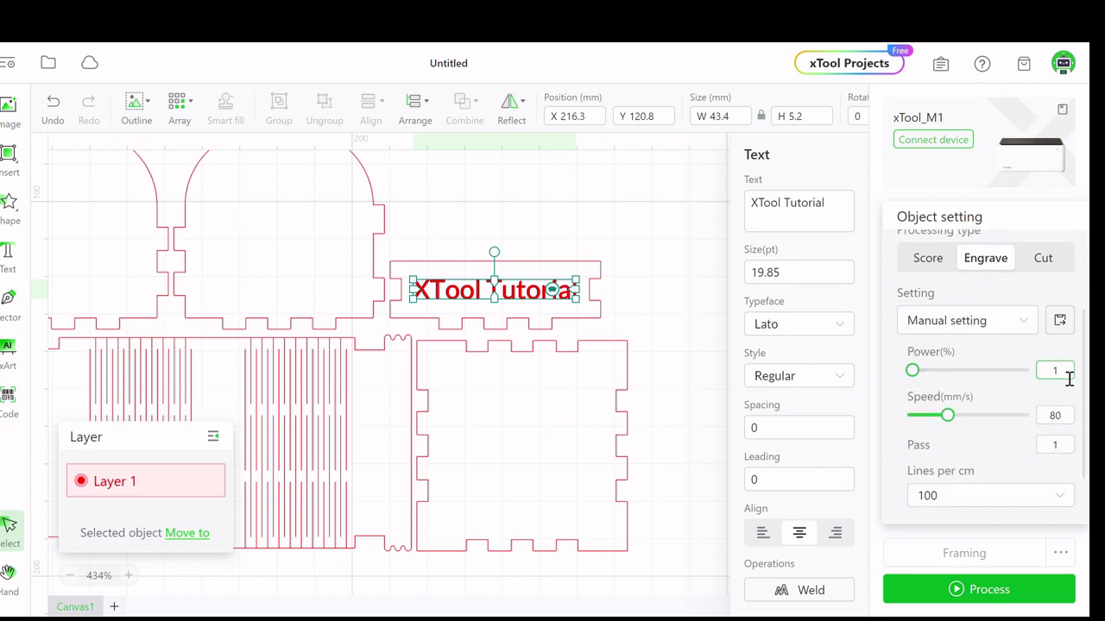
type("50")
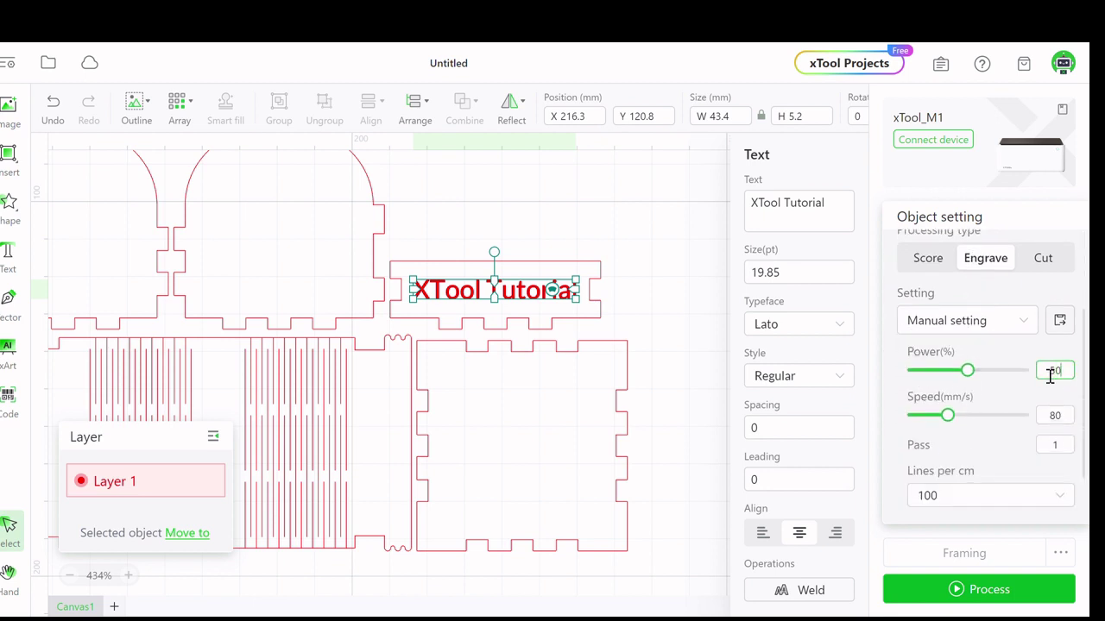
left_click(1055, 418)
type("70")
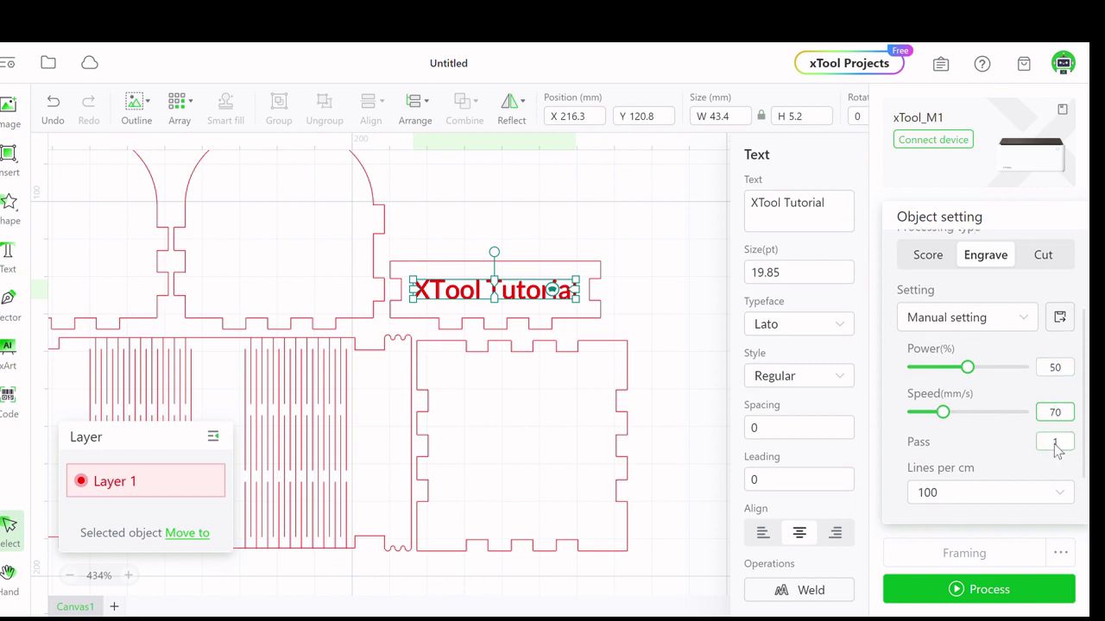
Set the text's engraving density to 200 lines per cm and deselect it.
scroll(1066, 447, "down", 1)
left_click(1061, 436)
scroll(968, 392, "down", 4)
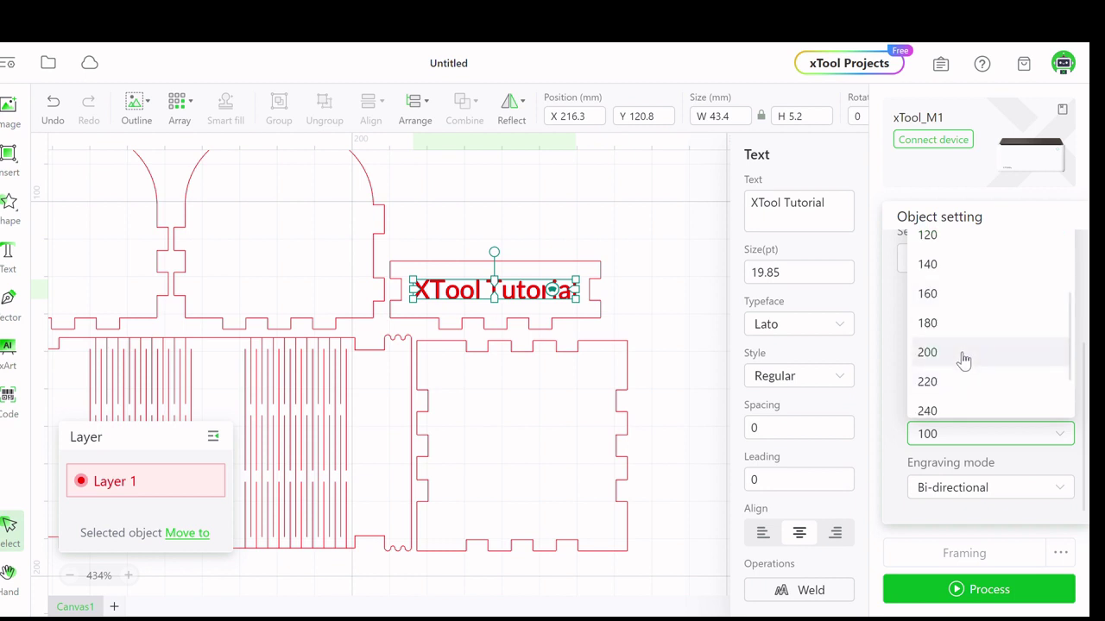
left_click(964, 361)
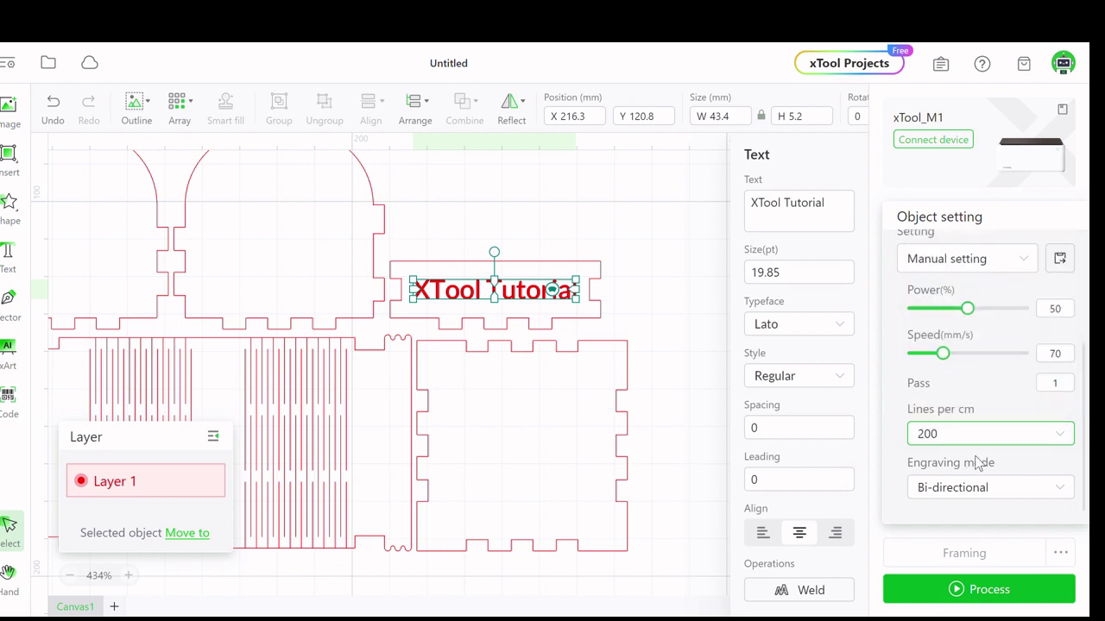
scroll(977, 463, "up", 2)
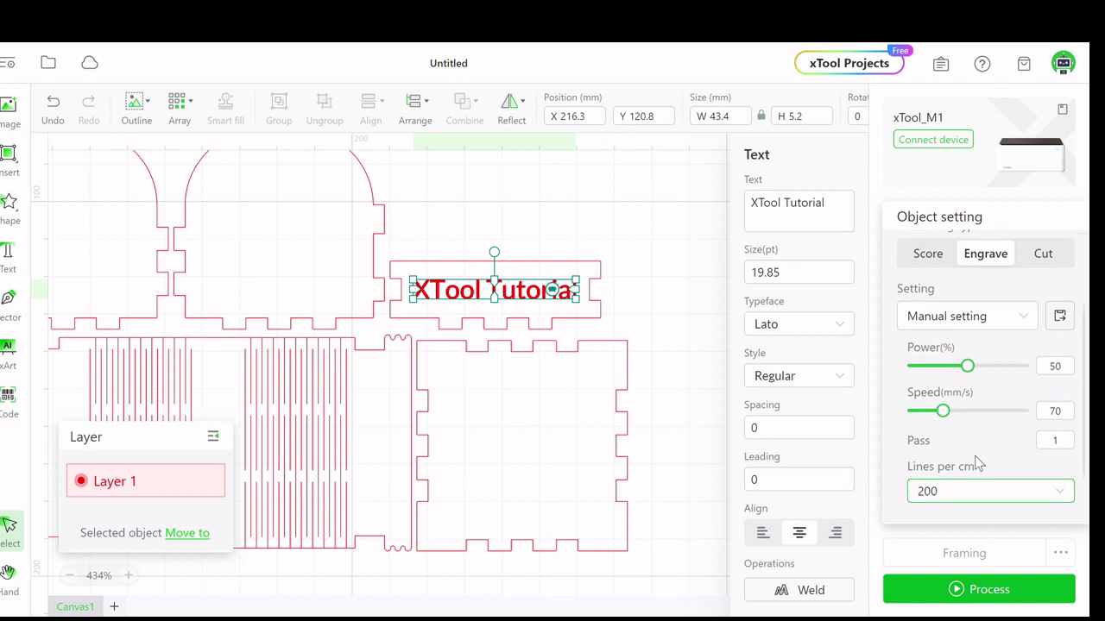
left_click(678, 303)
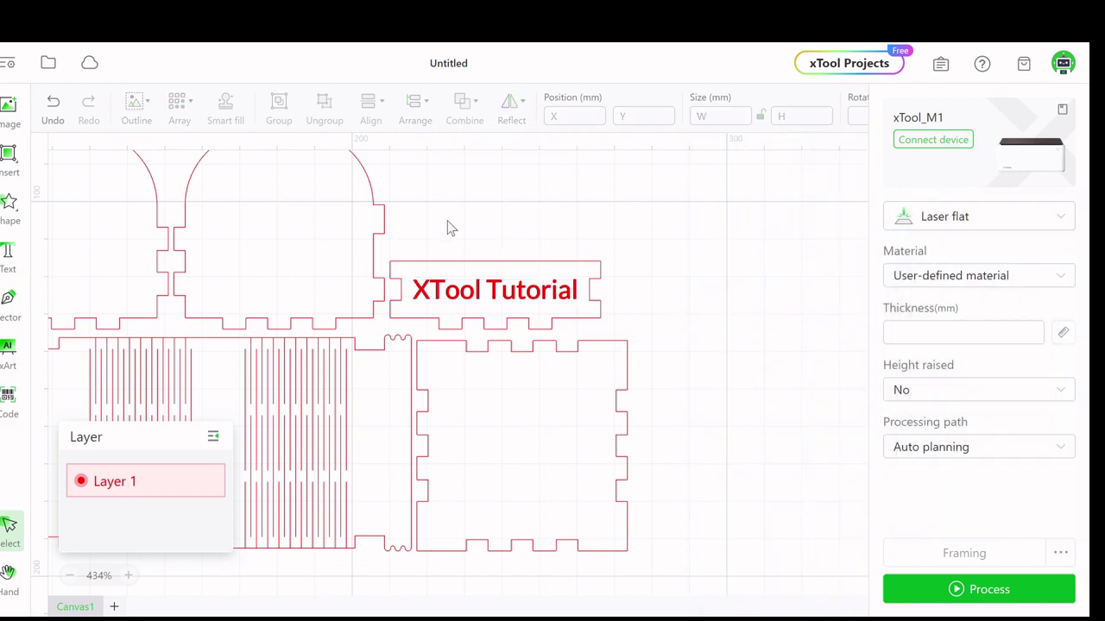
Align the "XTool Tutorial" text and the narrow strip part to their horizontal center and deselect them.
left_click_drag(456, 246, 515, 304)
left_click(370, 107)
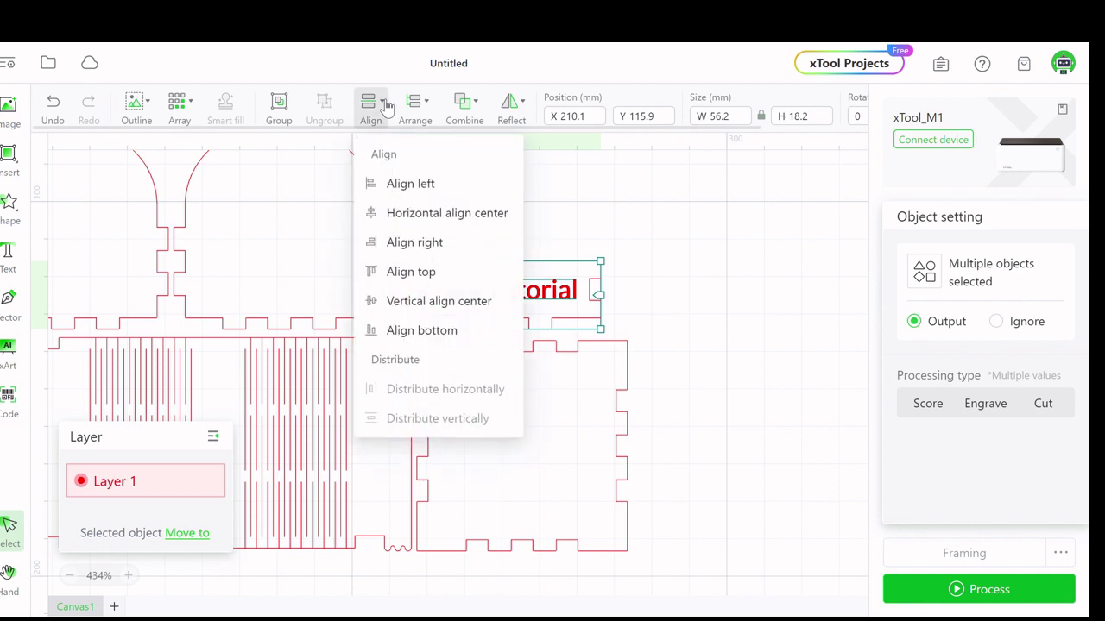
left_click(401, 215)
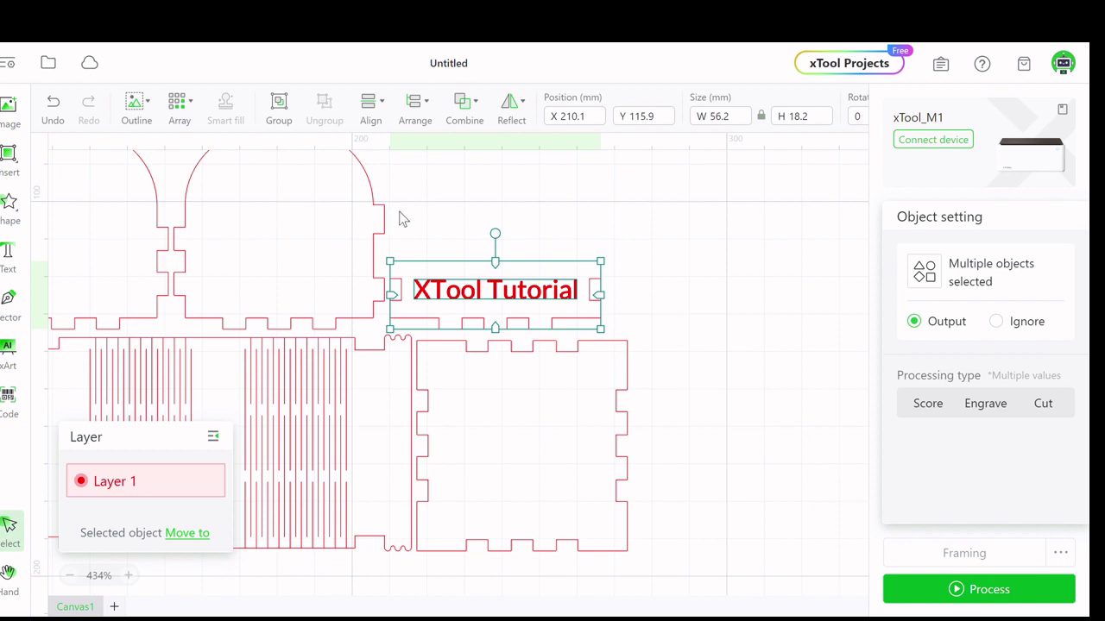
left_click(557, 236)
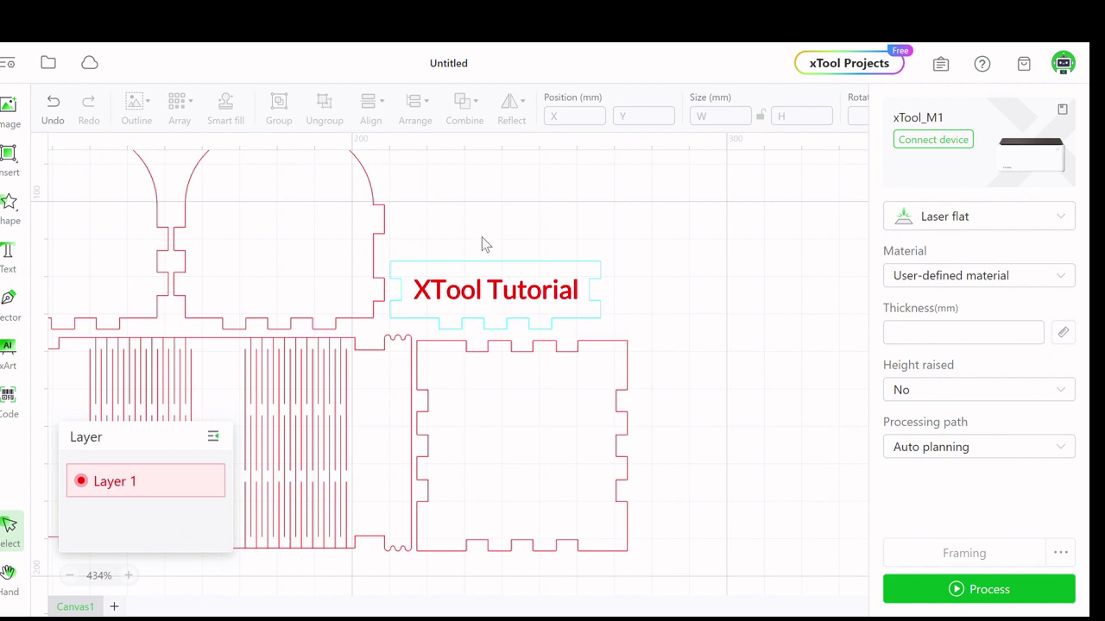
Align the "XTool Tutorial" text and the narrow strip part to their vertical center and deselect them.
left_click_drag(464, 248, 519, 311)
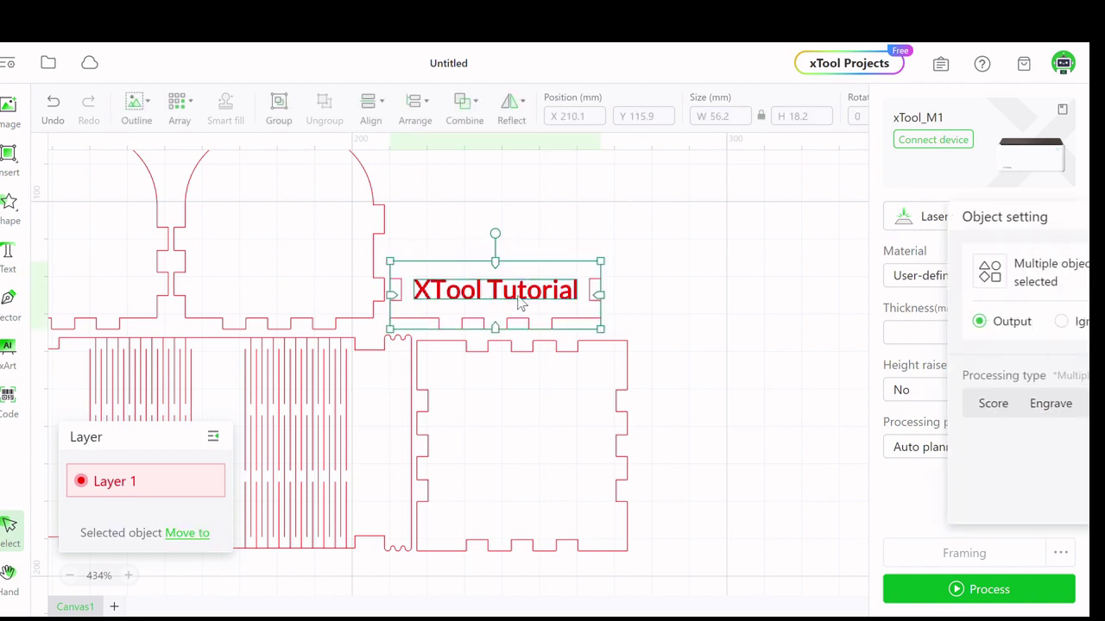
left_click(382, 104)
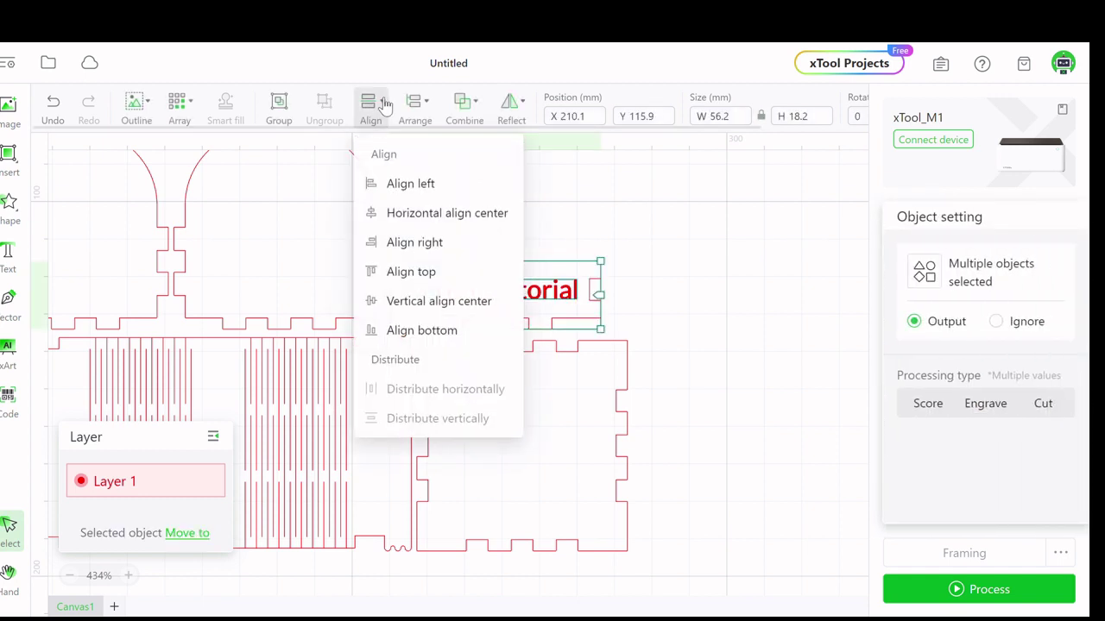
left_click(419, 302)
left_click(645, 307)
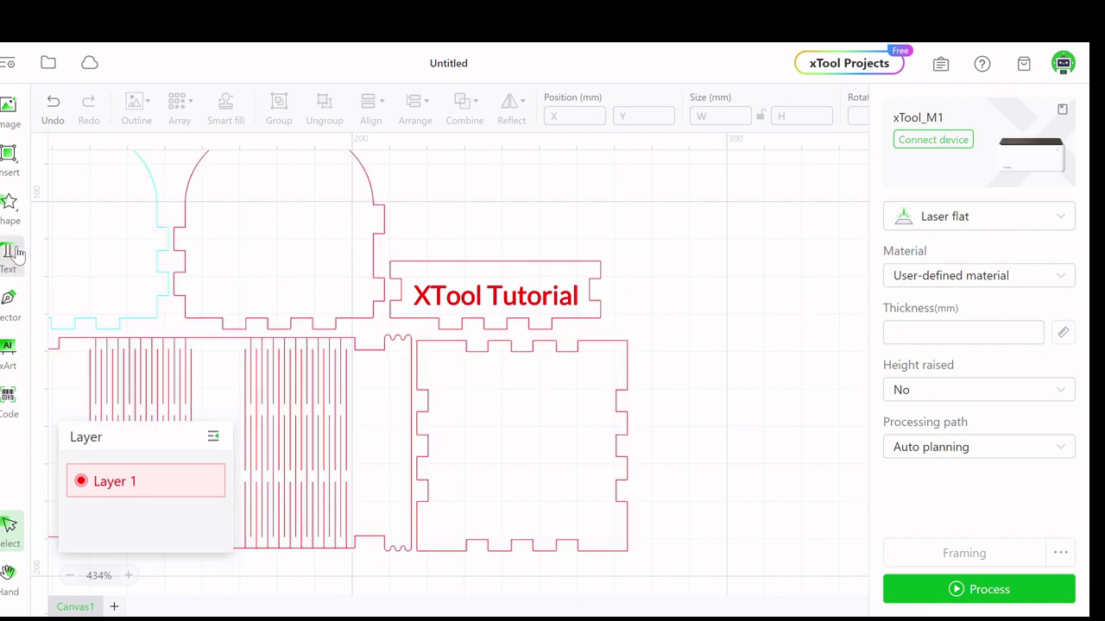
Add a new text object reading "IronCladLaserCo.com".
left_click(668, 284)
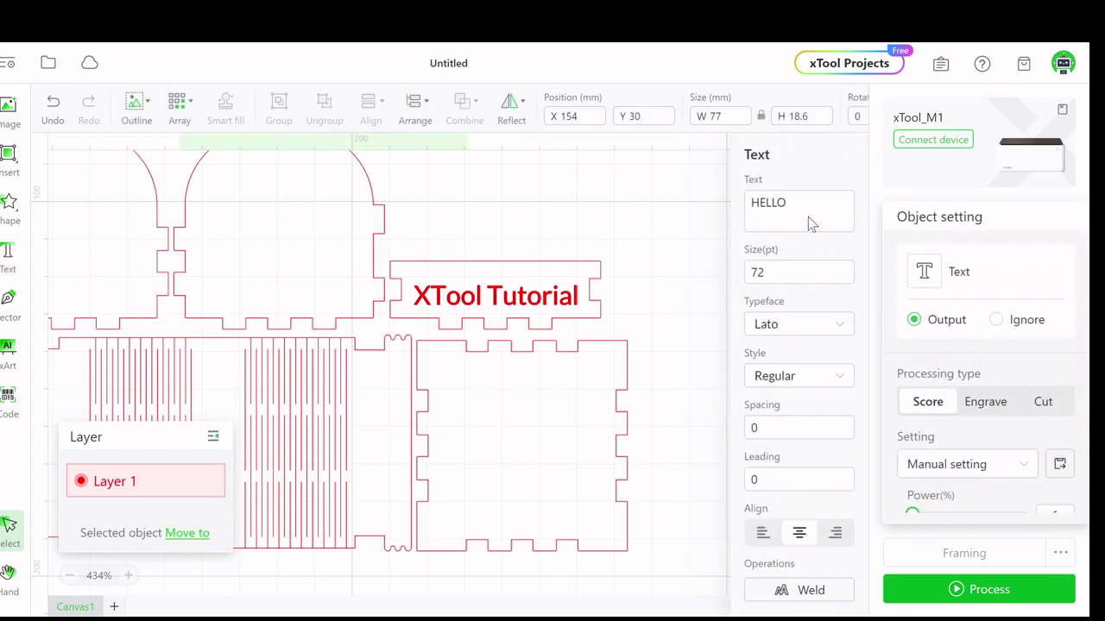
left_click_drag(807, 216, 744, 207)
type("Ir")
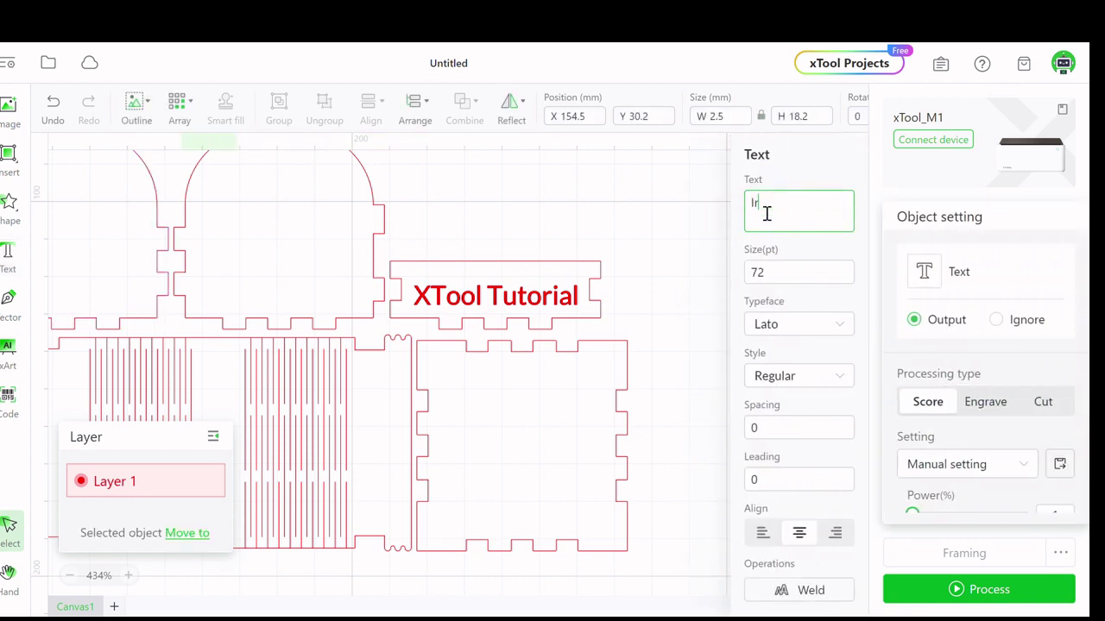
type("onC")
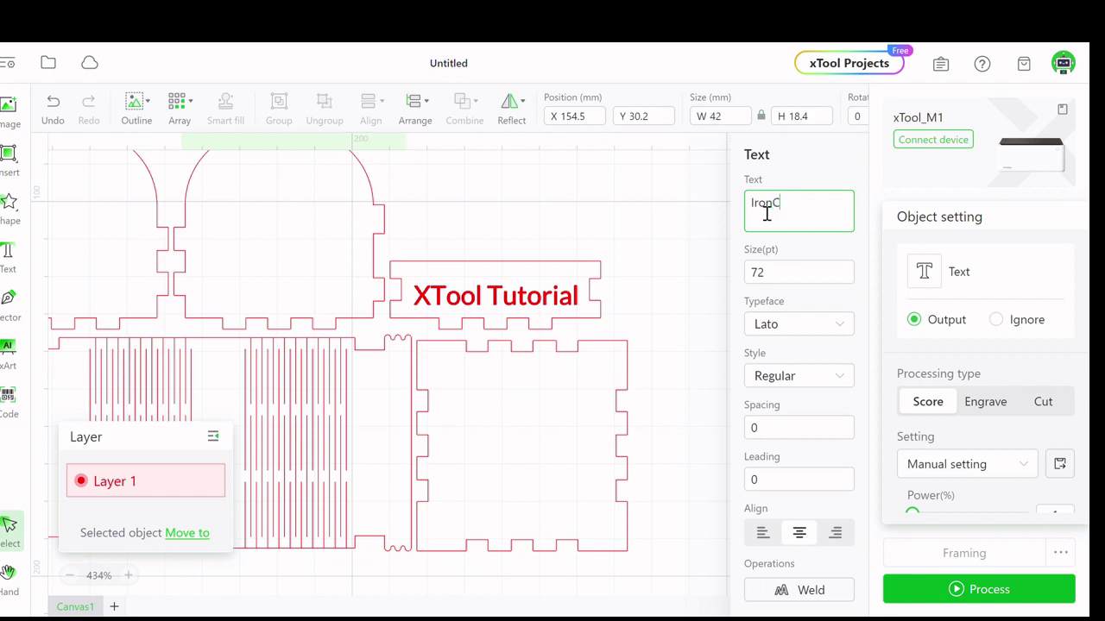
type("ladLase")
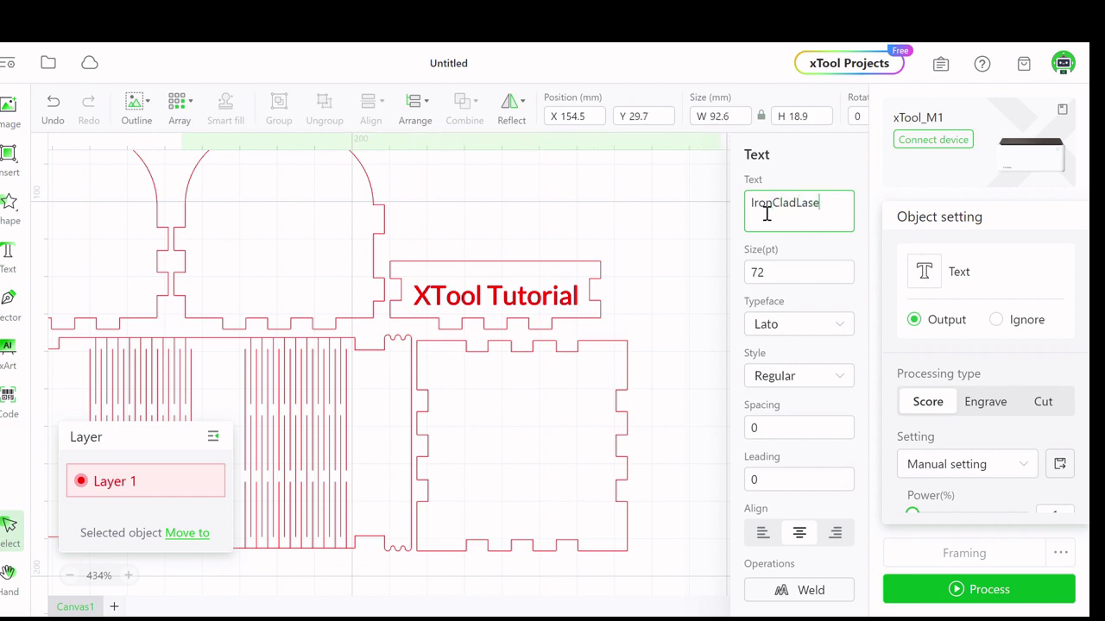
type("rCo.com")
Move the "IronCladLaserCo.com" text to the lower edge of the box parts and rotate it to -90 degrees.
scroll(592, 263, "up", 1)
scroll(590, 281, "down", 3)
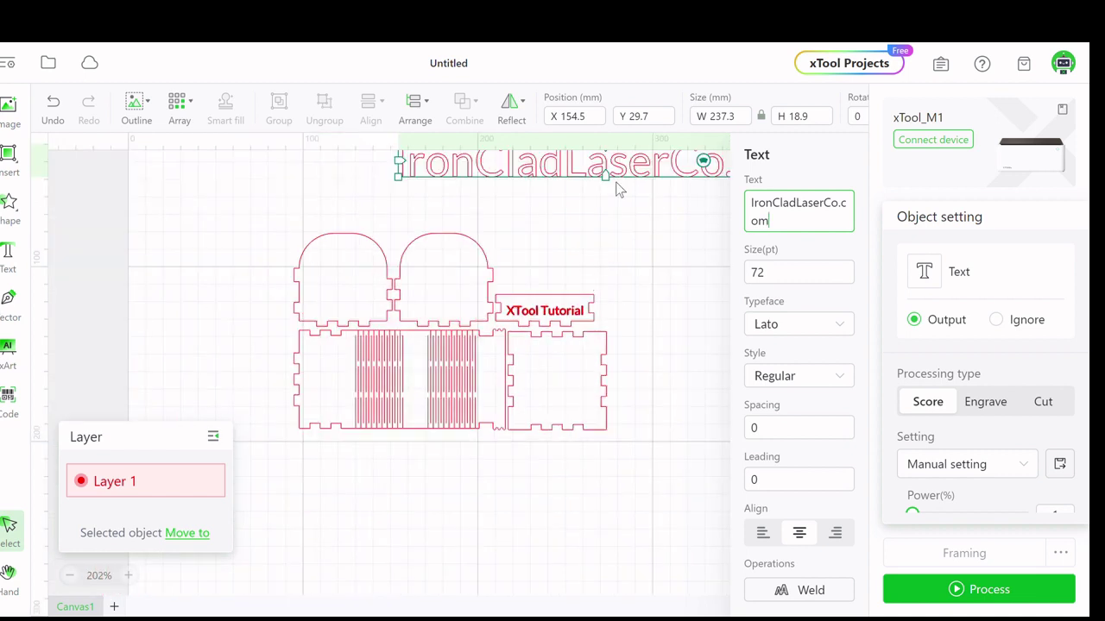
left_click_drag(636, 168, 506, 448)
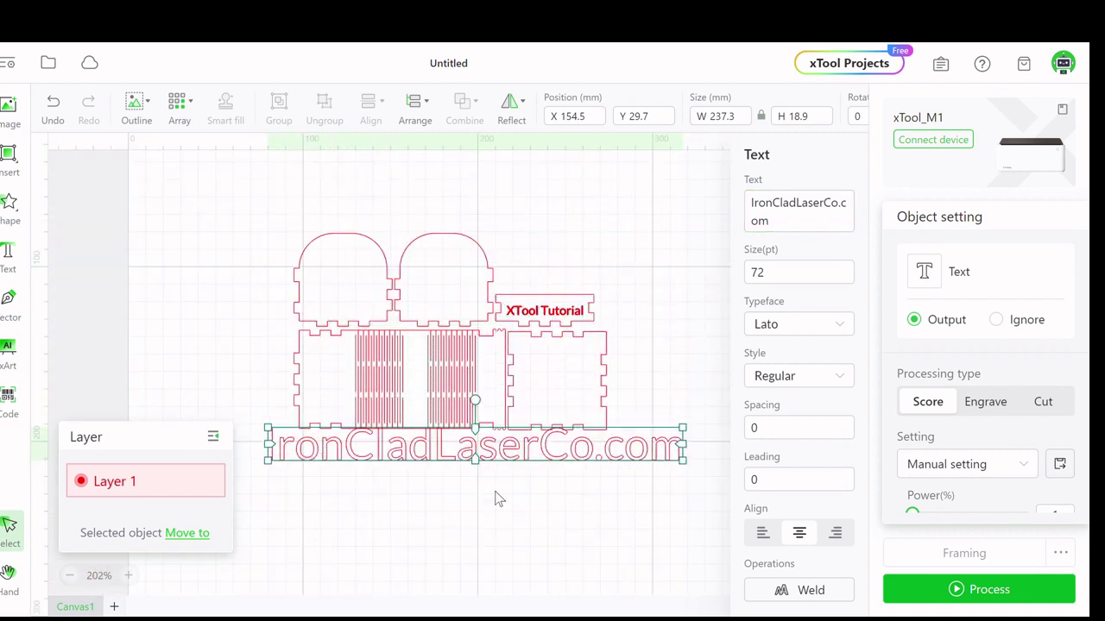
left_click_drag(497, 498, 434, 510)
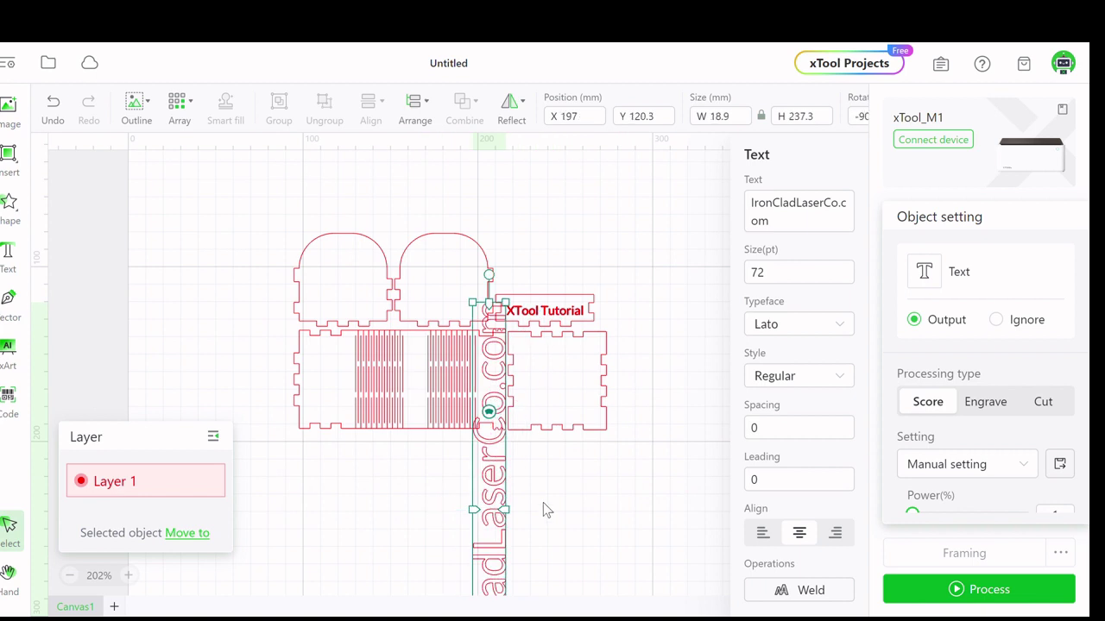
Scale the rotated "IronCladLaserCo.com" text to about 80.6 mm long and move it over the end section of the living-hinge part.
scroll(528, 498, "down", 3)
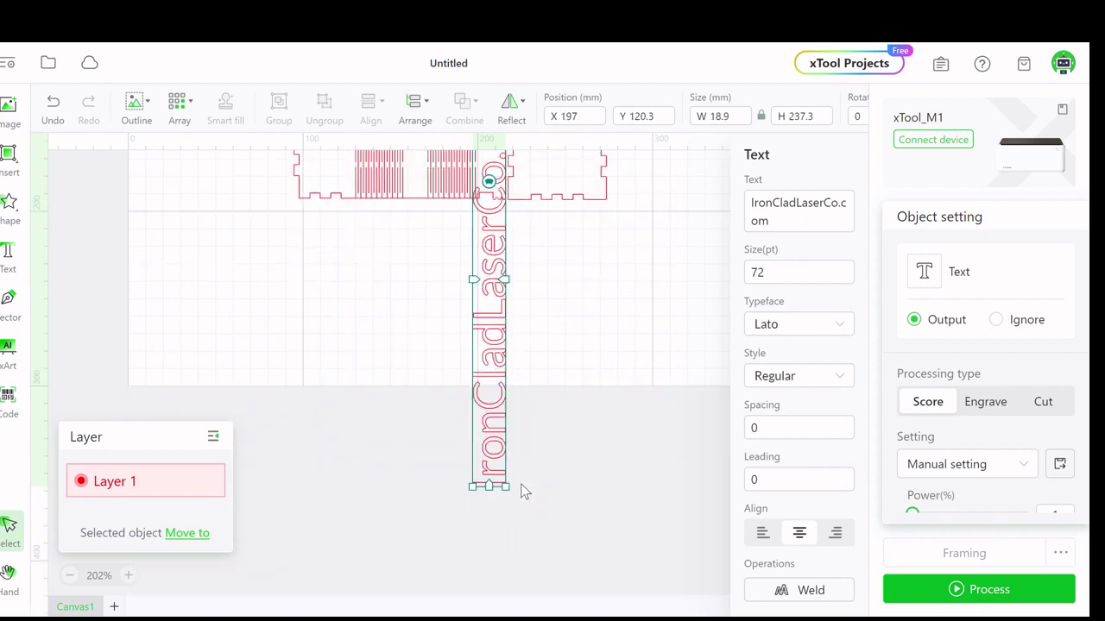
left_click_drag(511, 492, 485, 218)
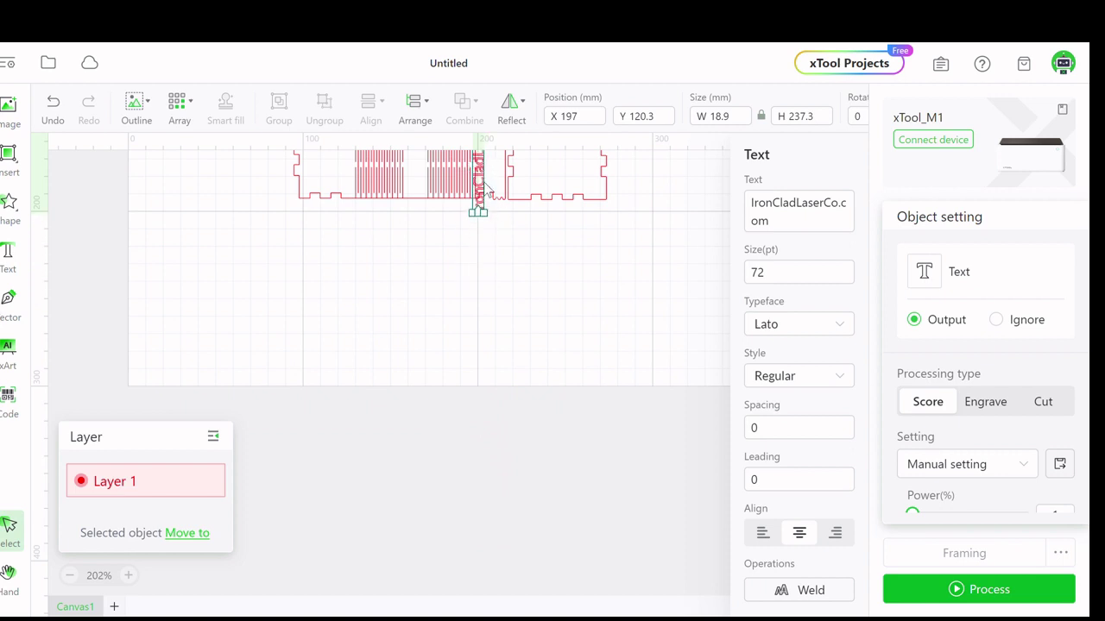
scroll(572, 345, "up", 2)
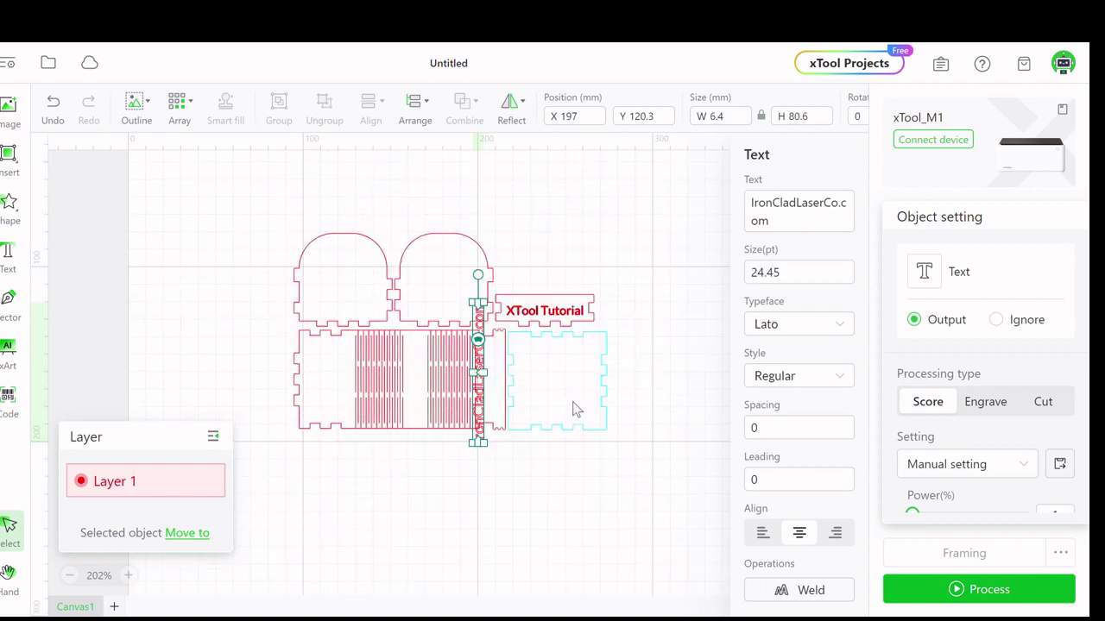
left_click_drag(487, 367, 506, 379)
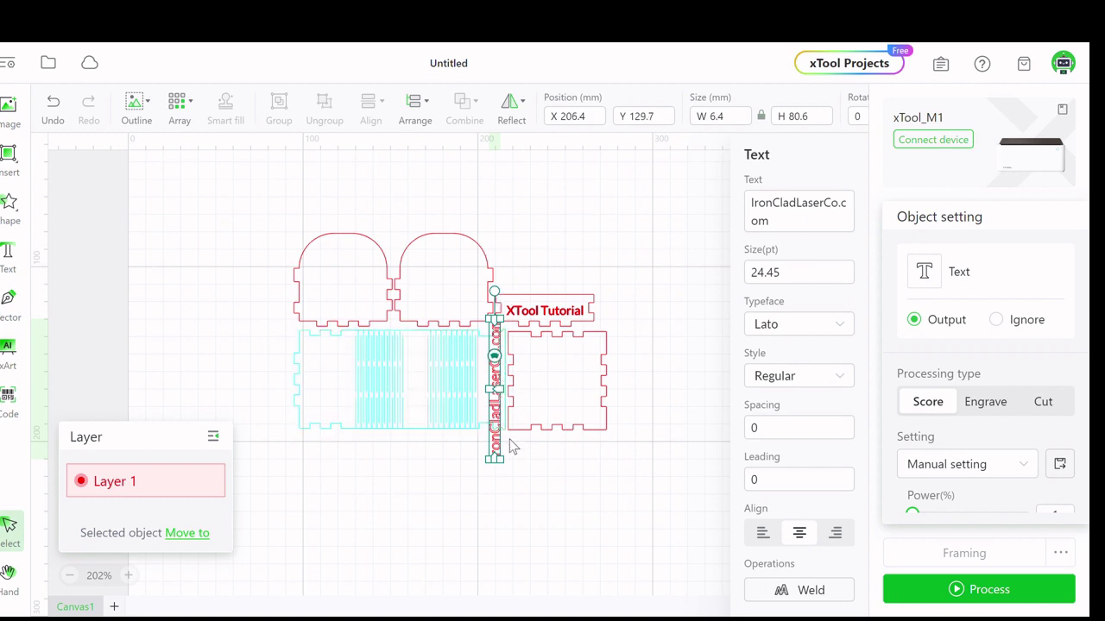
Shrink the "IronCladLaserCo.com" text to about 44.5 mm long and place it inside the end section of the living-hinge part.
scroll(511, 446, "up", 2, "ctrl")
scroll(510, 445, "up", 4, "ctrl")
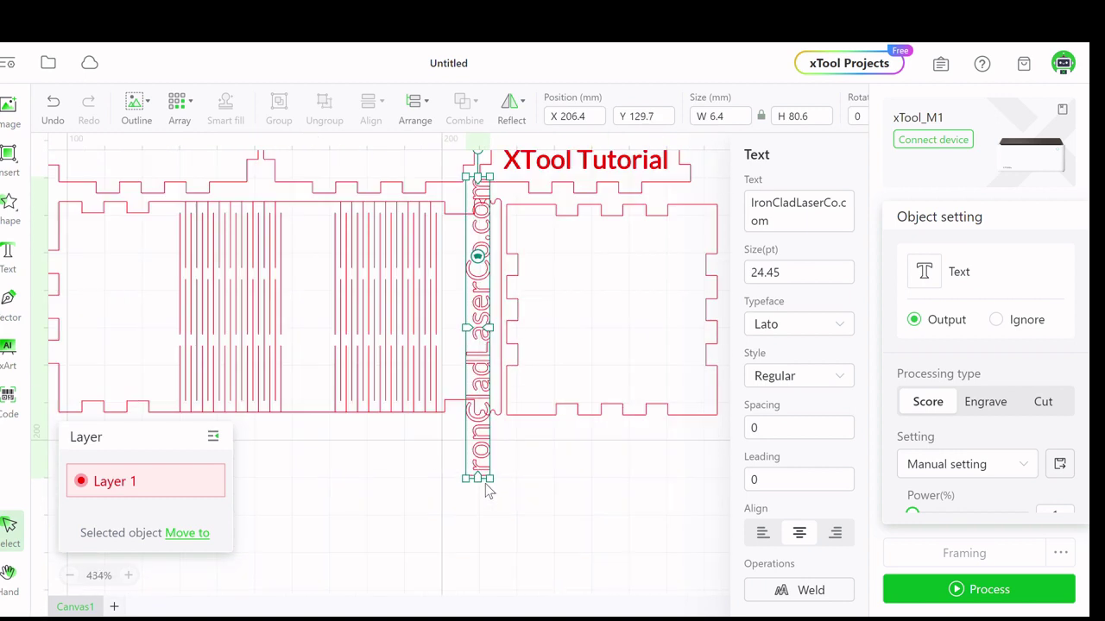
left_click_drag(496, 473, 483, 390)
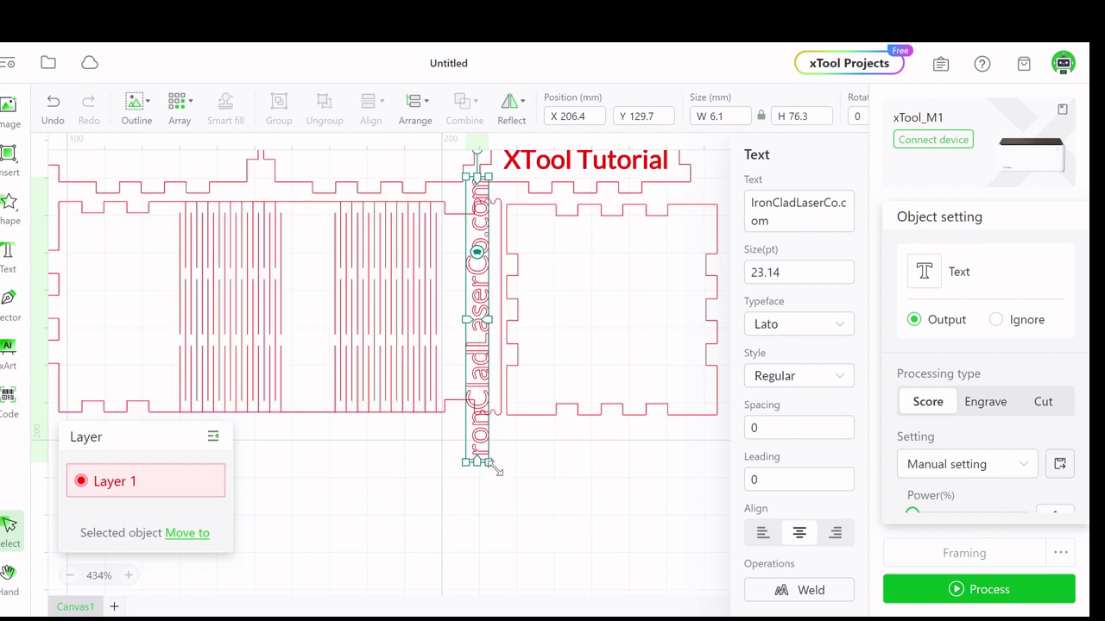
left_click_drag(496, 470, 486, 348)
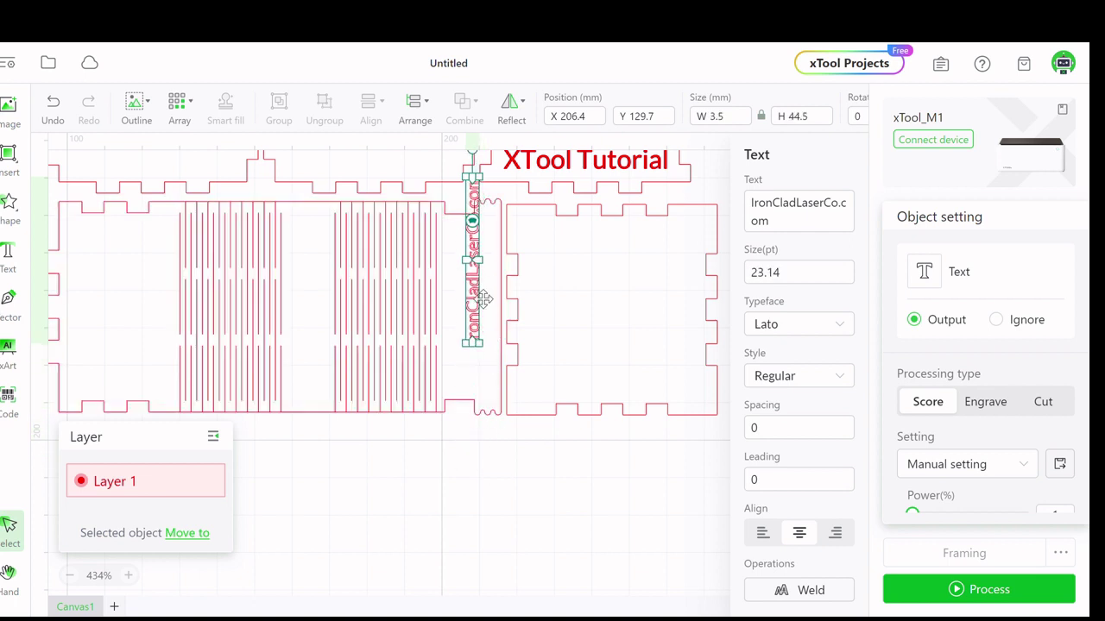
left_click_drag(483, 300, 498, 344)
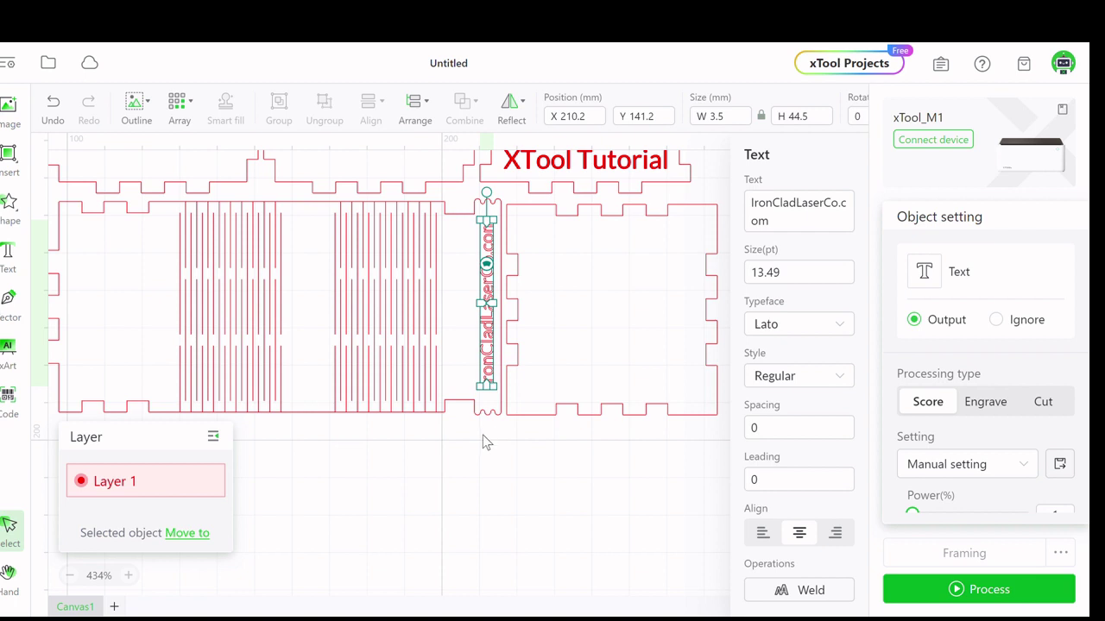
Align the "IronCladLaserCo.com" text and the living-hinge part to their vertical center and deselect them.
left_click(485, 362)
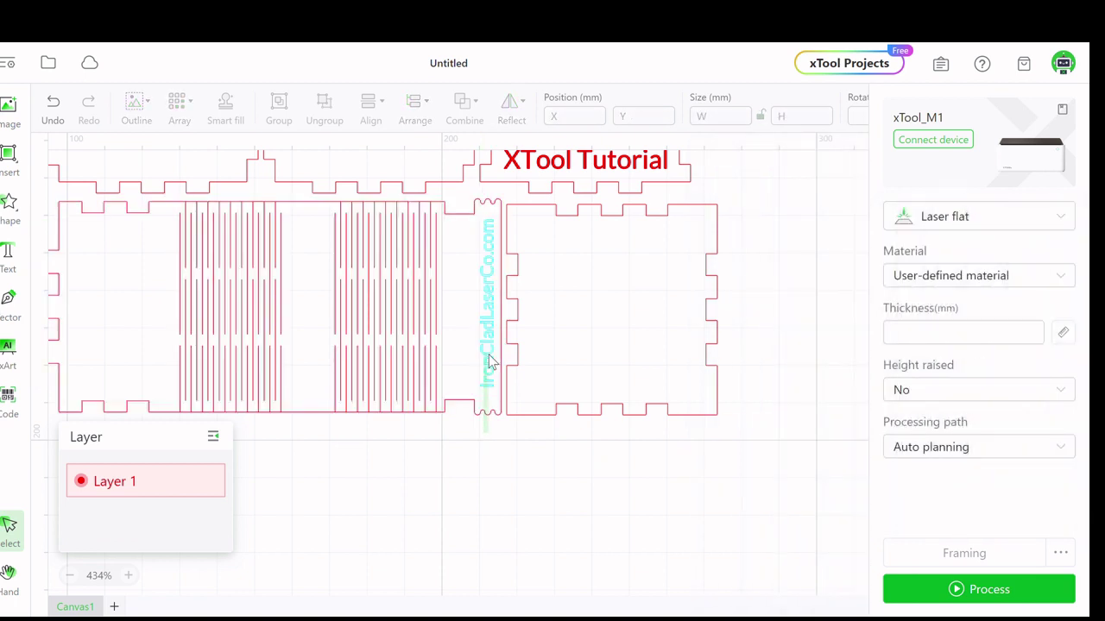
left_click_drag(488, 362, 388, 259)
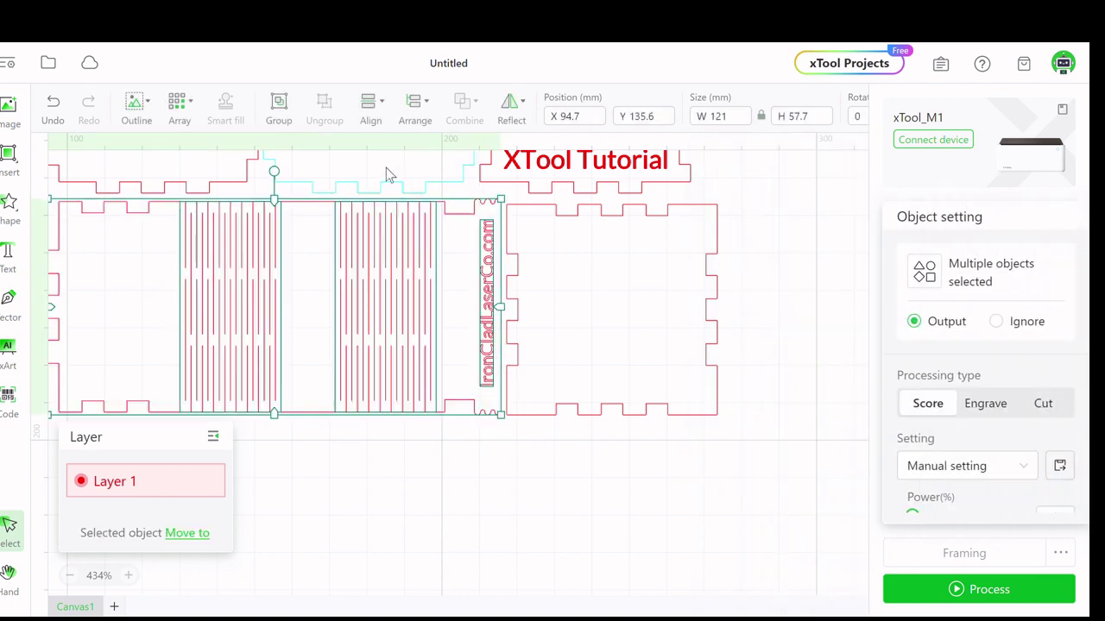
left_click(371, 105)
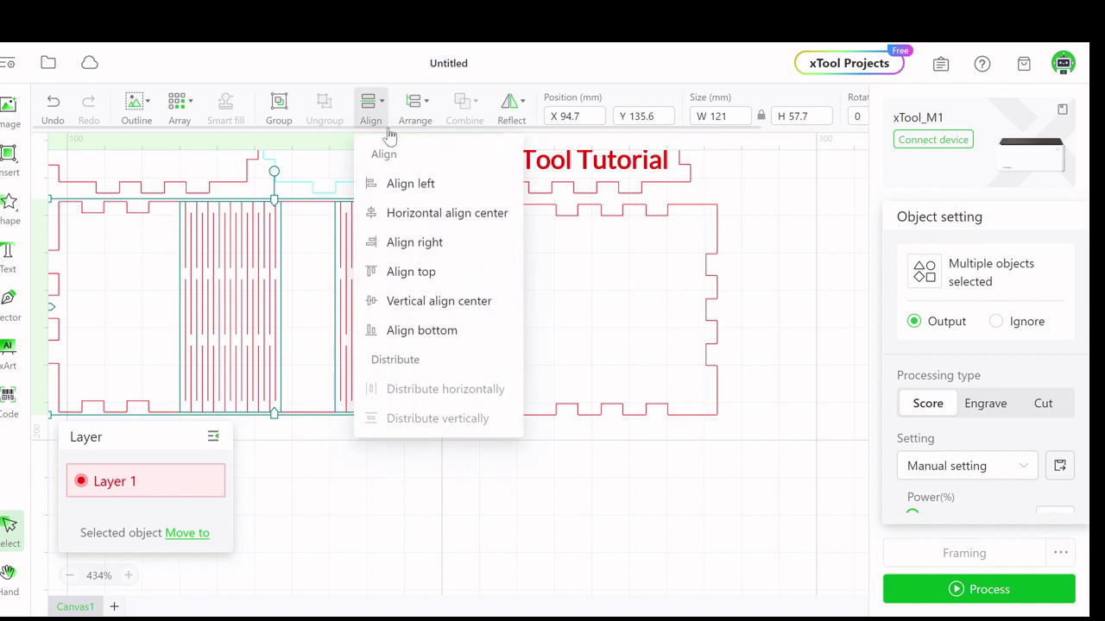
left_click(439, 304)
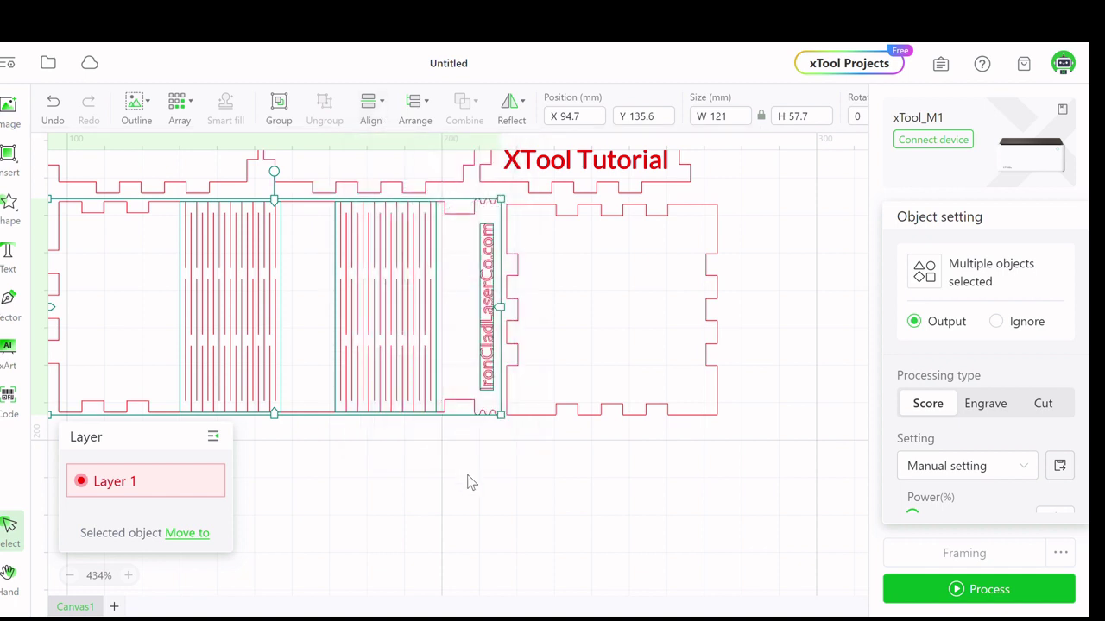
left_click(487, 433)
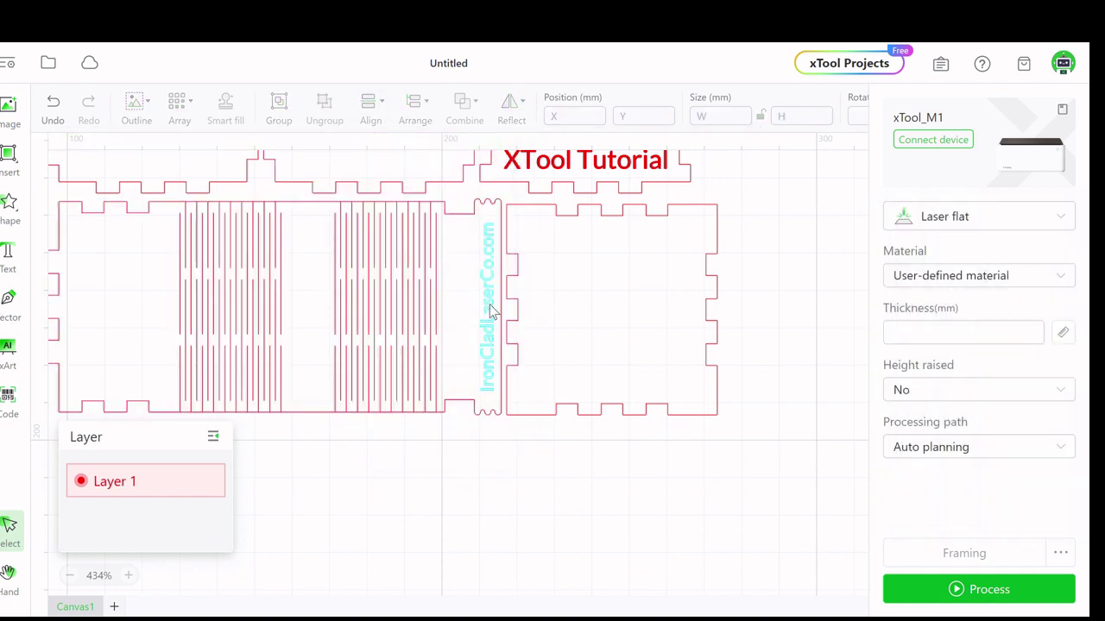
Enlarge the "IronCladLaserCo.com" text to about 47.8 mm long.
right_click(490, 310)
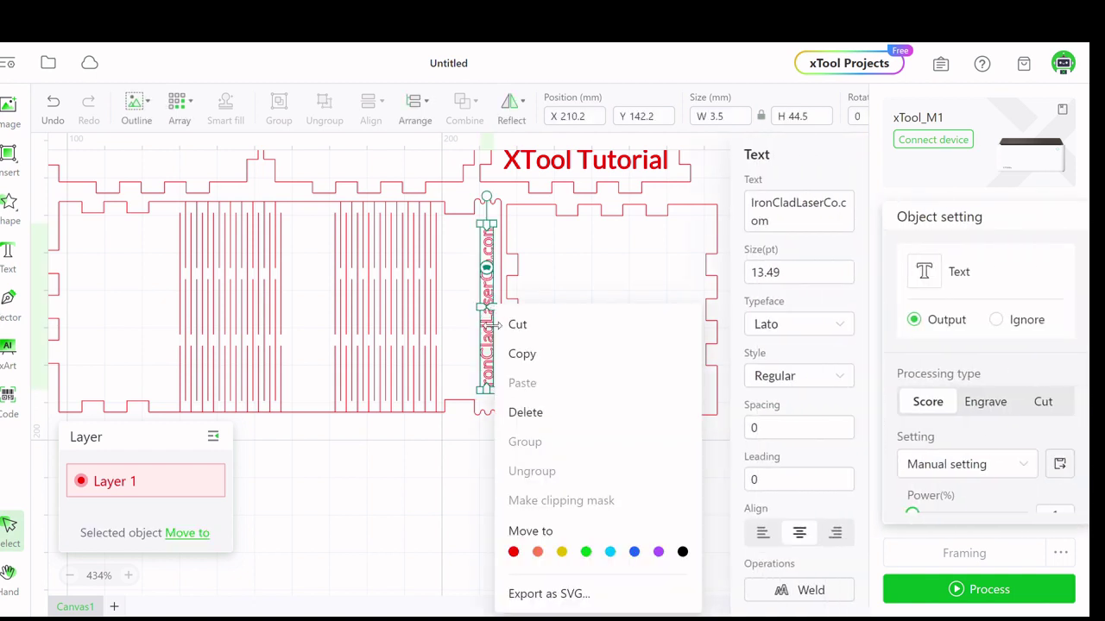
left_click(466, 447)
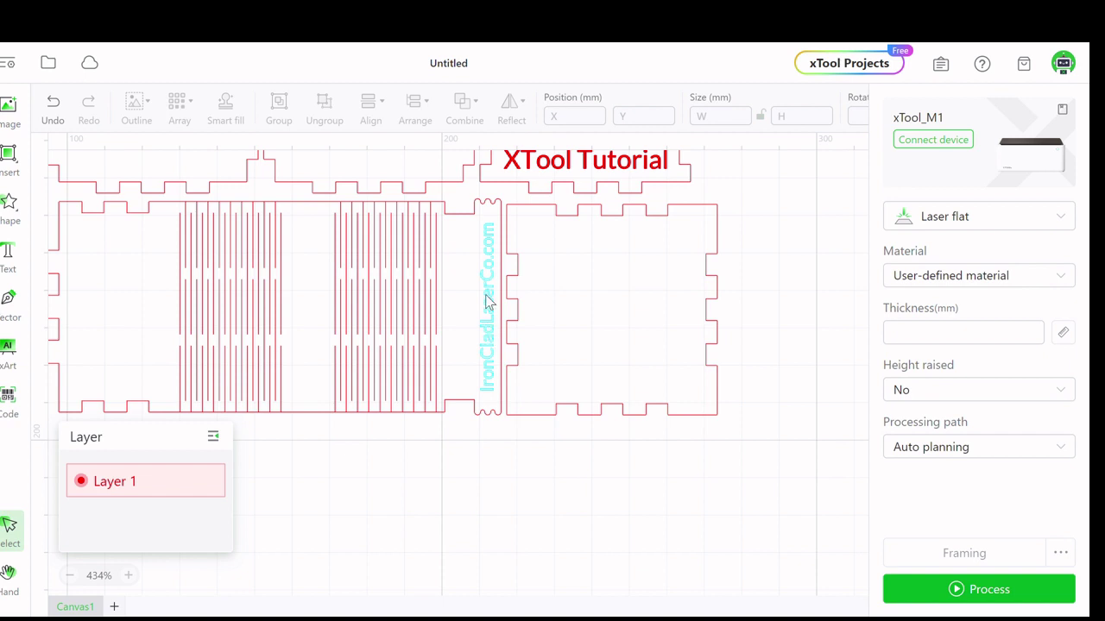
left_click(489, 246)
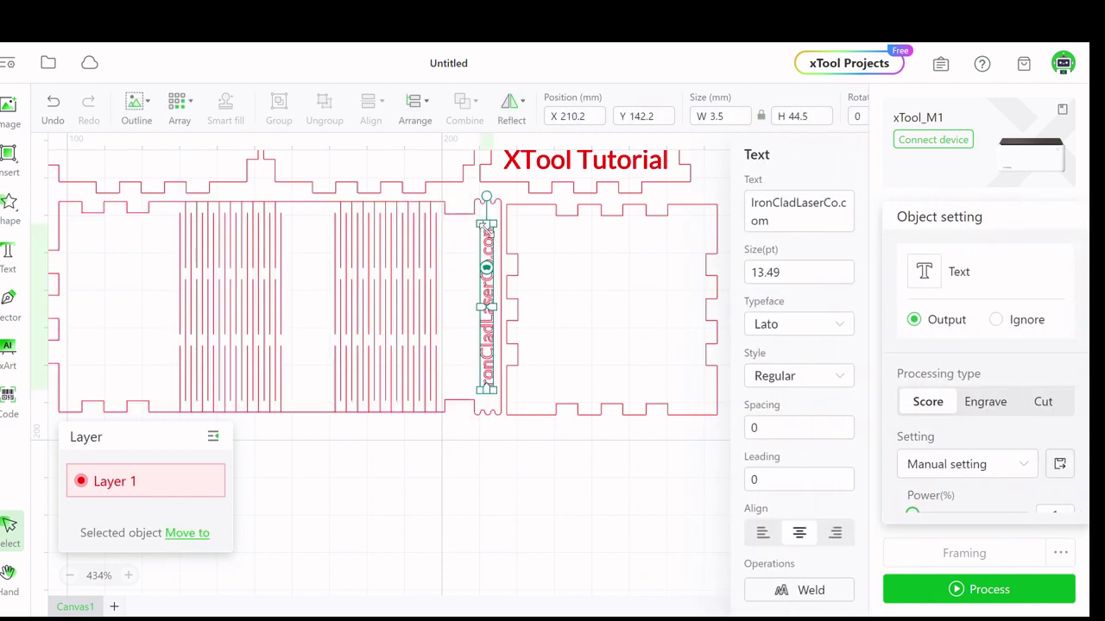
mouse_move(484, 224)
left_mouse_down()
mouse_move(482, 189)
mouse_move(486, 224)
mouse_move(486, 212)
left_mouse_up()
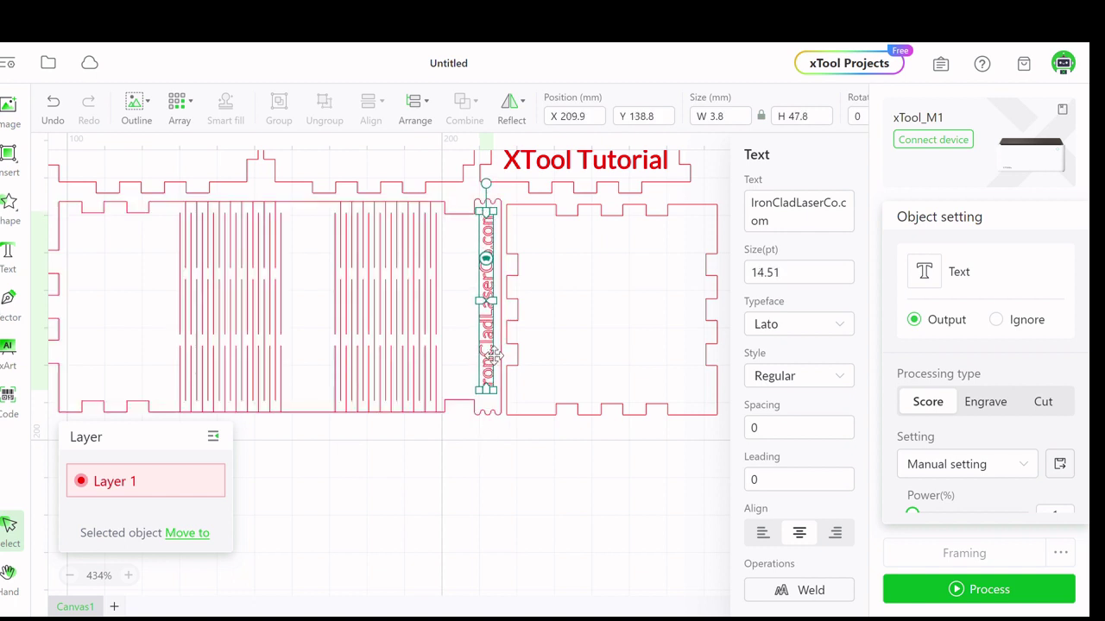
Vertically center the enlarged "IronCladLaserCo.com" text on the living-hinge part again and clear the selection.
left_click(491, 354)
left_click(497, 347, "shift")
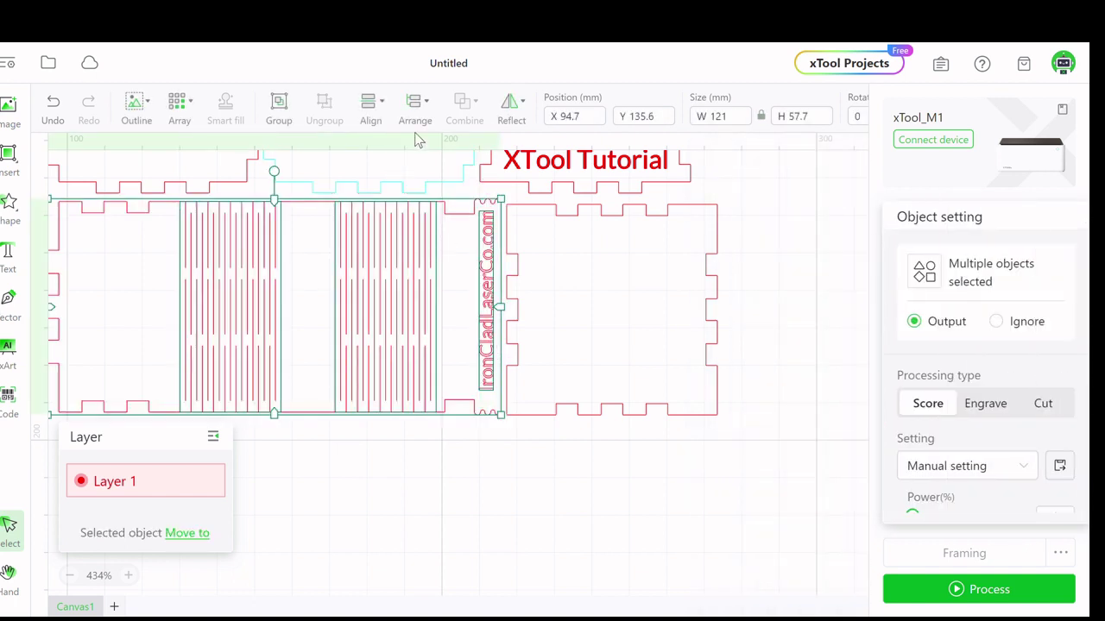
left_click(370, 108)
left_click(433, 304)
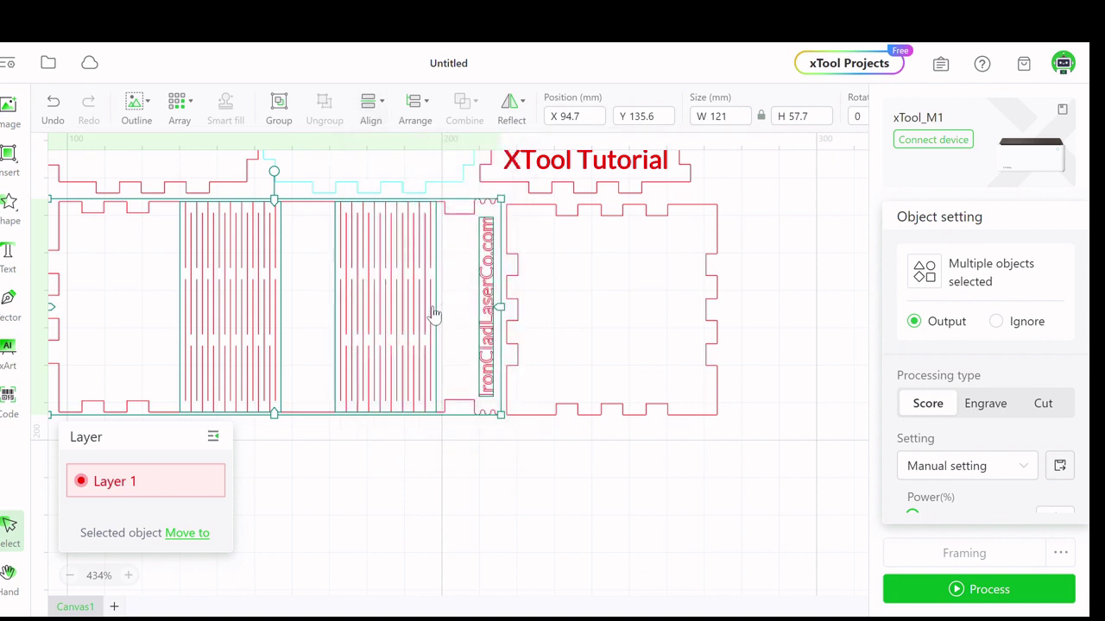
left_click(488, 345)
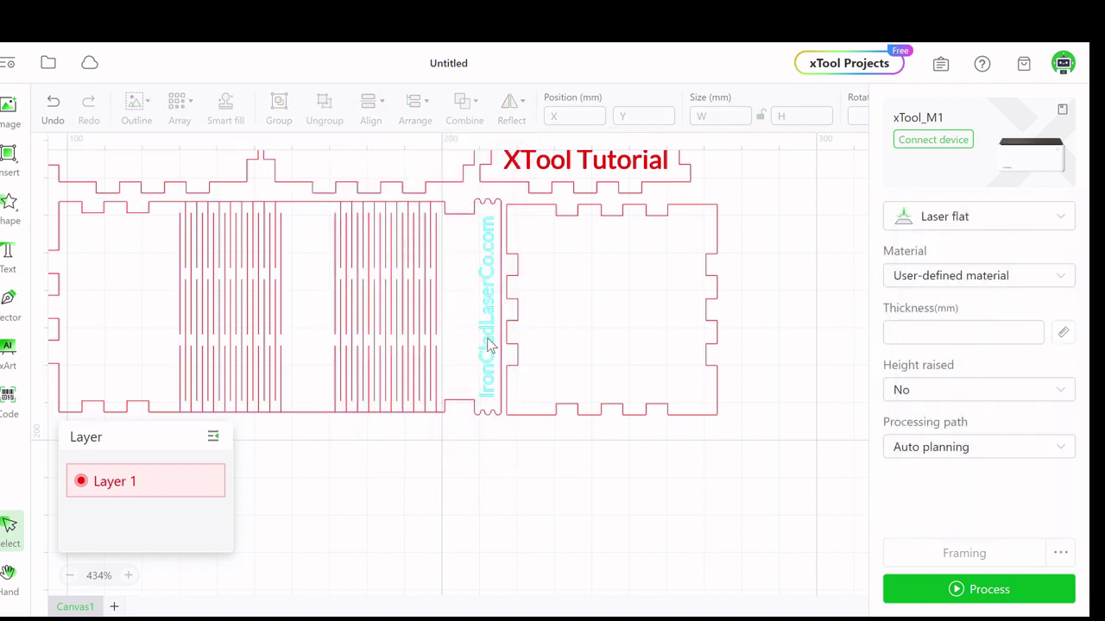
Change the typeface of the "IronCladLaserCo.com" text to Alegreya SC.
left_click(488, 346)
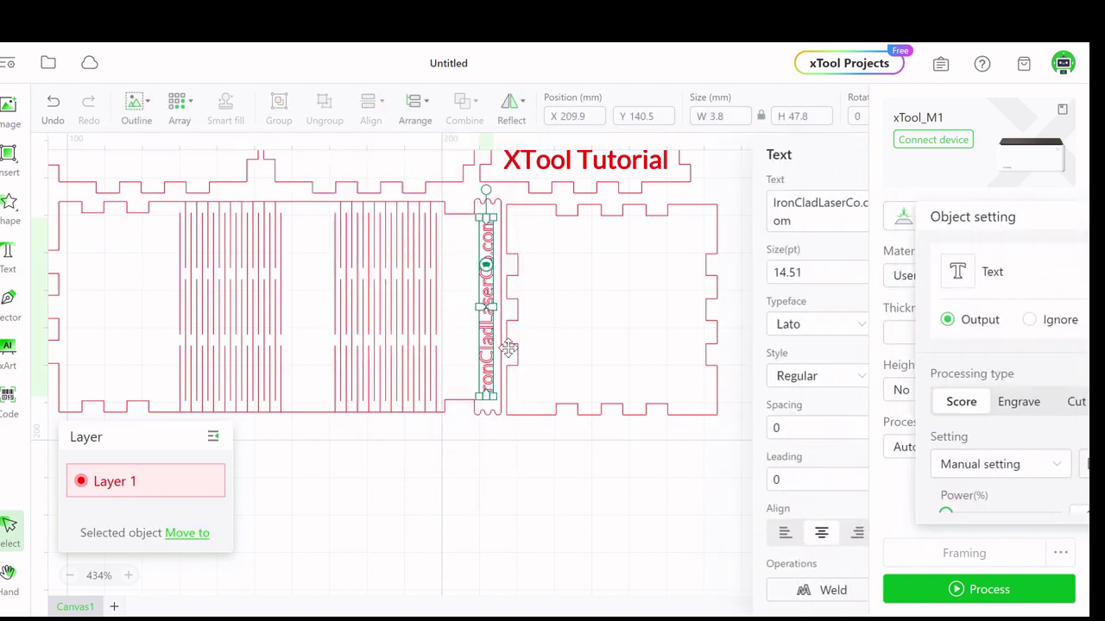
left_click(846, 326)
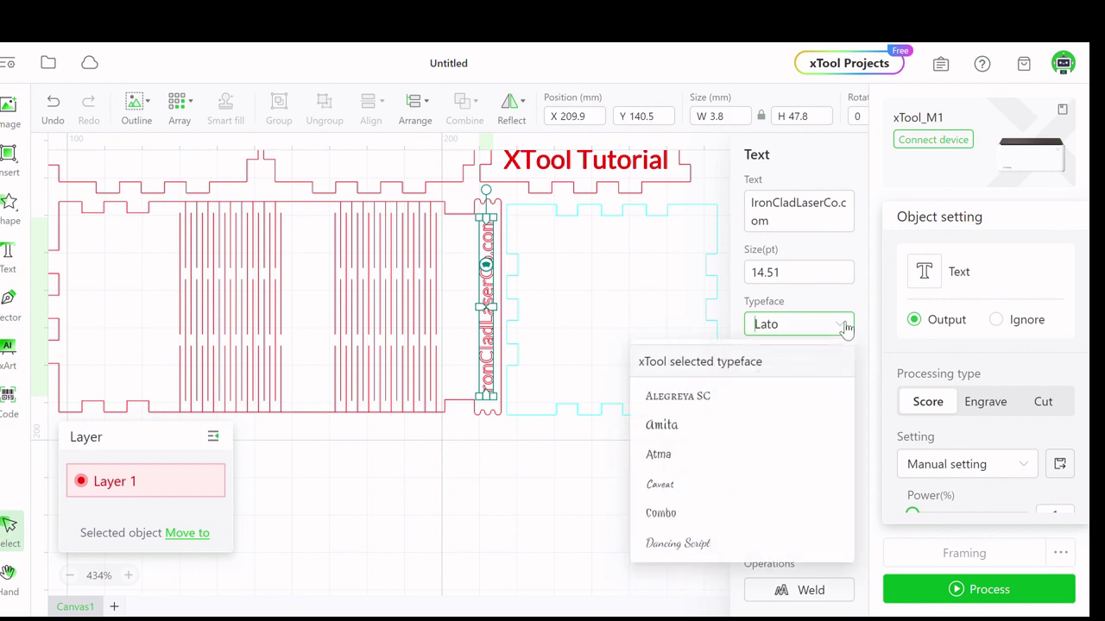
left_click(703, 403)
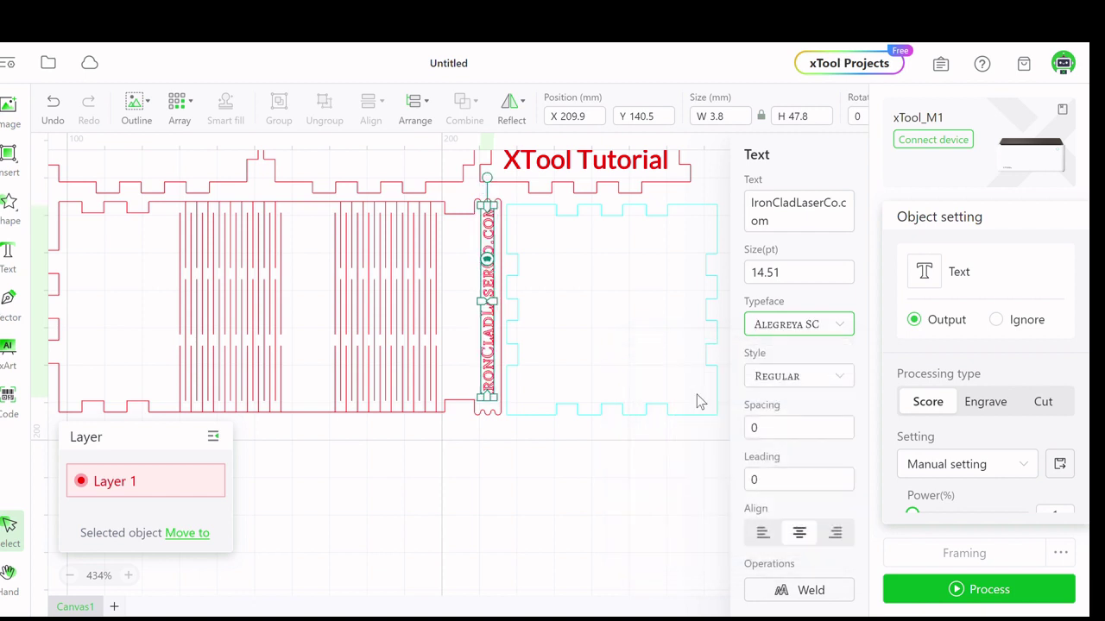
Change the typeface of the "IronCladLaserCo.com" text to Algerian.
left_click(851, 327)
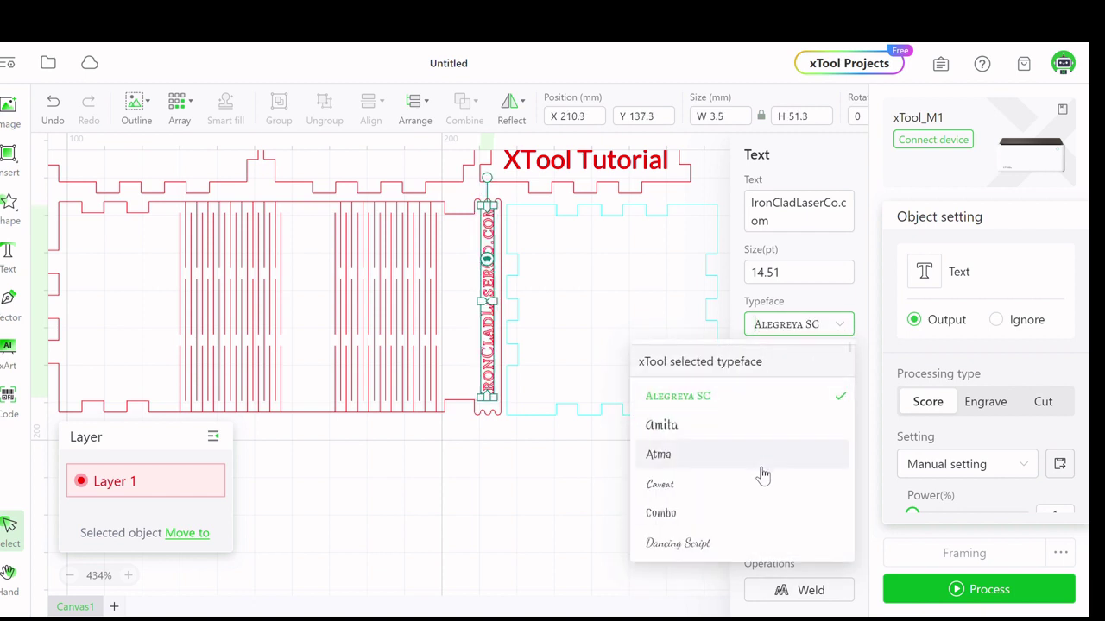
scroll(763, 475, "down", 10)
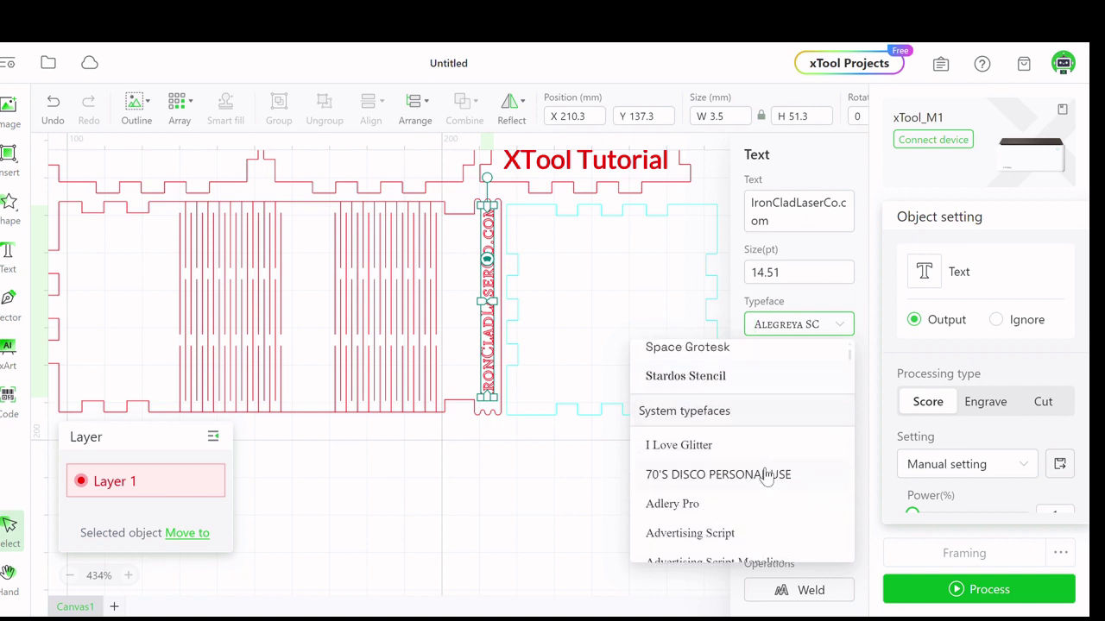
scroll(766, 476, "down", 5)
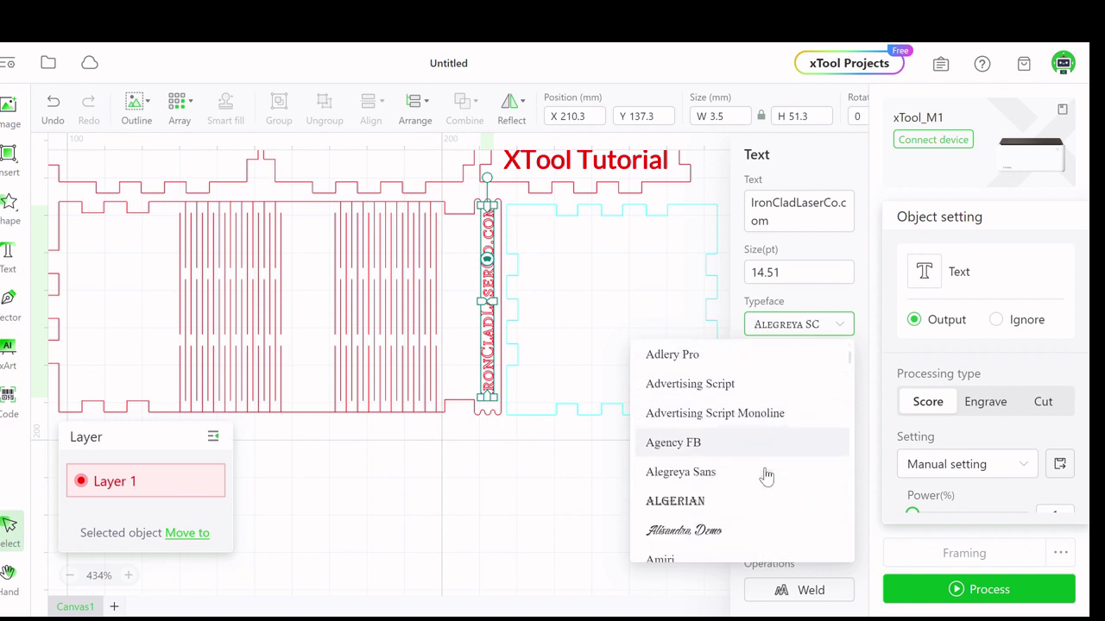
scroll(766, 477, "down", 1)
scroll(767, 470, "up", 1)
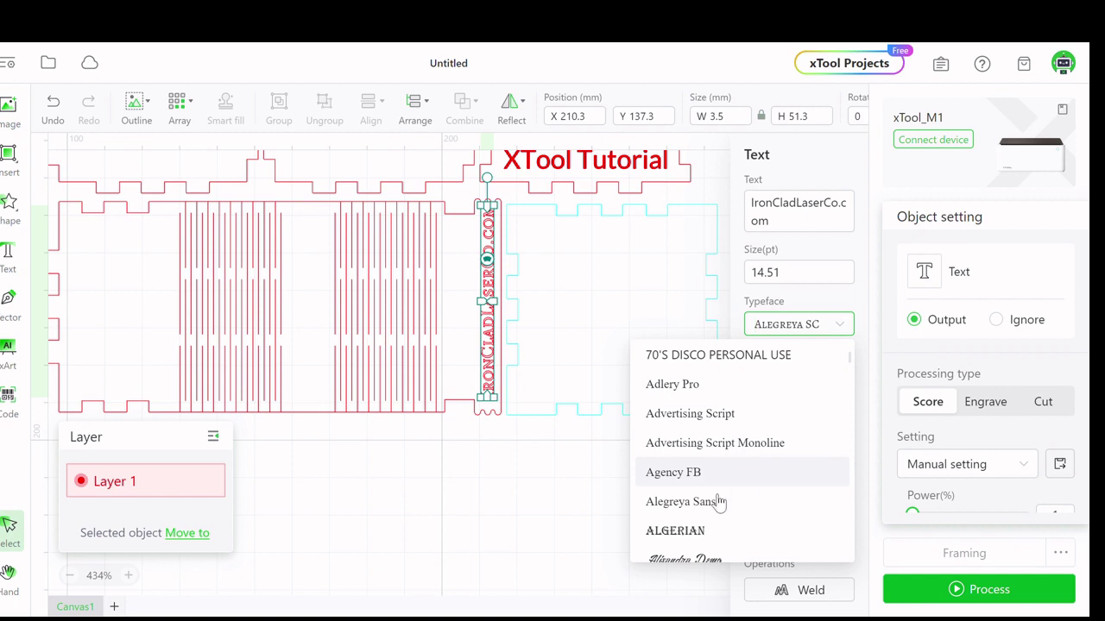
left_click(680, 532)
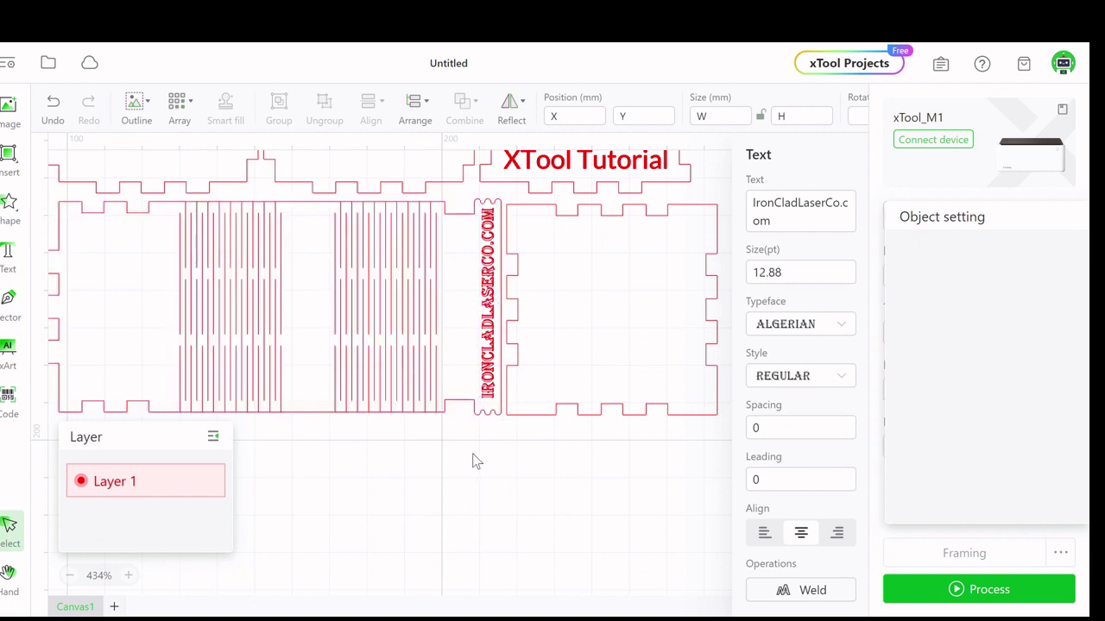
Vertically center the Algerian "IronCladLaserCo.com" text on the living-hinge part and clear the selection.
left_click_drag(459, 457, 500, 370)
left_click(370, 108)
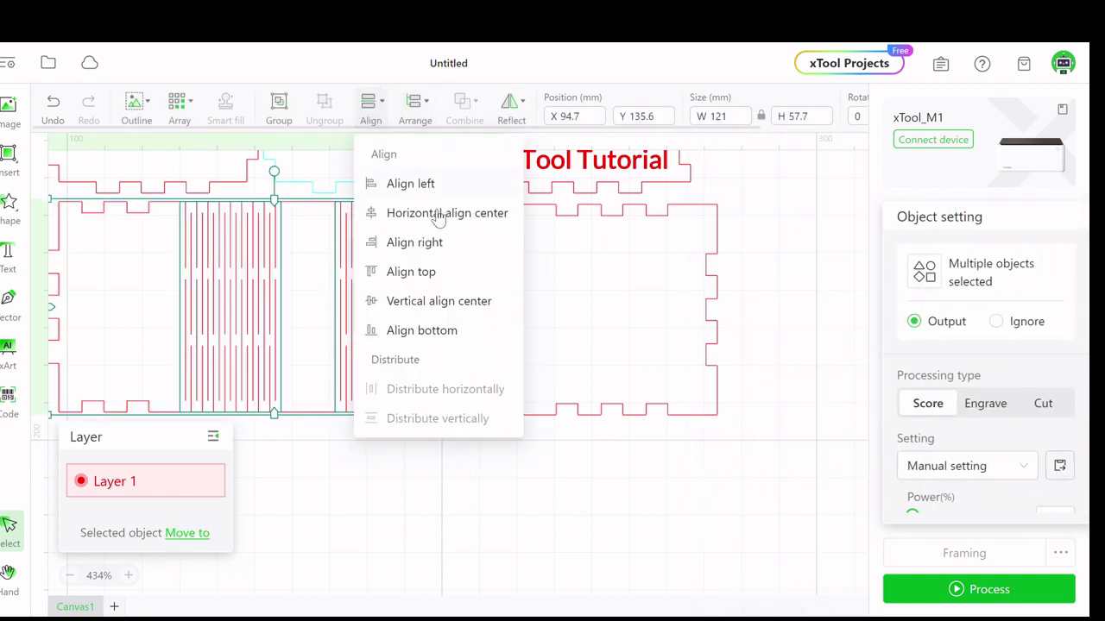
left_click(438, 304)
left_click(440, 495)
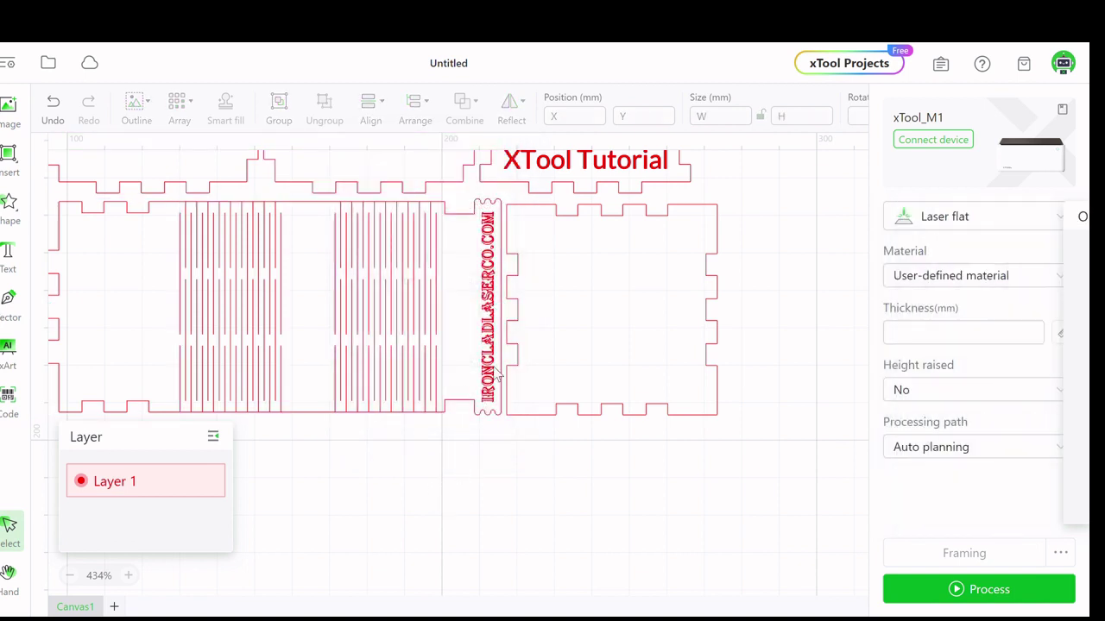
Set the score power of the "IronCladLaserCo.com" text to 70% and deselect it.
left_click(488, 360)
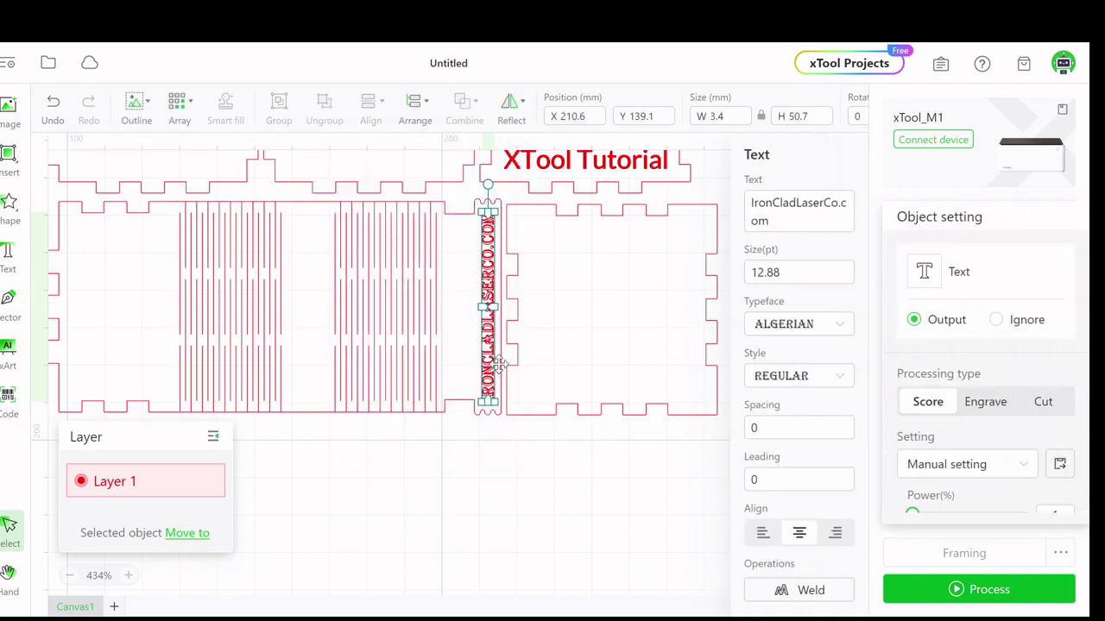
right_click(490, 362)
left_click(441, 452)
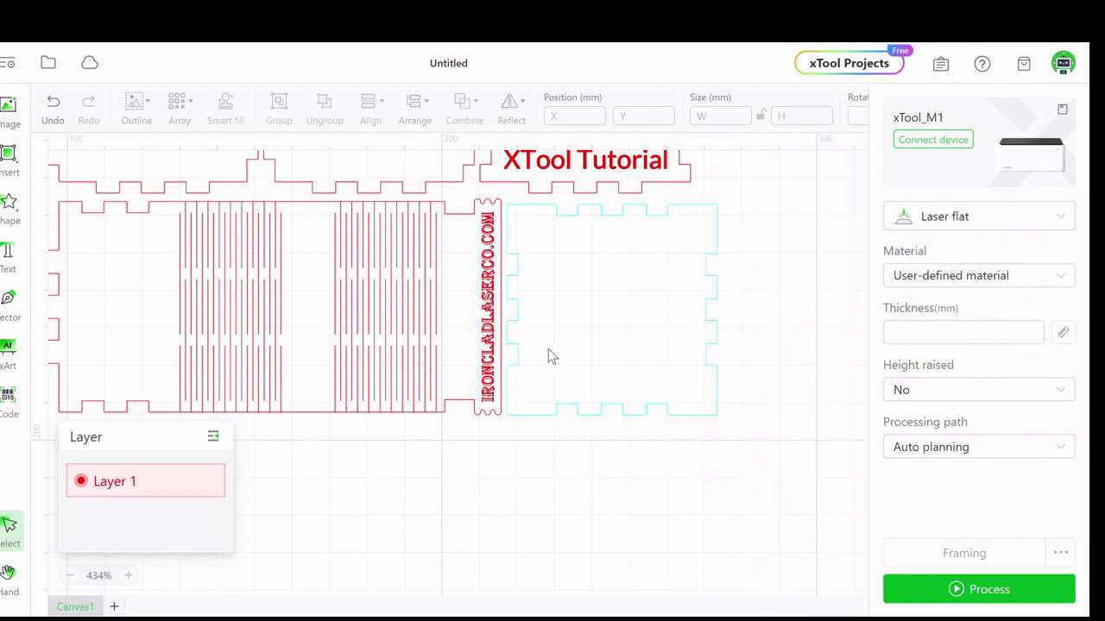
left_click(488, 310)
scroll(979, 413, "down", 1)
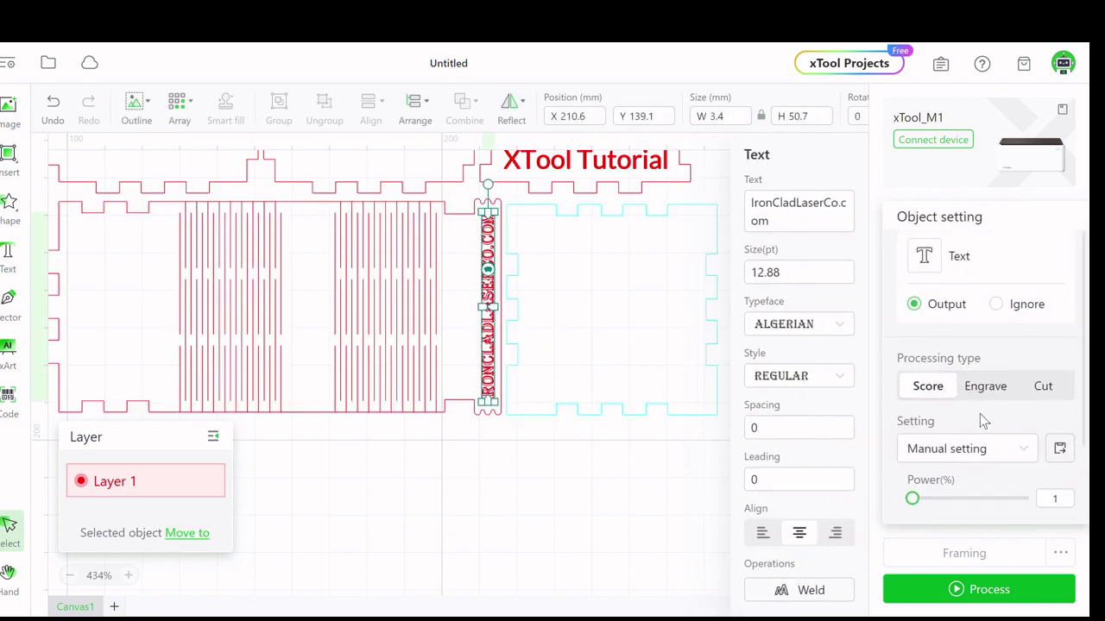
scroll(979, 413, "down", 2)
mouse_move(914, 418)
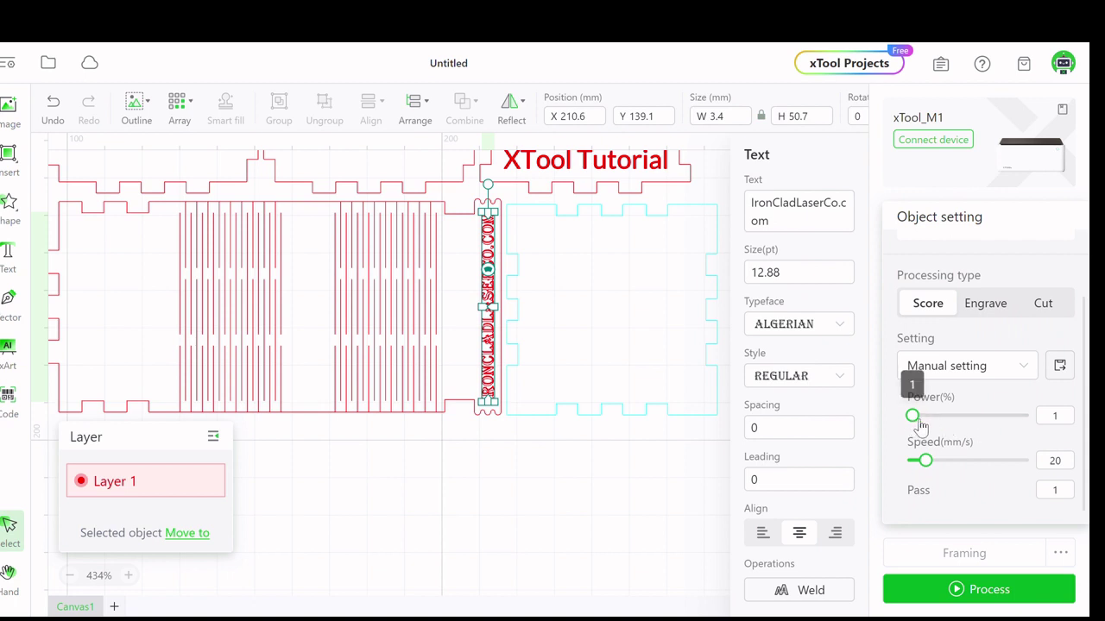
left_click_drag(915, 419, 1001, 417)
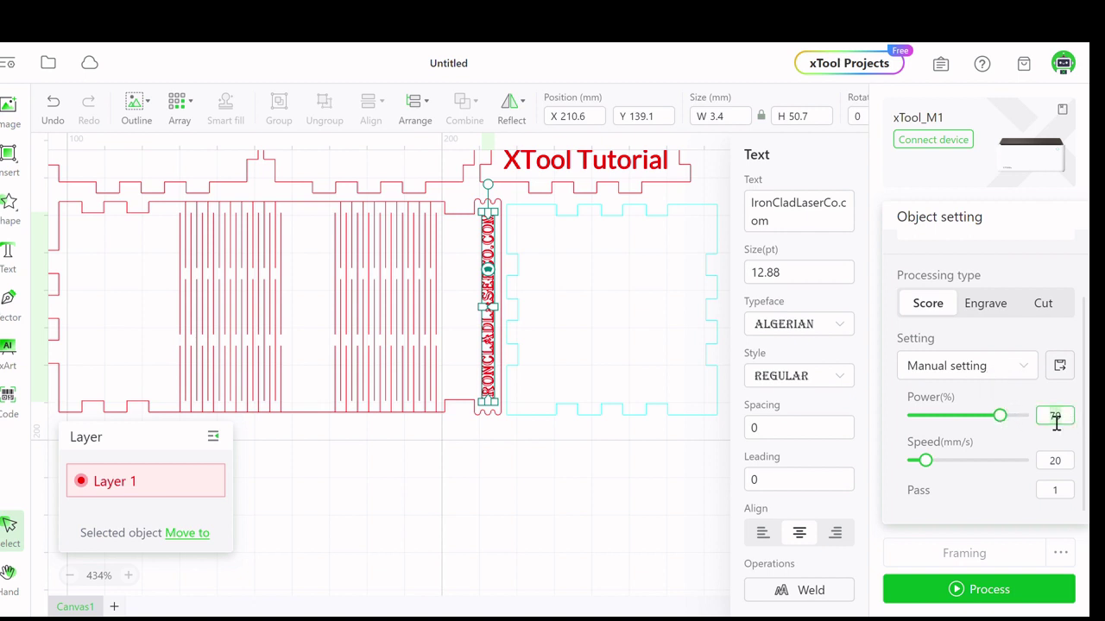
key("Return")
left_click(509, 398)
Duplicate the "IronCladLaserCo.com" text and place the copy on the blank strip between the two hinge-cut sections.
right_click(487, 353)
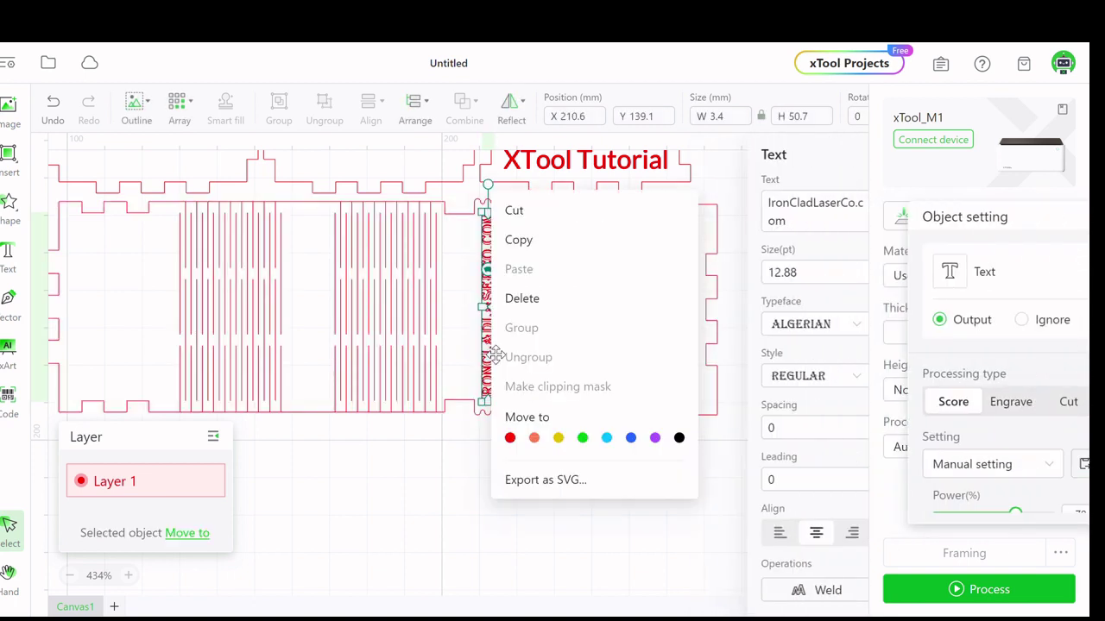
left_click(510, 245)
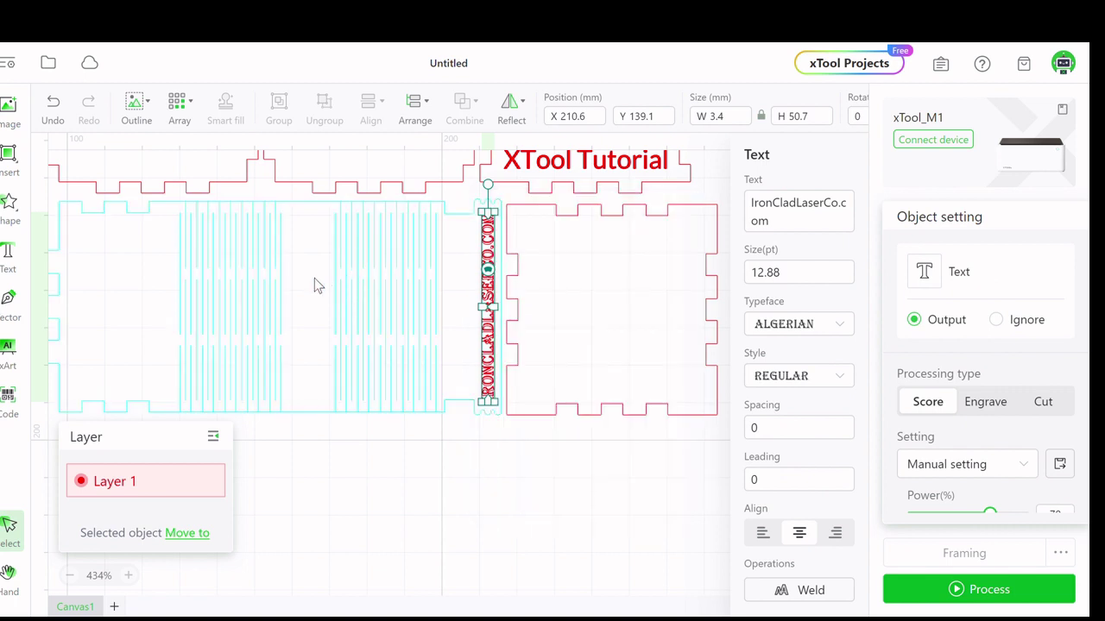
right_click(461, 281)
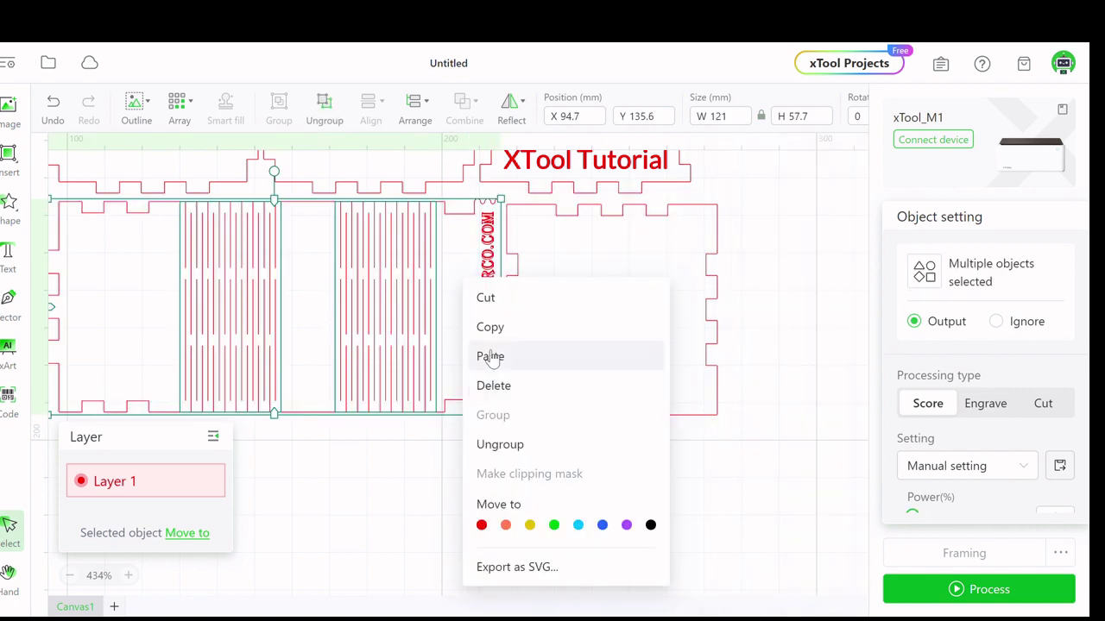
left_click(490, 357)
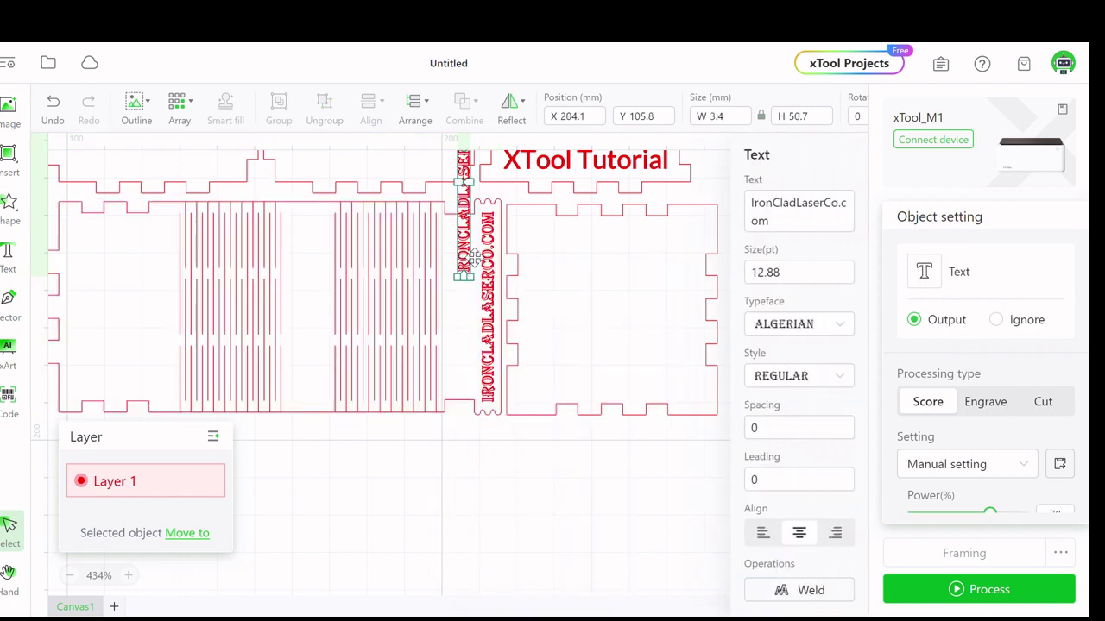
left_click_drag(425, 319, 291, 406)
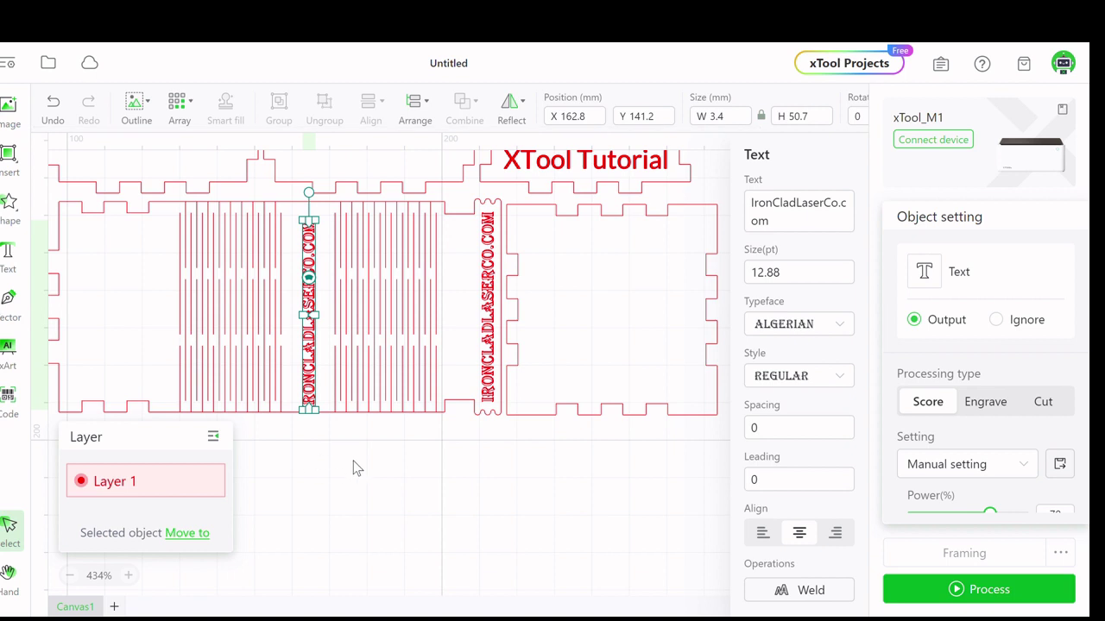
Try aligning the copied text to the living-hinge part's horizontal center and undo the alignment.
left_click_drag(353, 461, 288, 347)
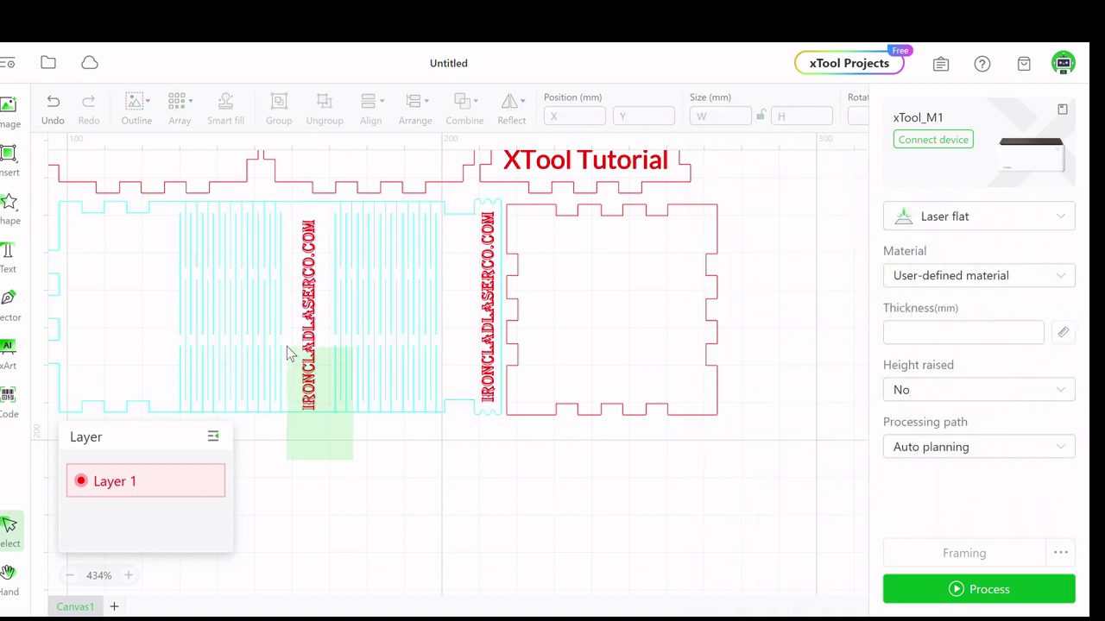
left_click(370, 108)
left_click(419, 216)
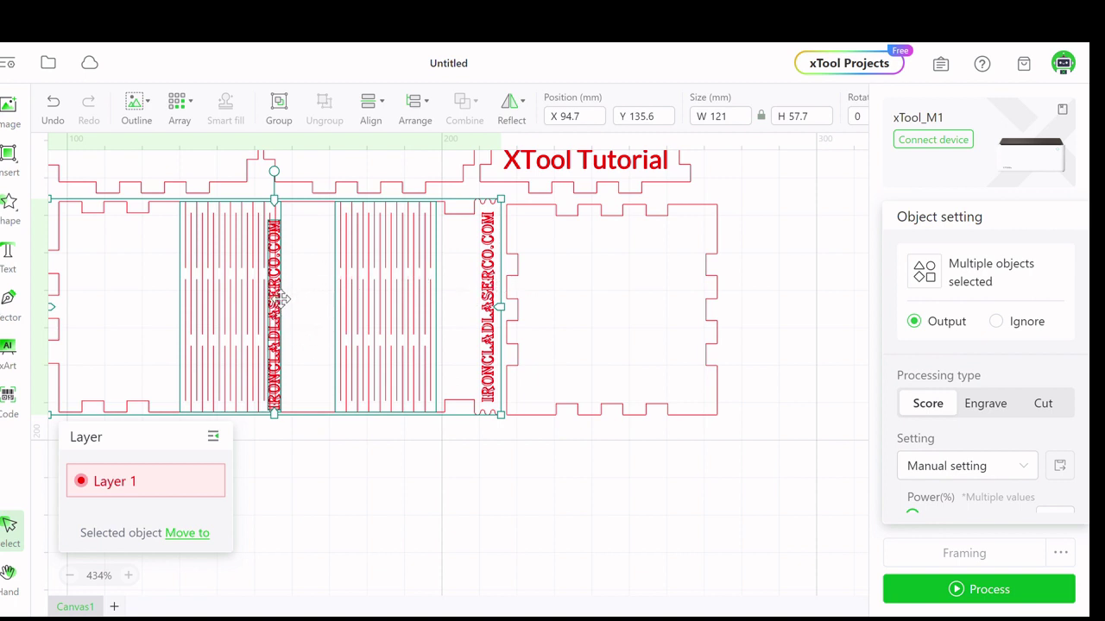
left_click_drag(285, 301, 291, 301)
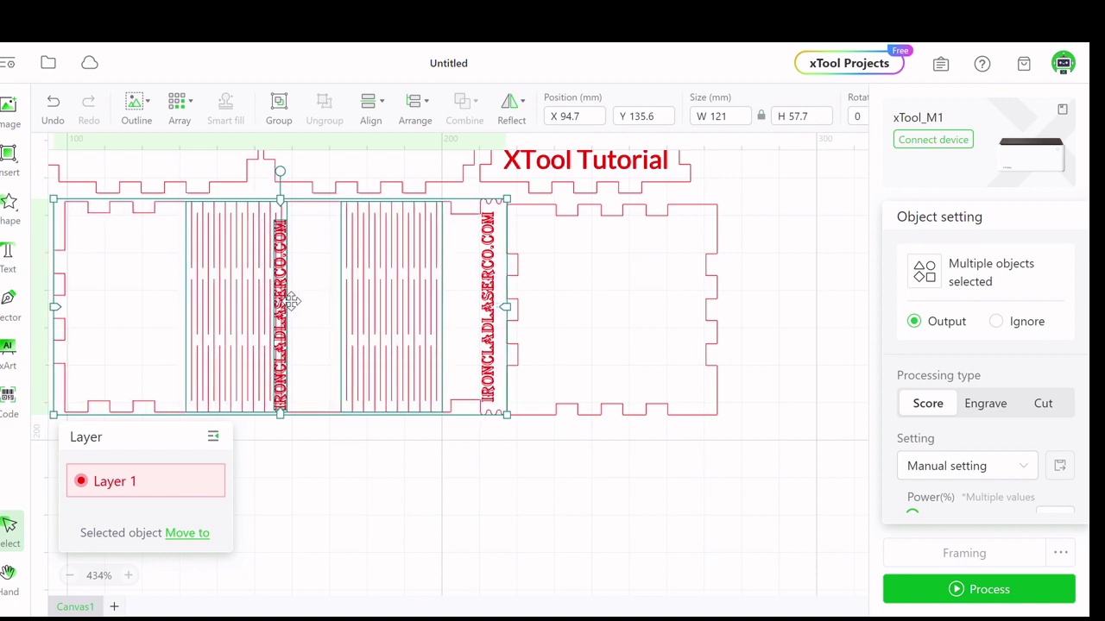
left_click(54, 103)
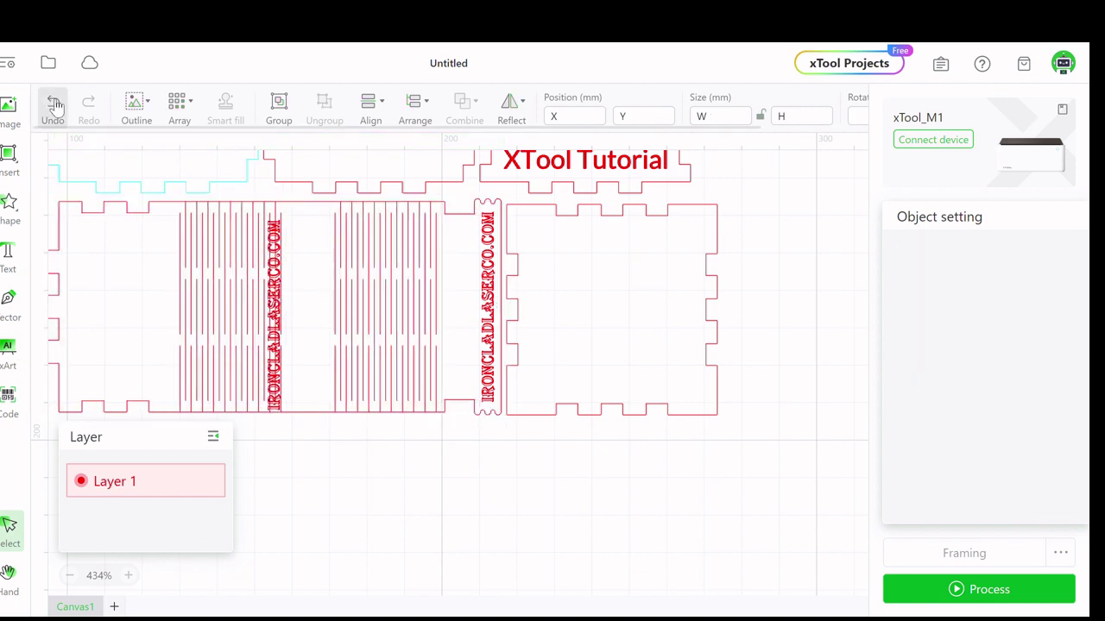
left_click(53, 103)
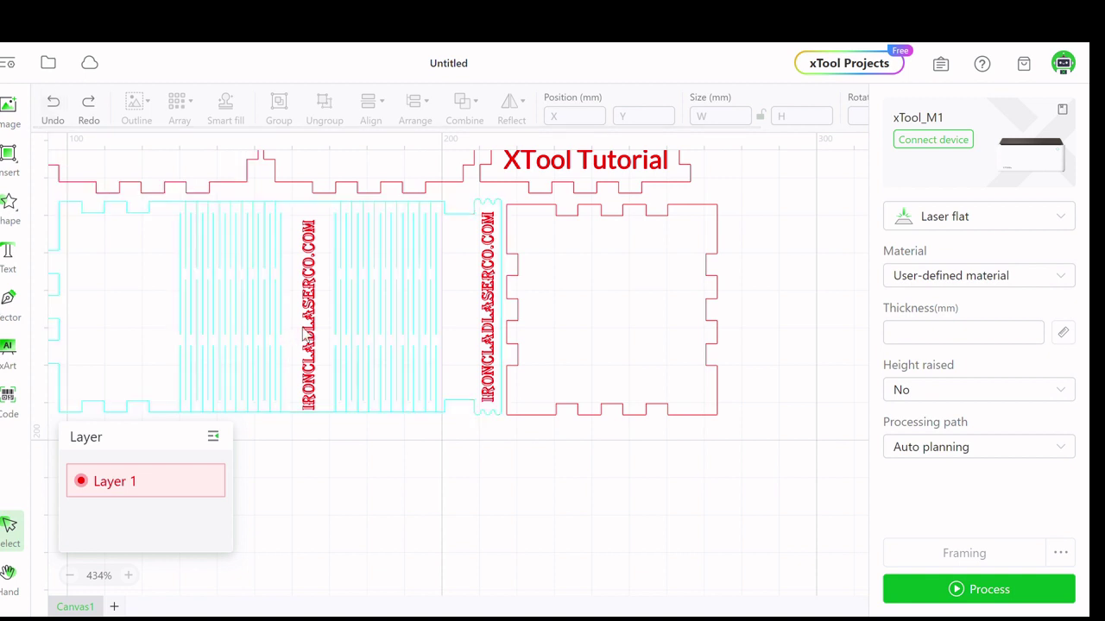
Nudge the copied text upward, align it to the living-hinge part's vertical center and clear the selection.
left_click_drag(310, 319, 316, 314)
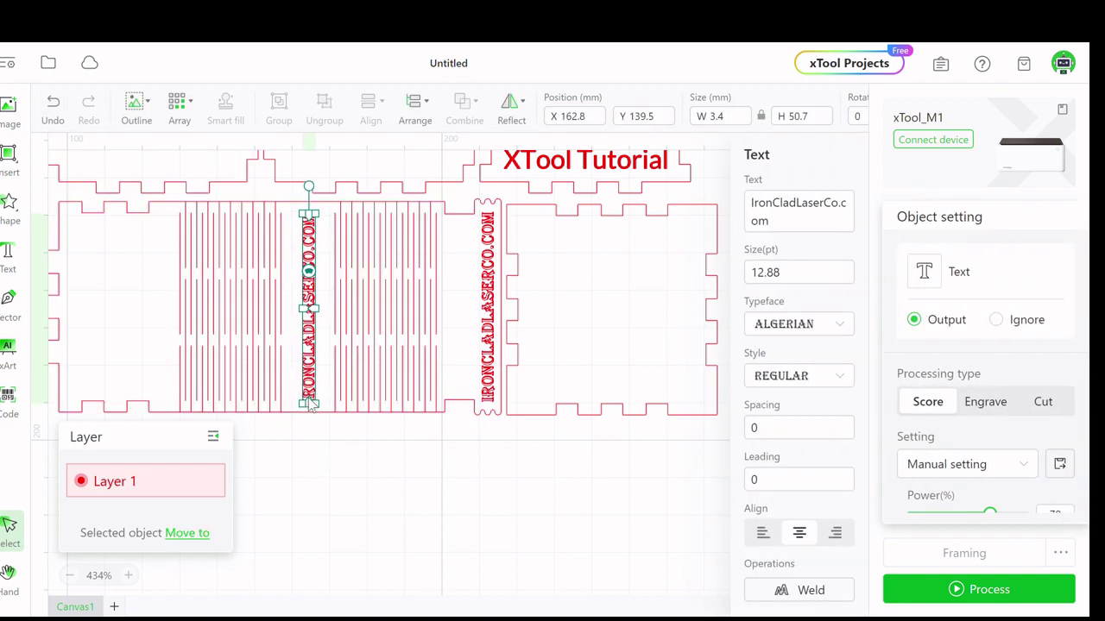
left_click_drag(311, 405, 325, 291)
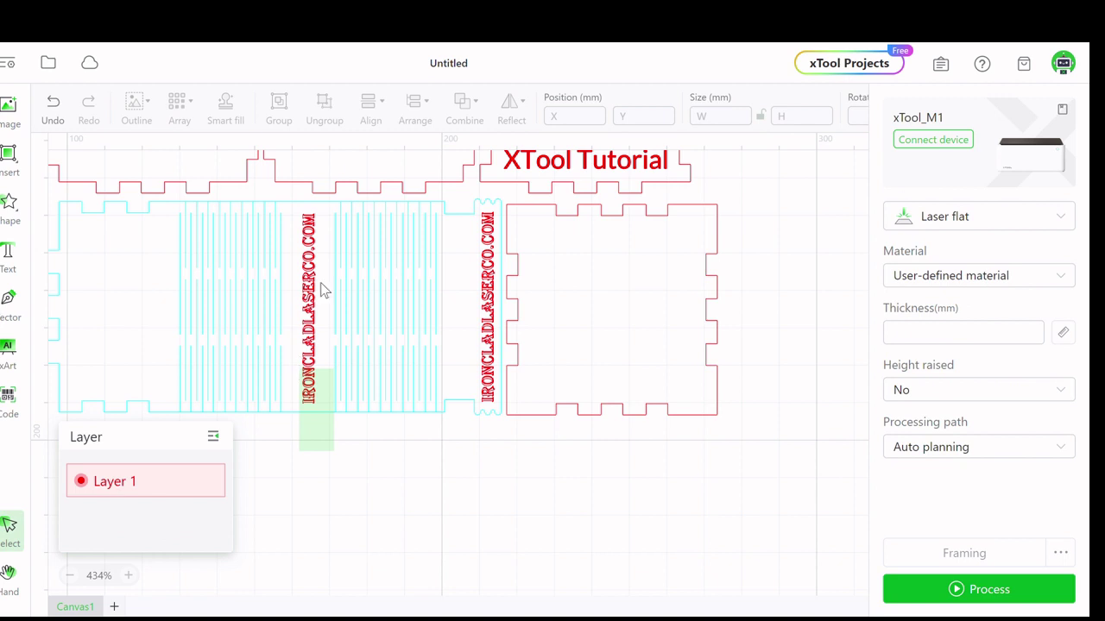
left_click(370, 105)
left_click(374, 302)
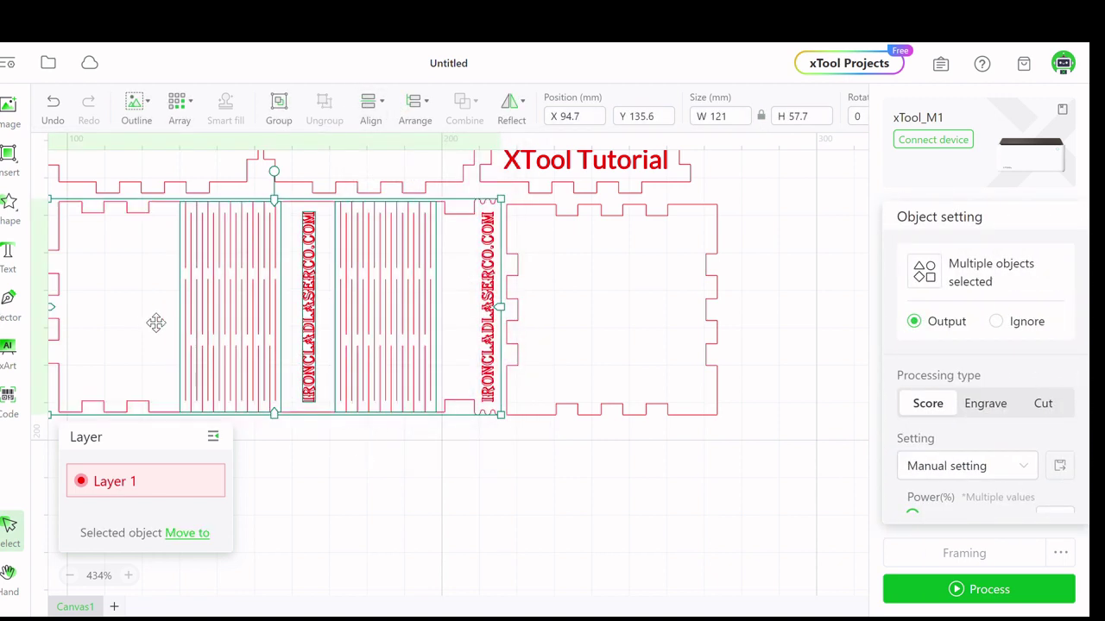
left_click(106, 333)
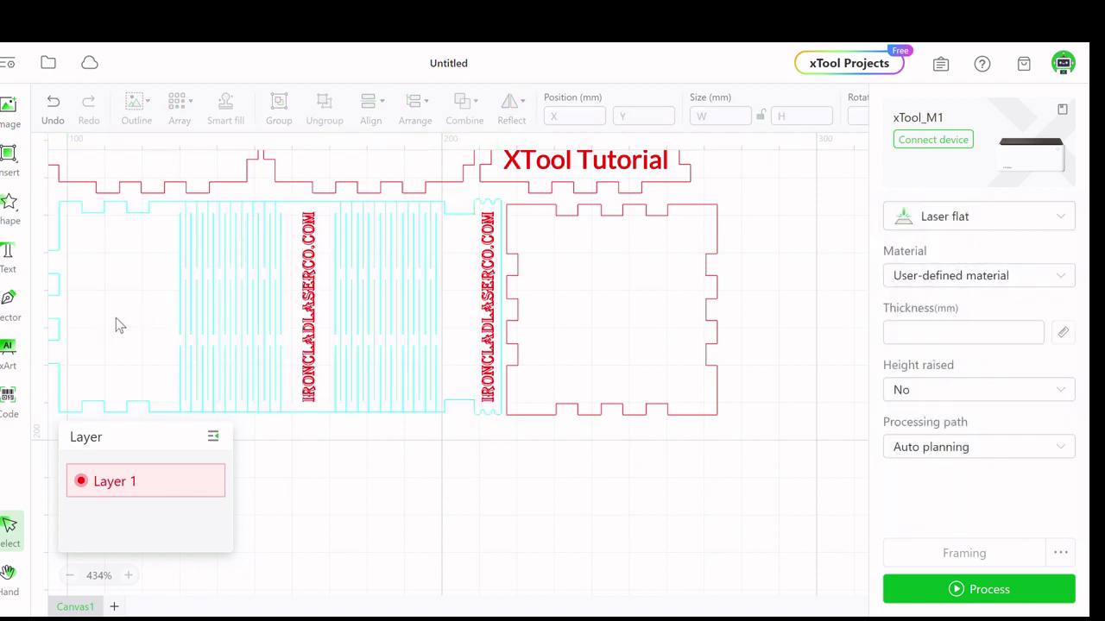
Paste another "IronCladLaserCo.com" copy and place it on the blank panel left of the first hinge-cut section.
right_click(115, 318)
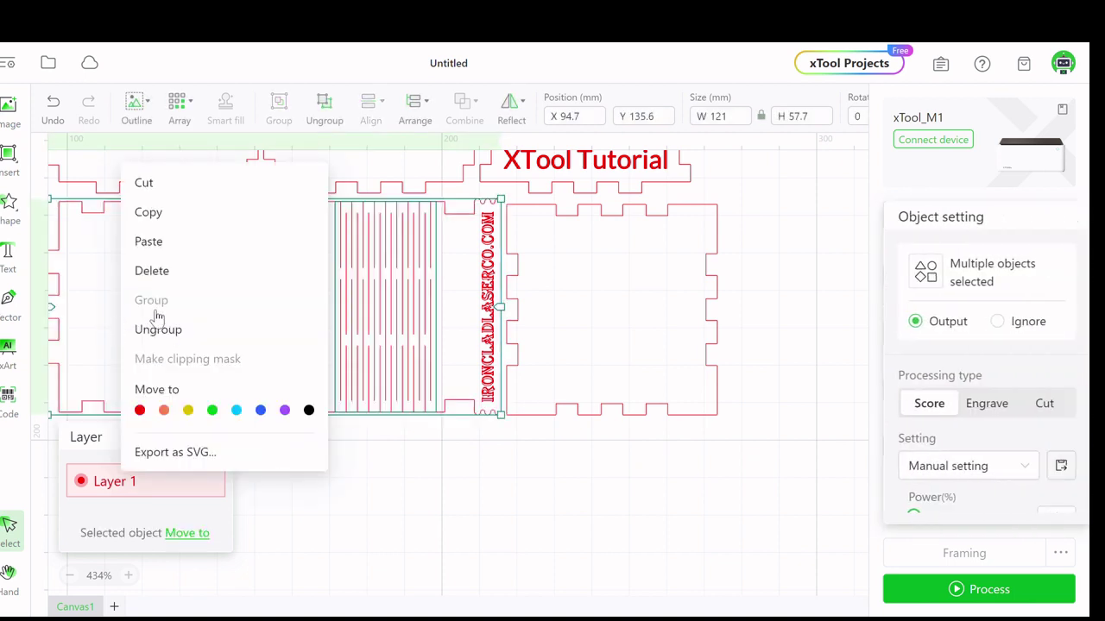
left_click(148, 241)
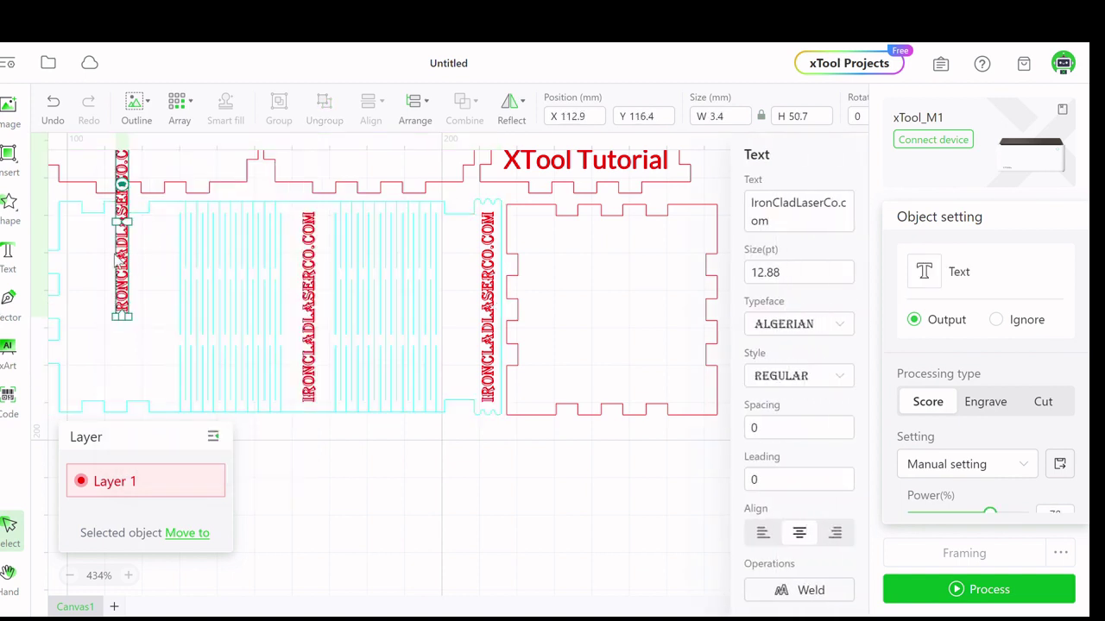
left_click_drag(133, 265, 146, 291)
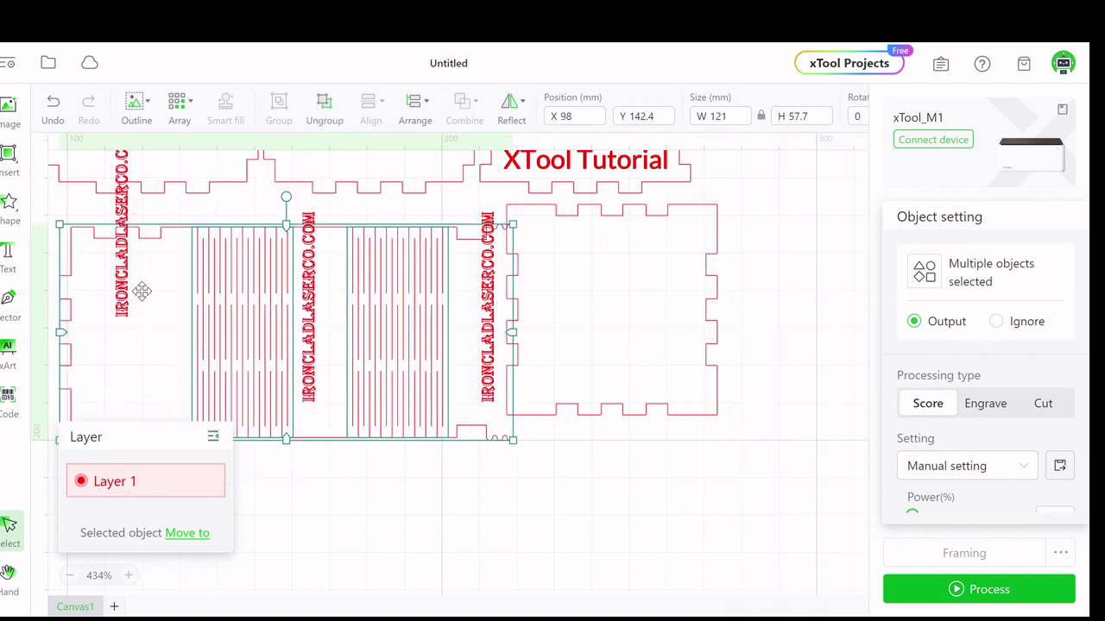
left_click(50, 110)
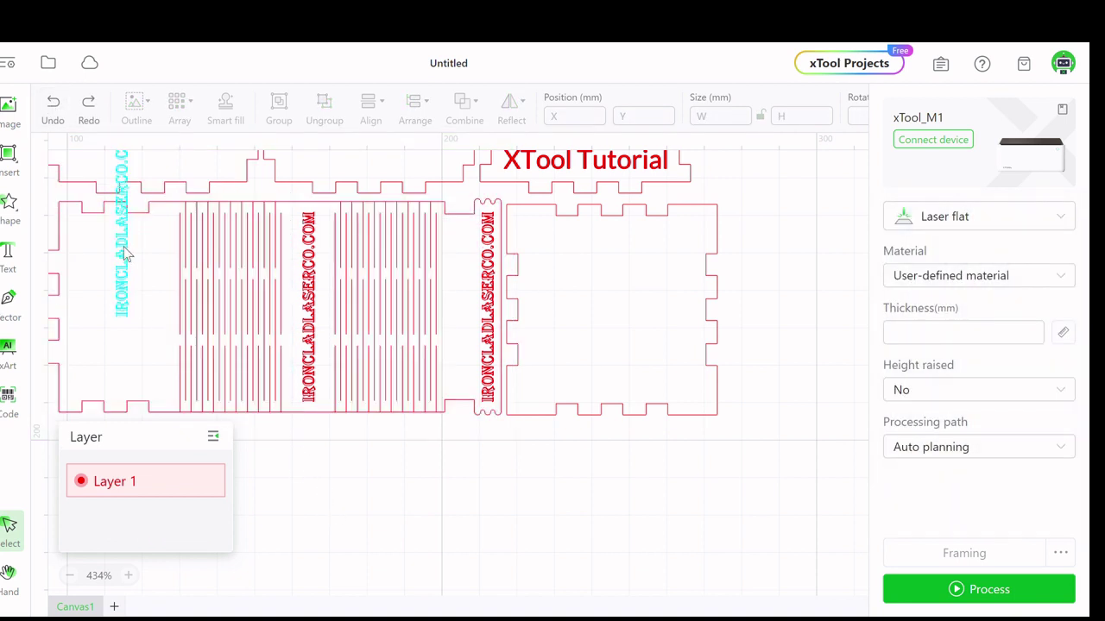
mouse_move(124, 313)
left_mouse_down()
mouse_move(125, 345)
mouse_move(166, 393)
mouse_move(160, 406)
left_mouse_up()
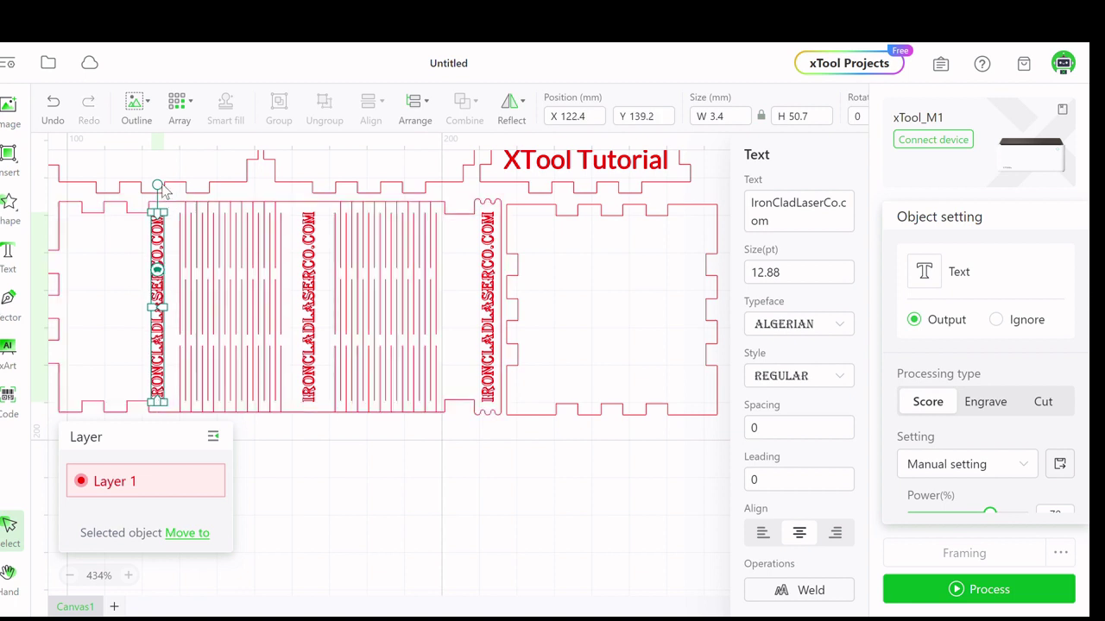
Rotate the newest text copy 180 degrees and move it toward the middle of the left panel, at about X 111, Y 139.3 mm.
left_click_drag(167, 194, 168, 373)
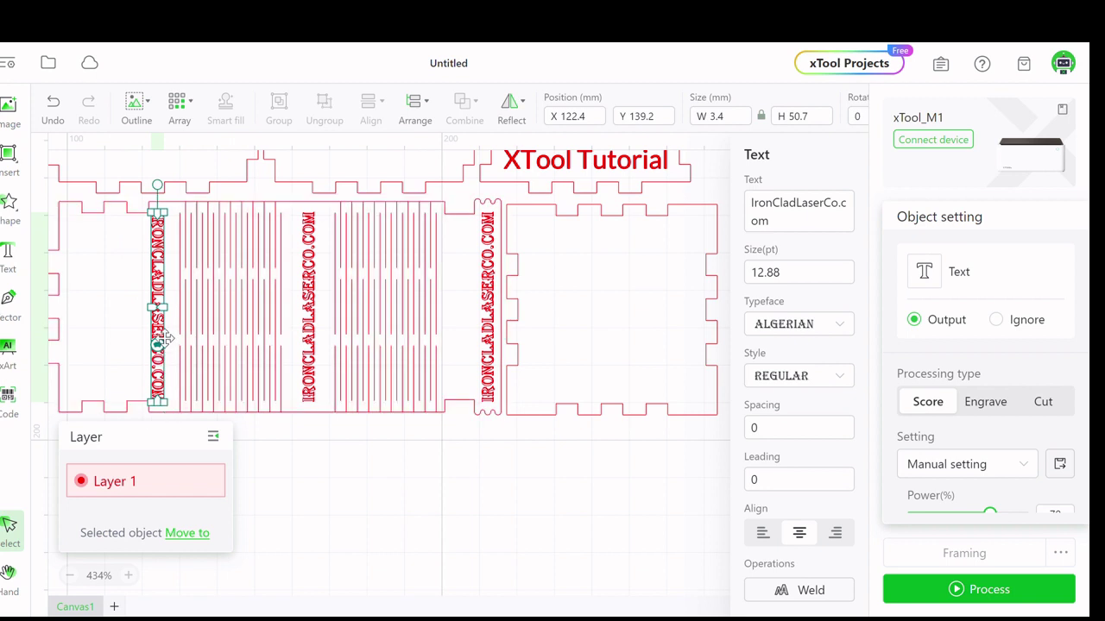
left_click_drag(164, 339, 175, 337)
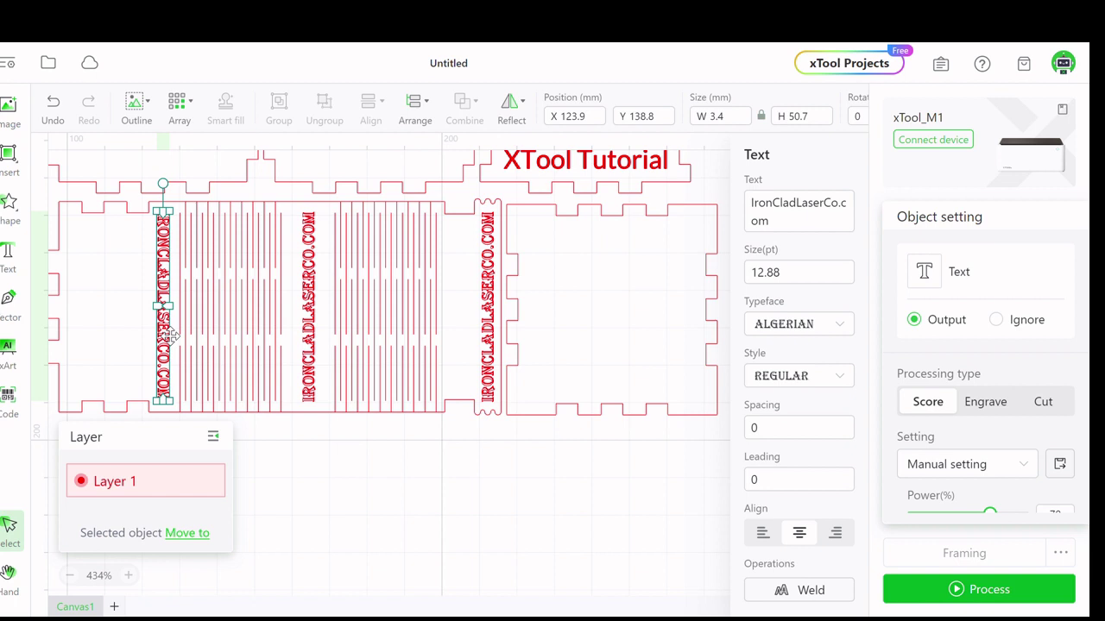
left_click_drag(171, 337, 124, 338)
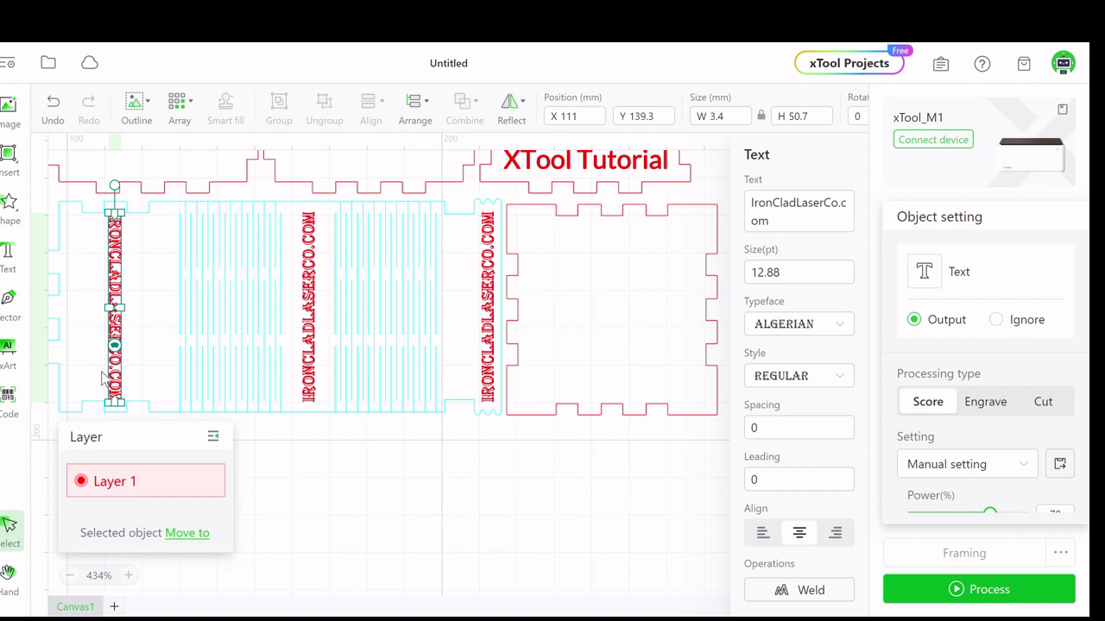
left_click(298, 487)
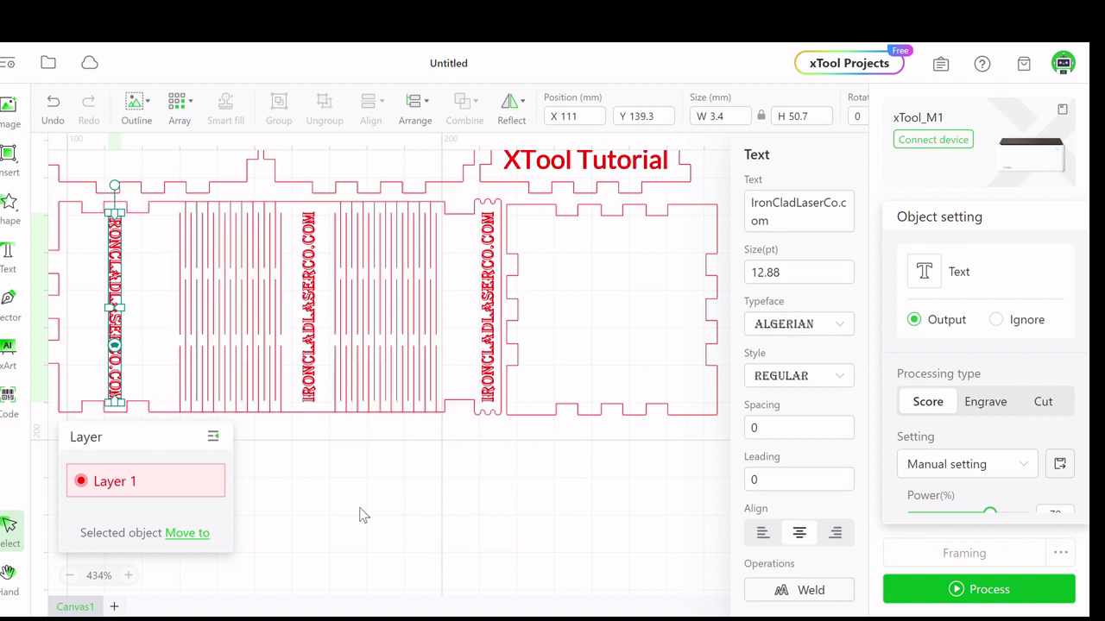
Align the newest "IronCladLaserCo.com" copy to the living-hinge part's vertical center and clear the selection.
left_click(101, 344)
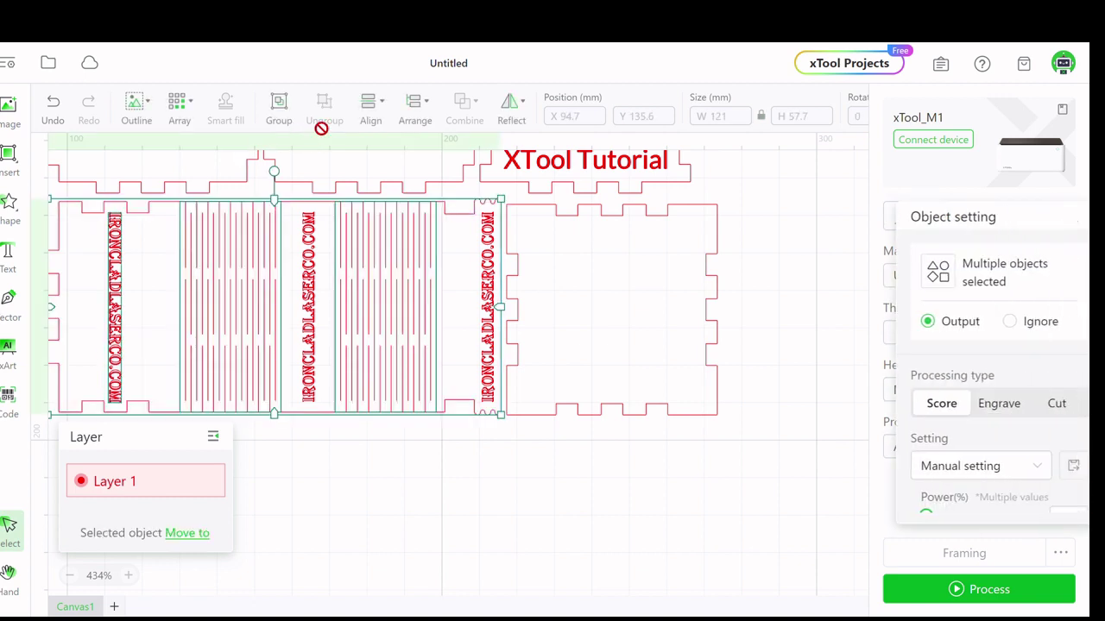
left_click(371, 110)
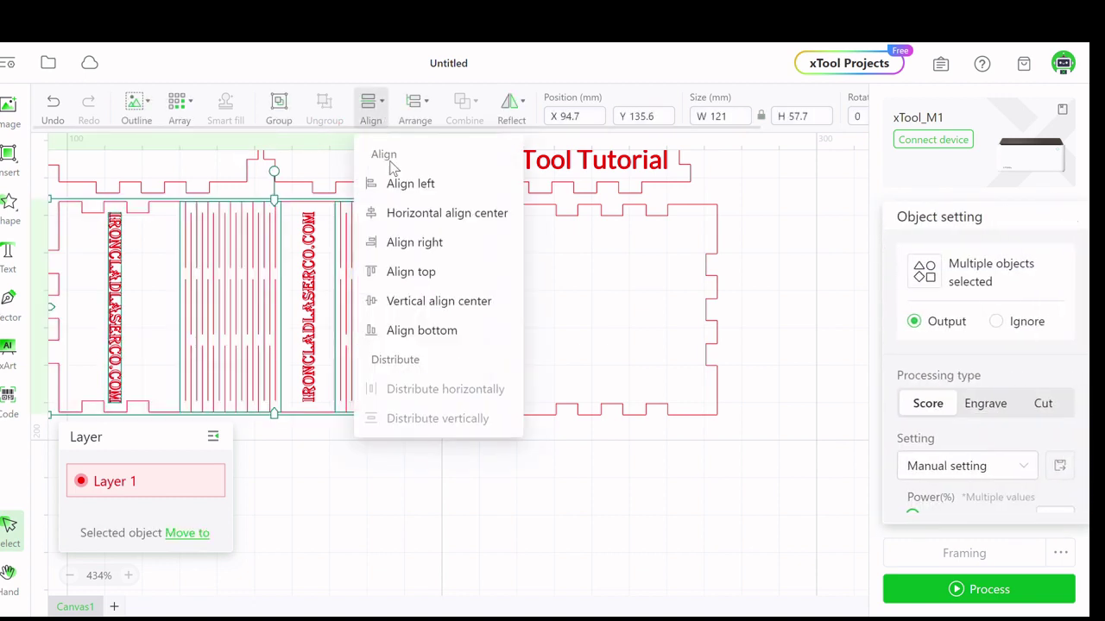
left_click(403, 303)
left_click(393, 460)
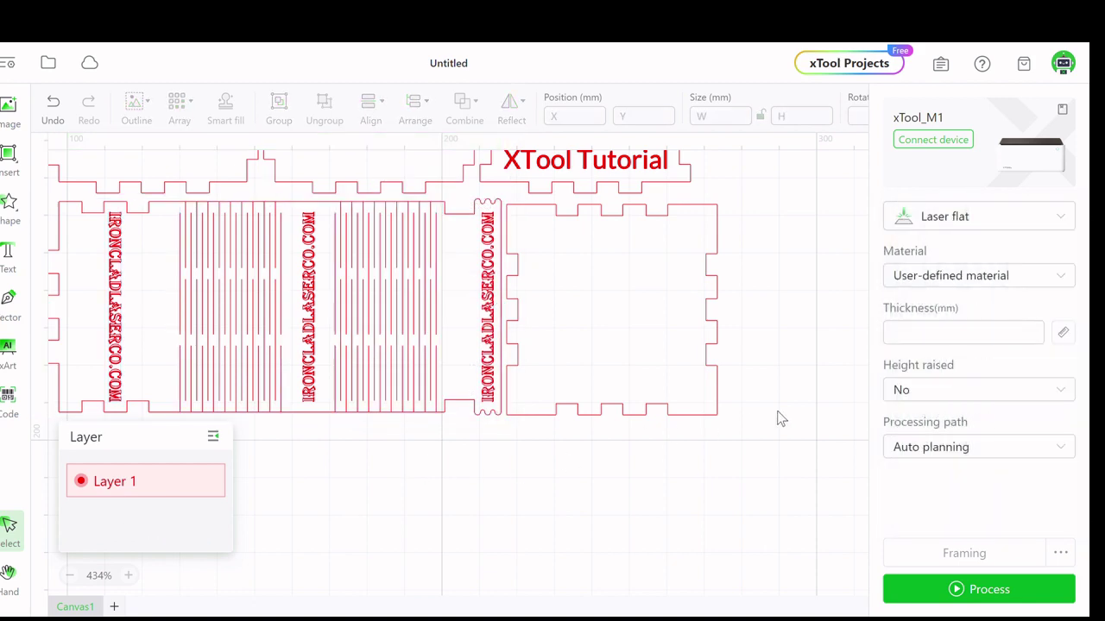
Move the "XTool Tutorial" text to a separate blue layer and clear the selection.
scroll(776, 418, "up", 5)
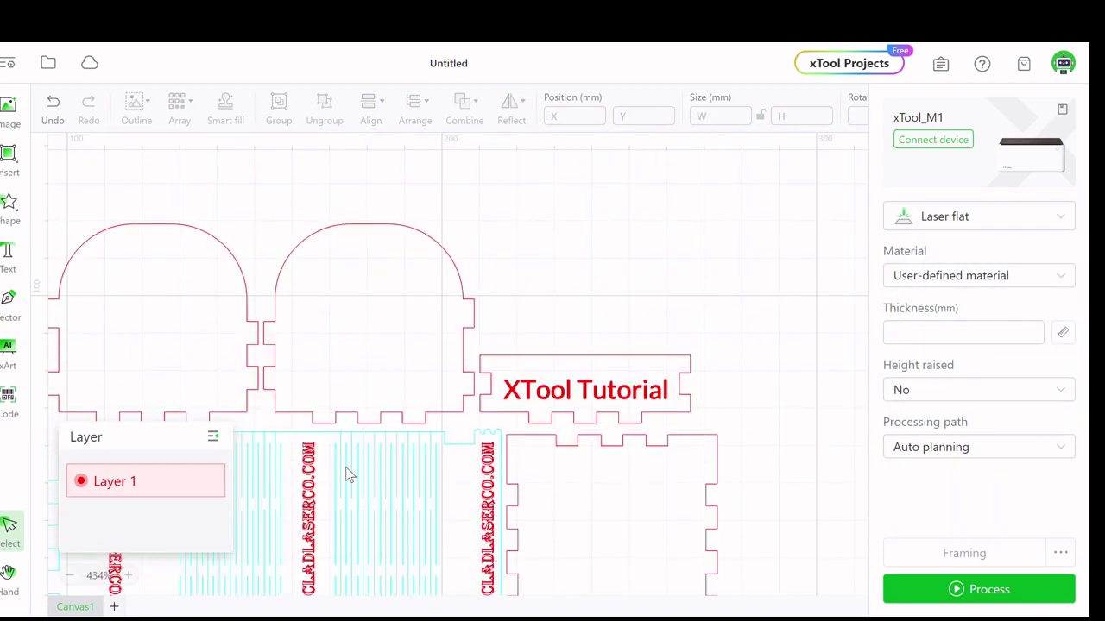
scroll(772, 367, "down", 5)
scroll(648, 242, "up", 1)
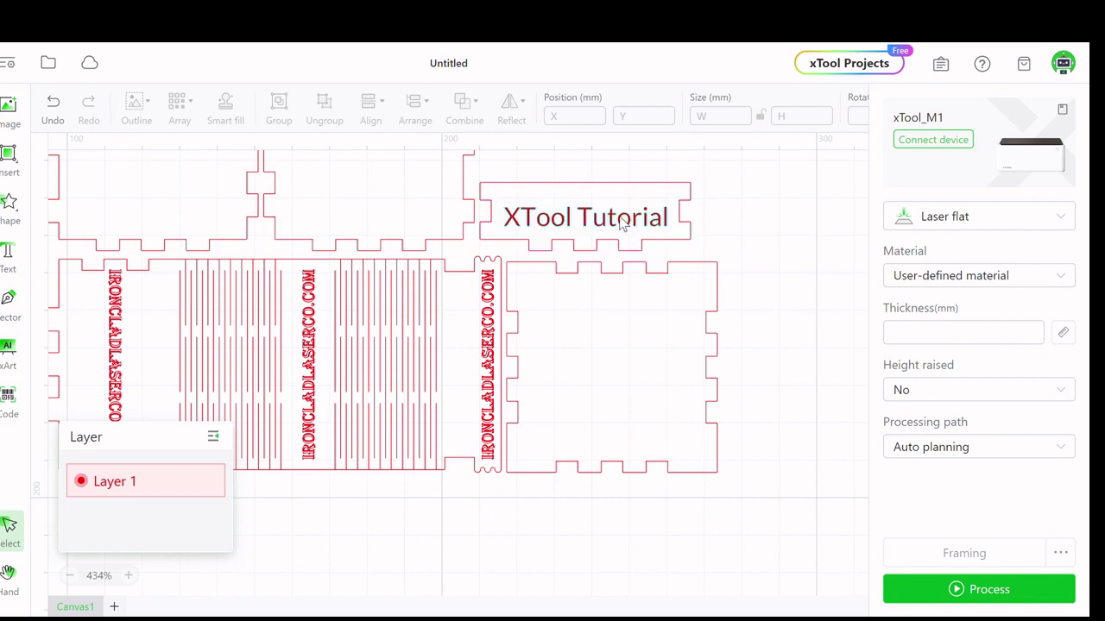
left_click(621, 223)
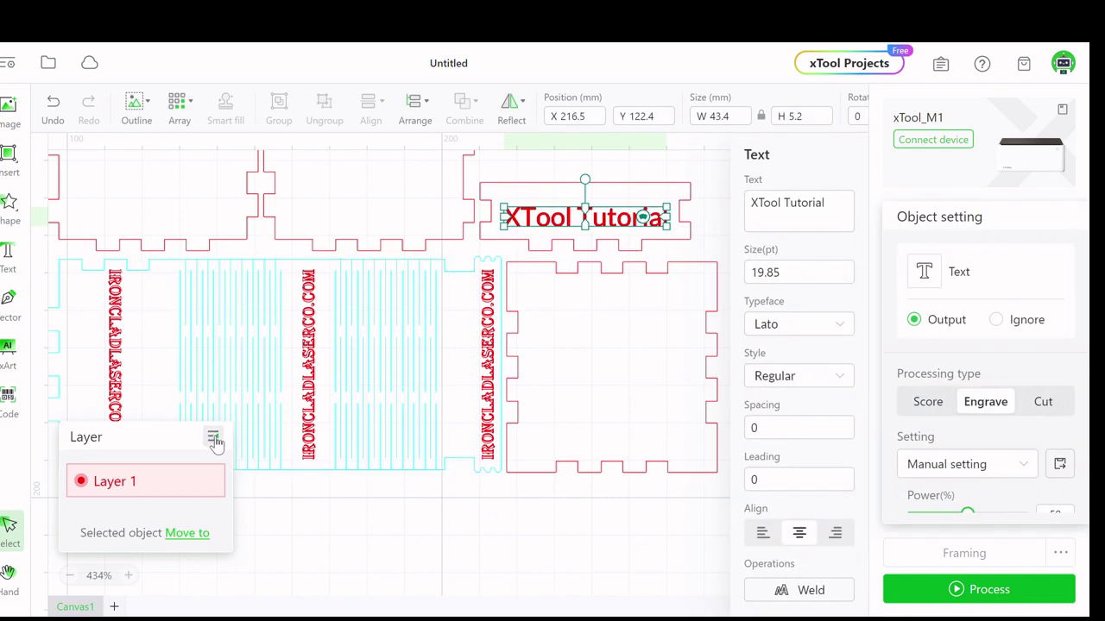
left_click(199, 535)
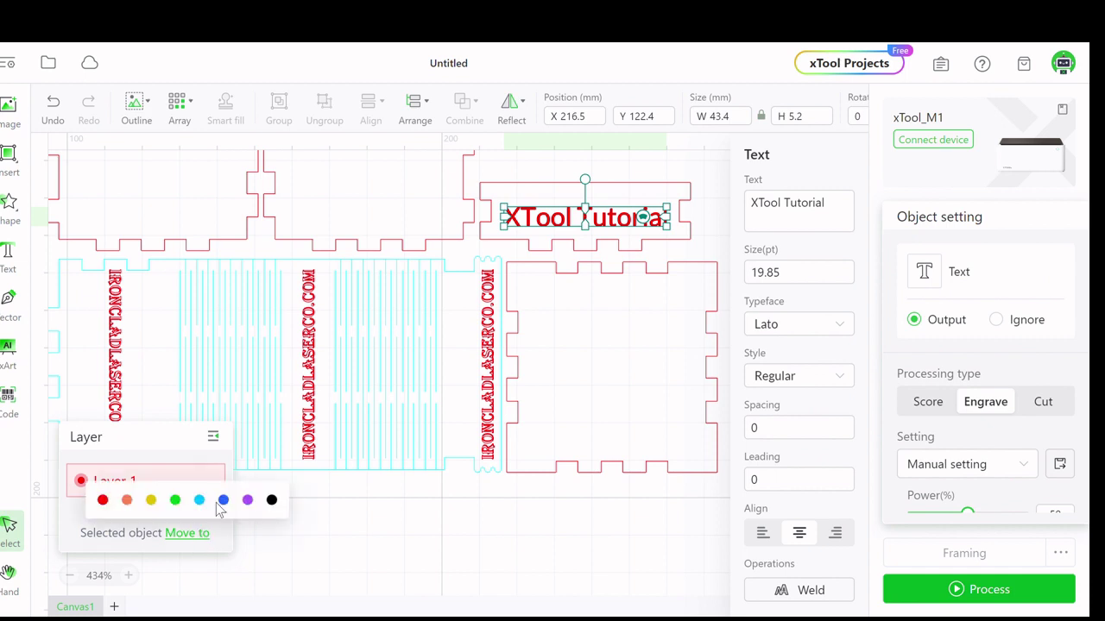
left_click(228, 502)
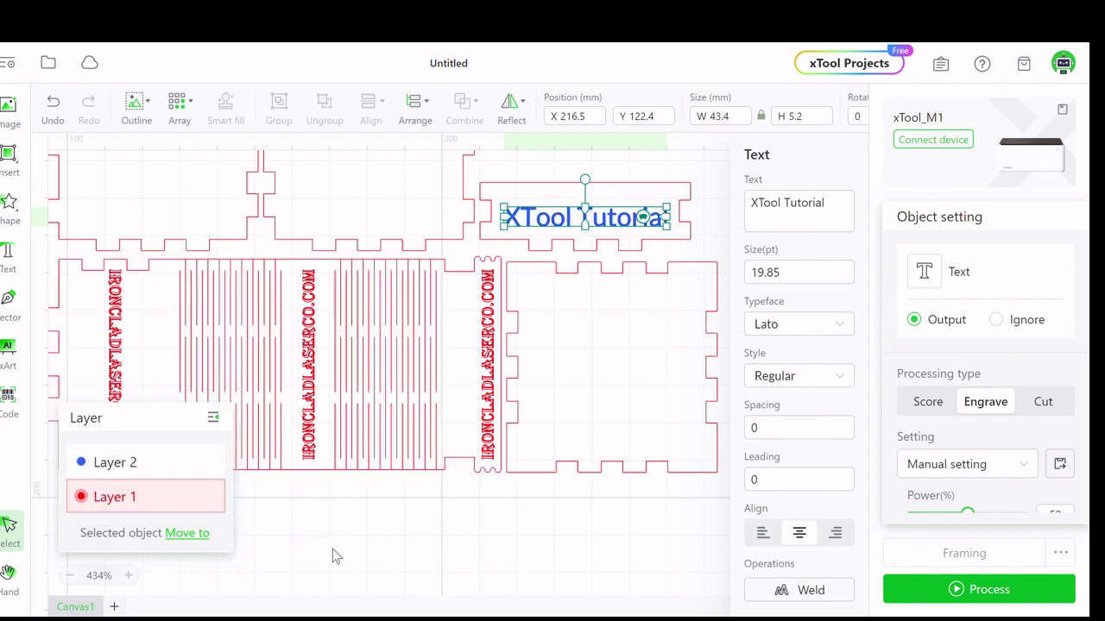
left_click(466, 384)
Move all three "IronCladLaserCo.com" texts together to a light-blue layer and collapse the layer list.
left_click(489, 370)
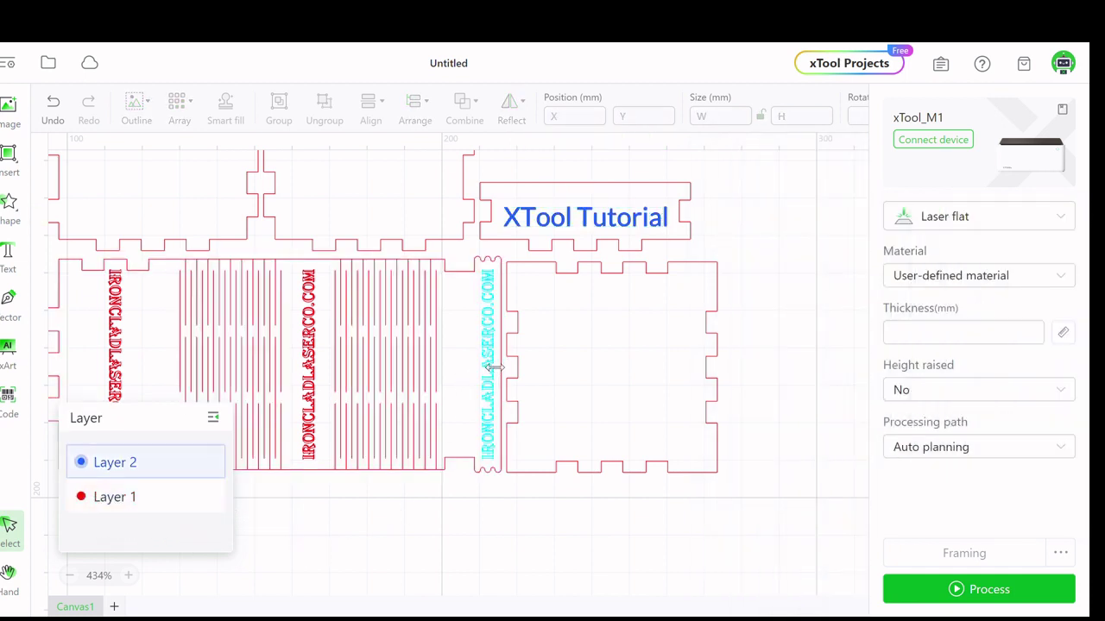
left_click(490, 367)
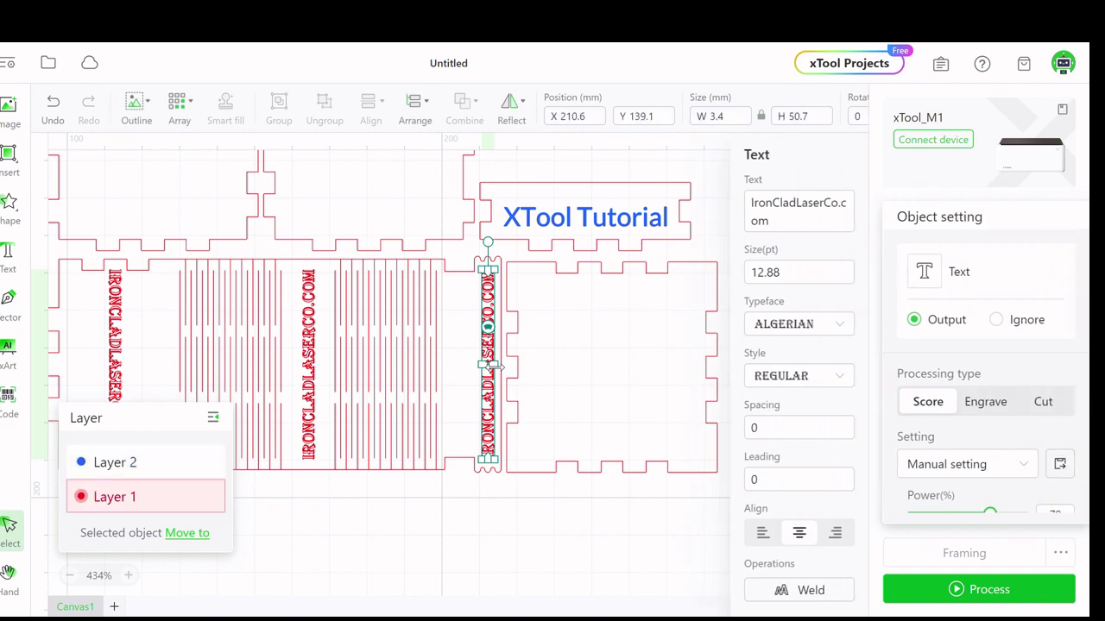
left_click(309, 386, "shift")
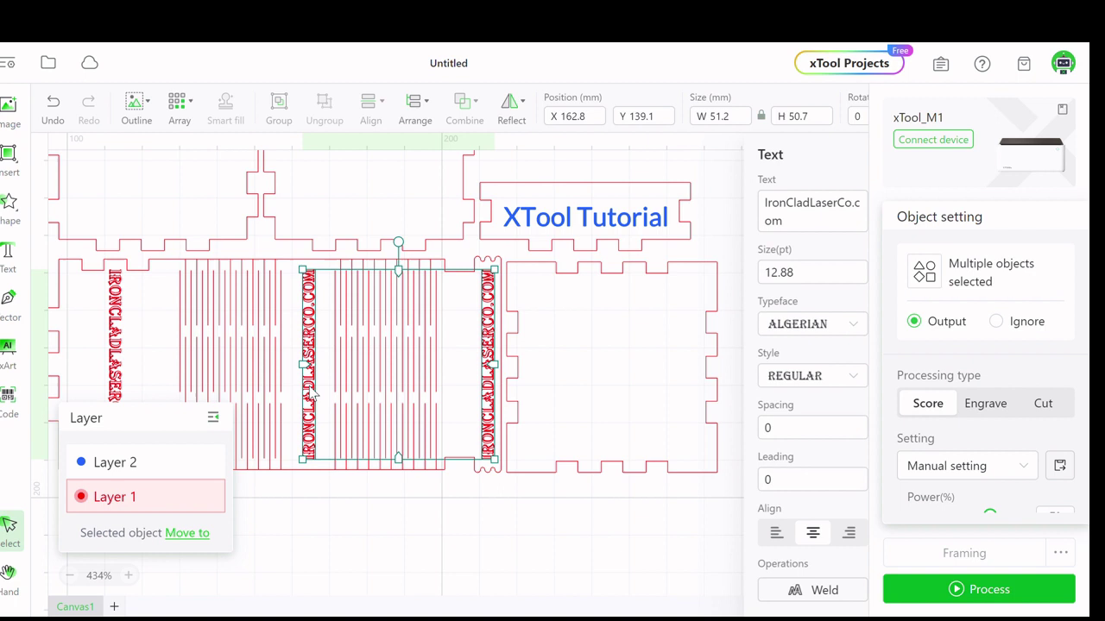
left_click(116, 356, "shift")
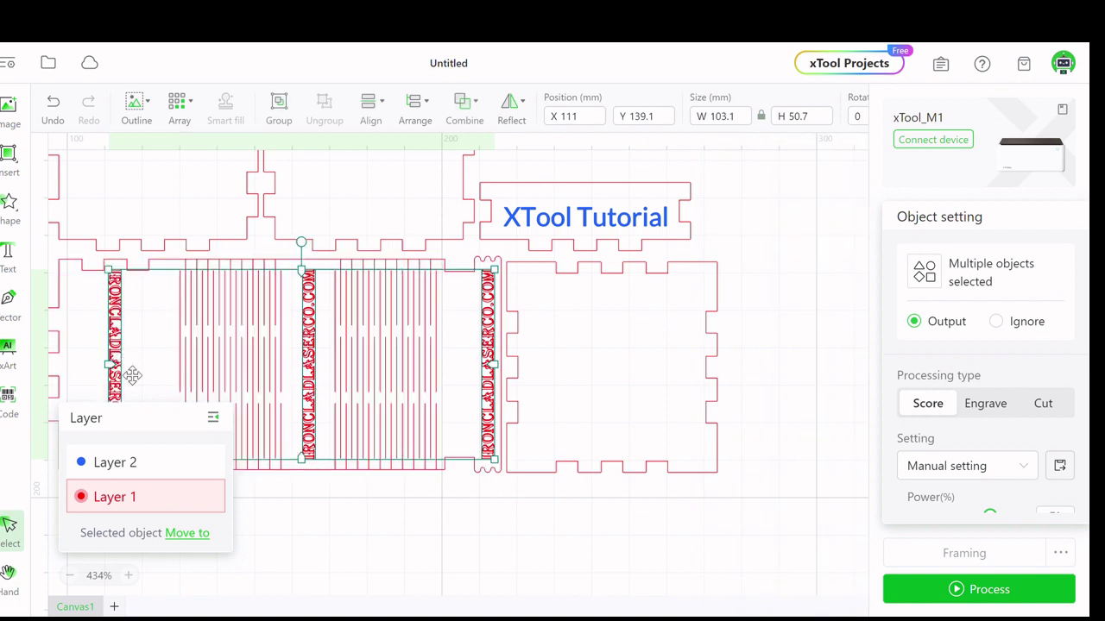
mouse_move(207, 537)
left_click(200, 501)
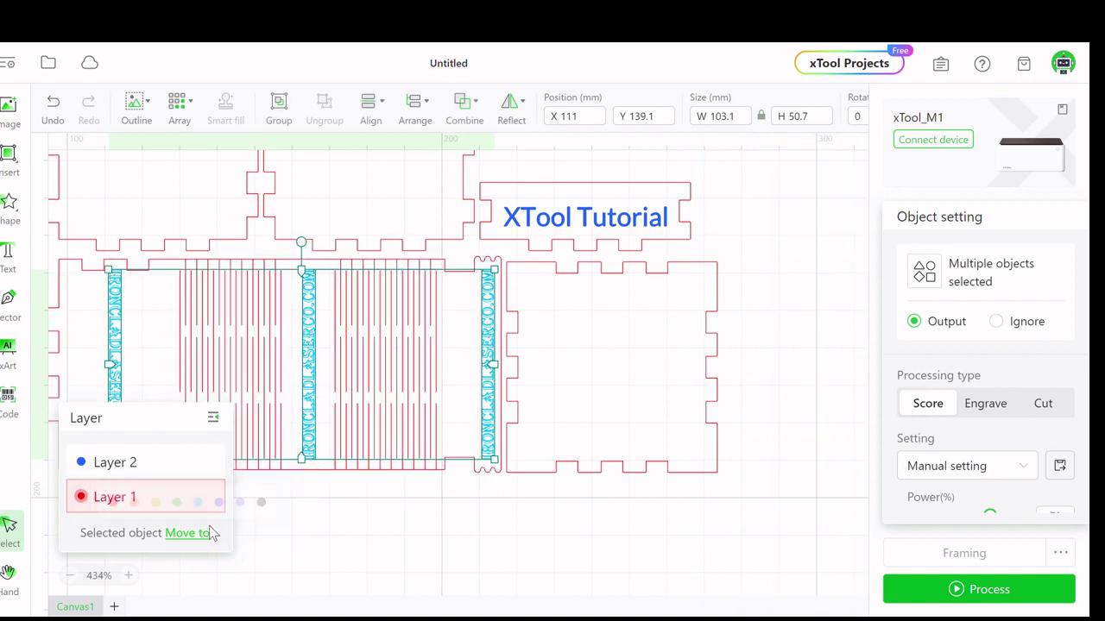
left_click(278, 537)
left_click(214, 385)
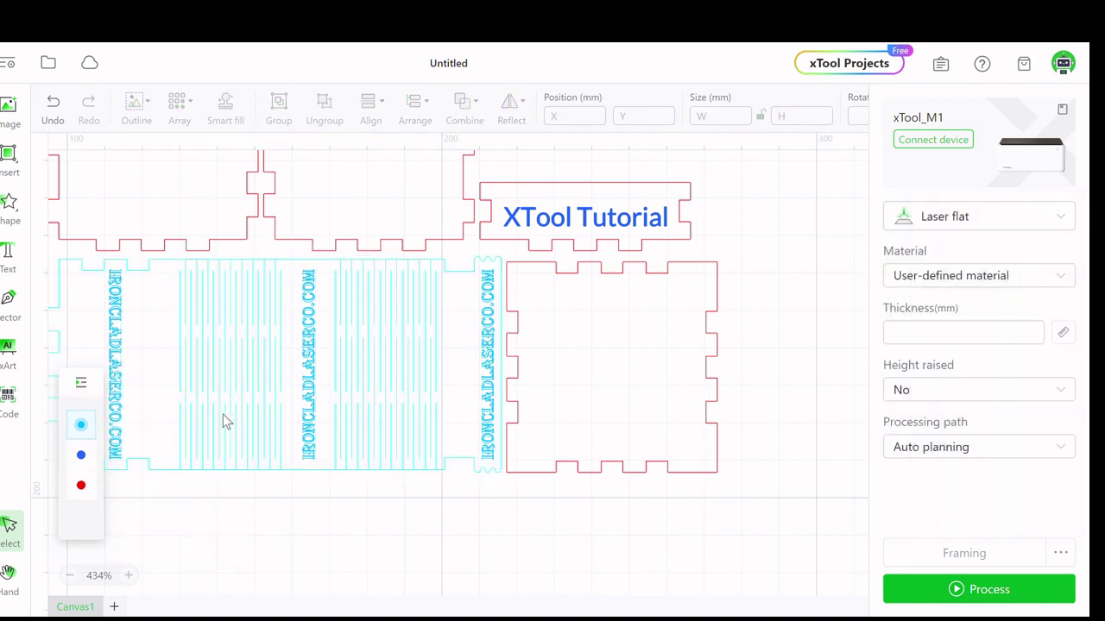
Look through the file and image-import options and the shape library, examining the designs in its Pattern category.
scroll(769, 491, "up", 3)
scroll(765, 490, "down", 1)
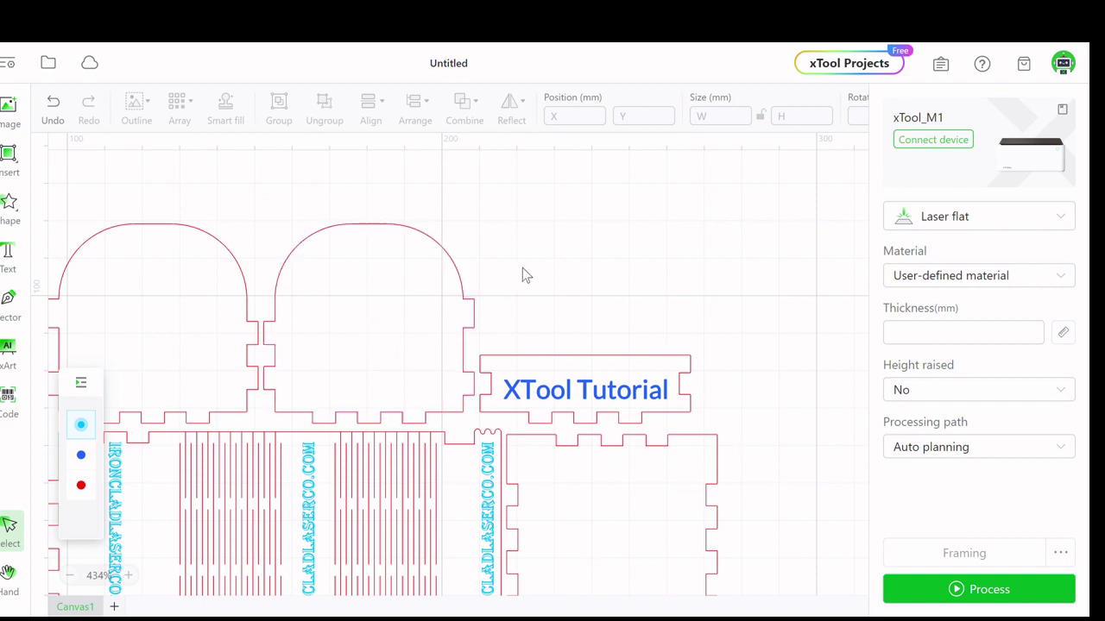
left_click(50, 65)
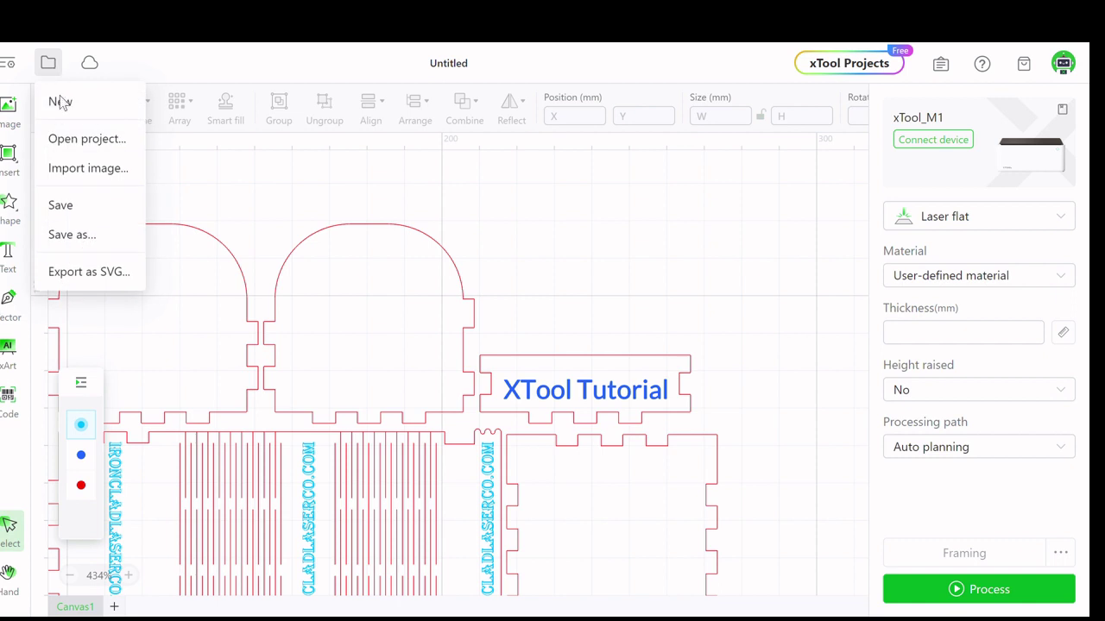
left_click(72, 168)
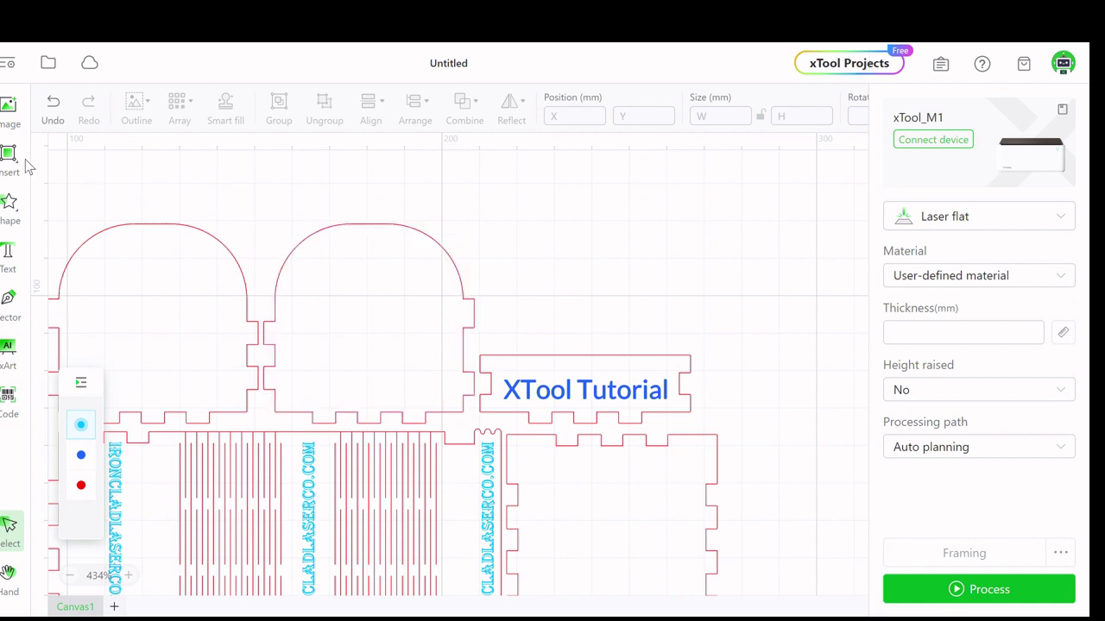
left_click(17, 207)
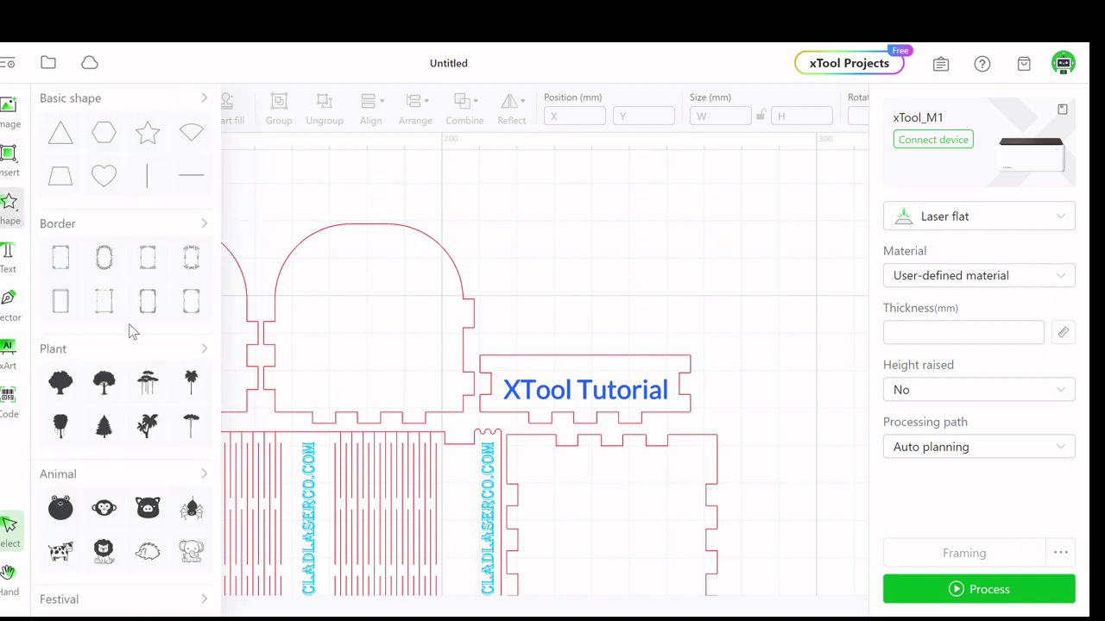
scroll(136, 336, "down", 2)
scroll(156, 410, "down", 3)
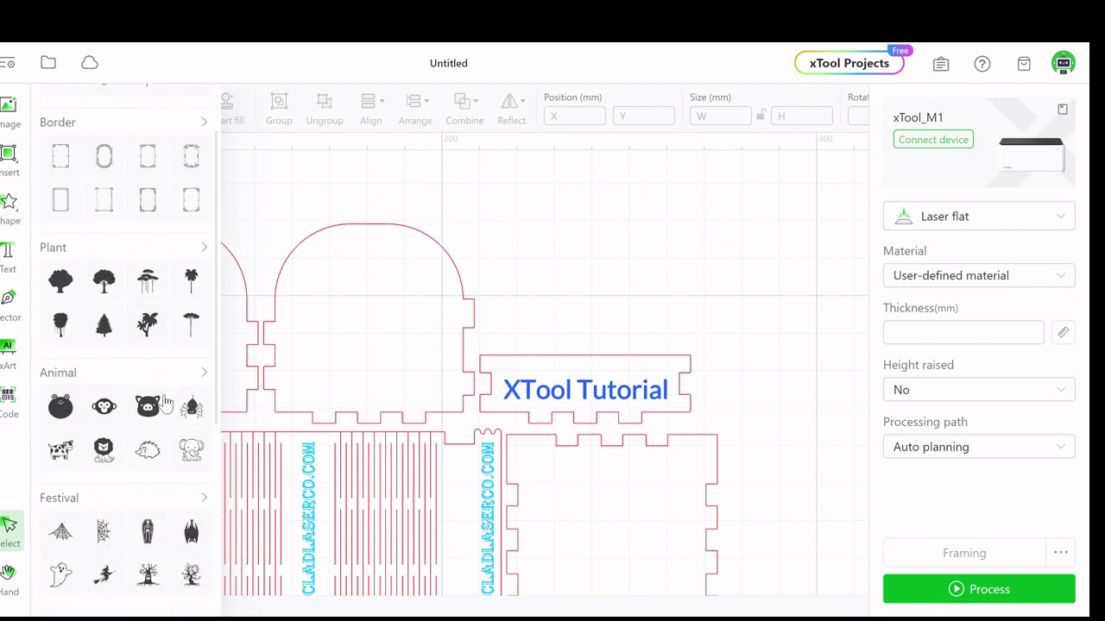
scroll(158, 420, "down", 5)
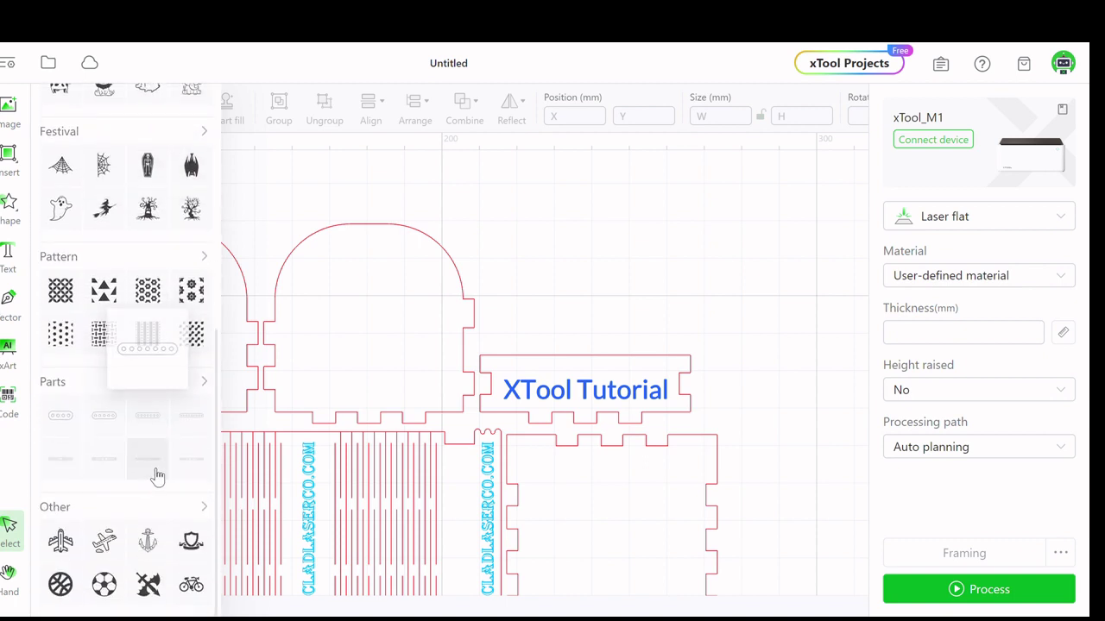
scroll(153, 469, "up", 1)
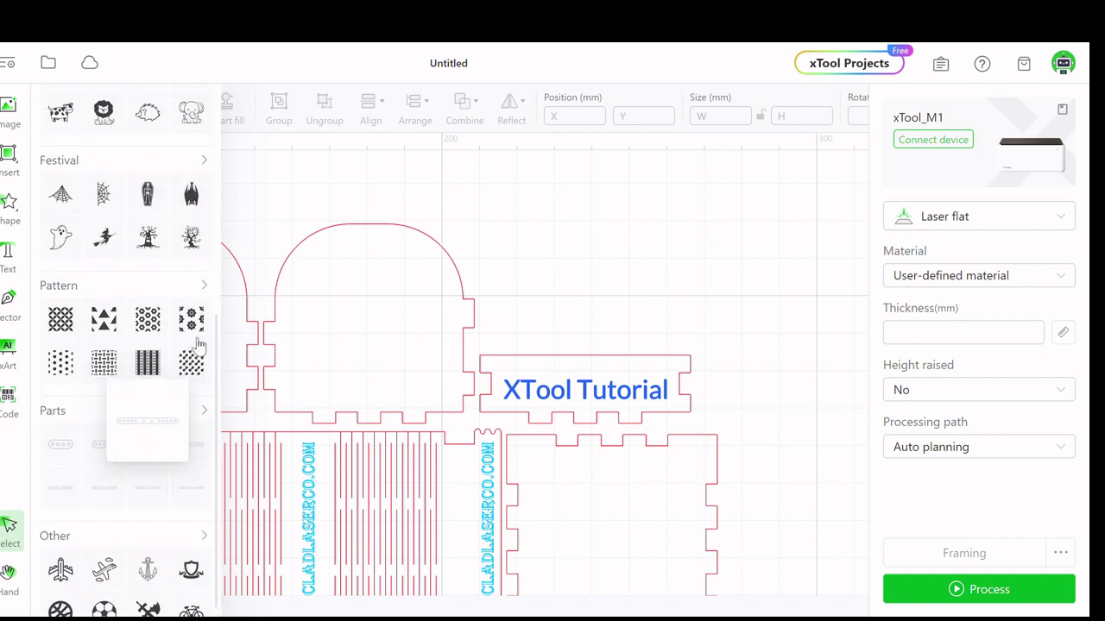
left_click(204, 286)
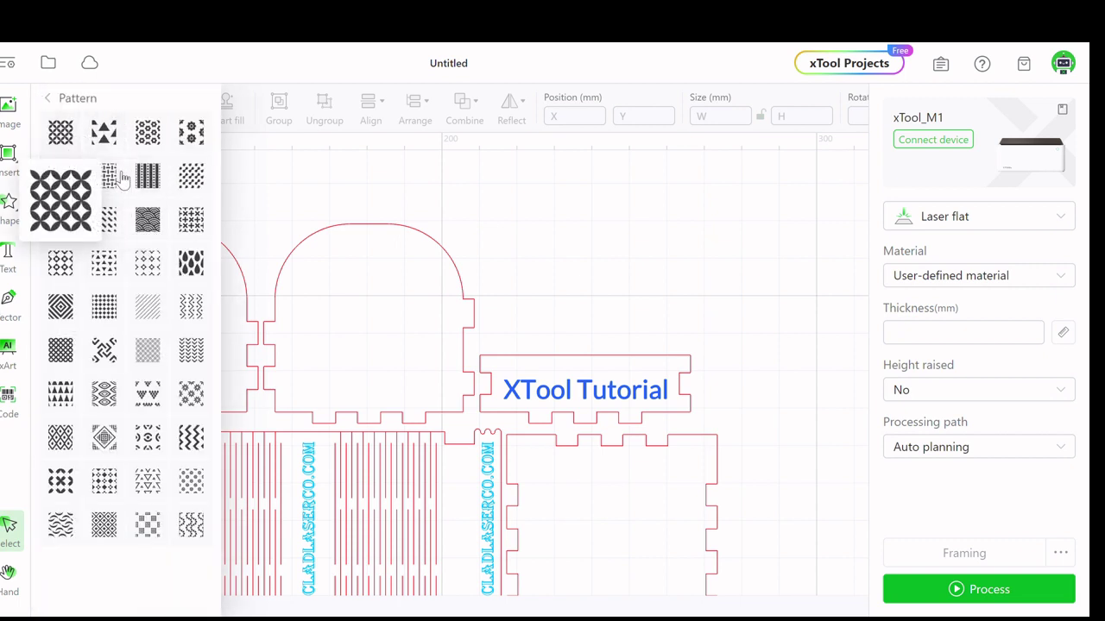
mouse_move(160, 223)
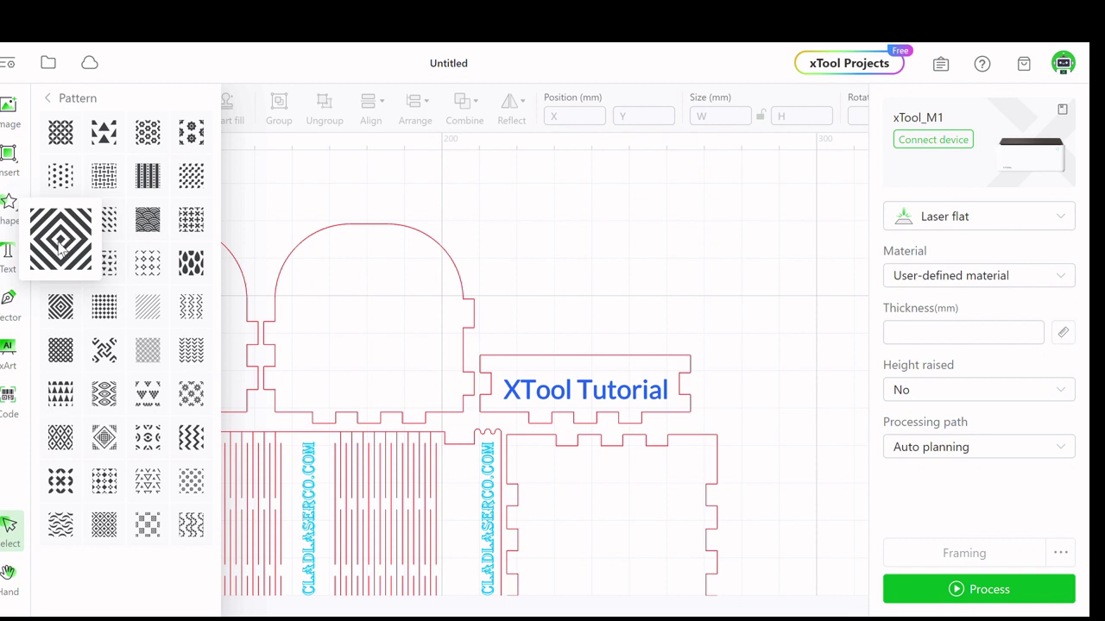
left_click(292, 209)
Insert the concentric-diamond design from the Pattern shapes beside the box parts and delete the duplicate copy.
scroll(271, 250, "down", 5)
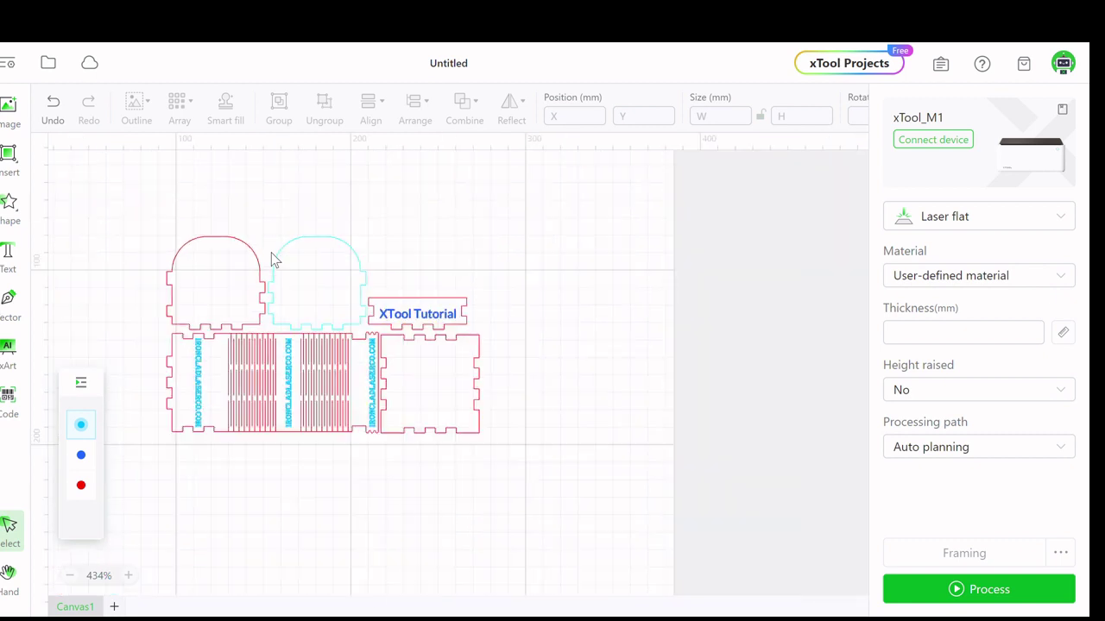
scroll(275, 261, "down", 2)
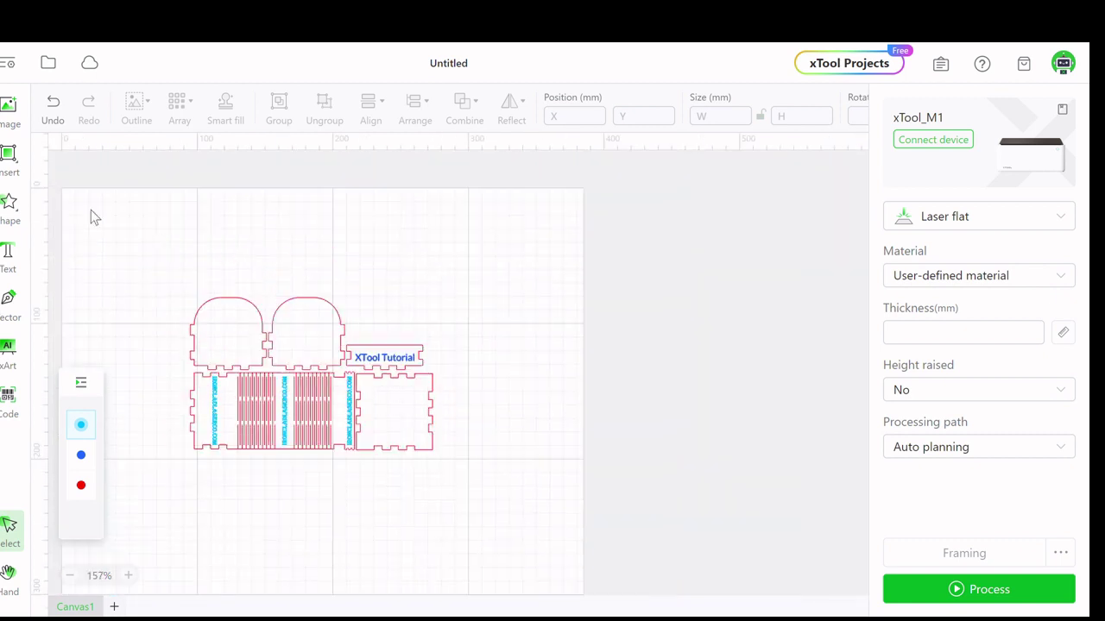
left_click(9, 226)
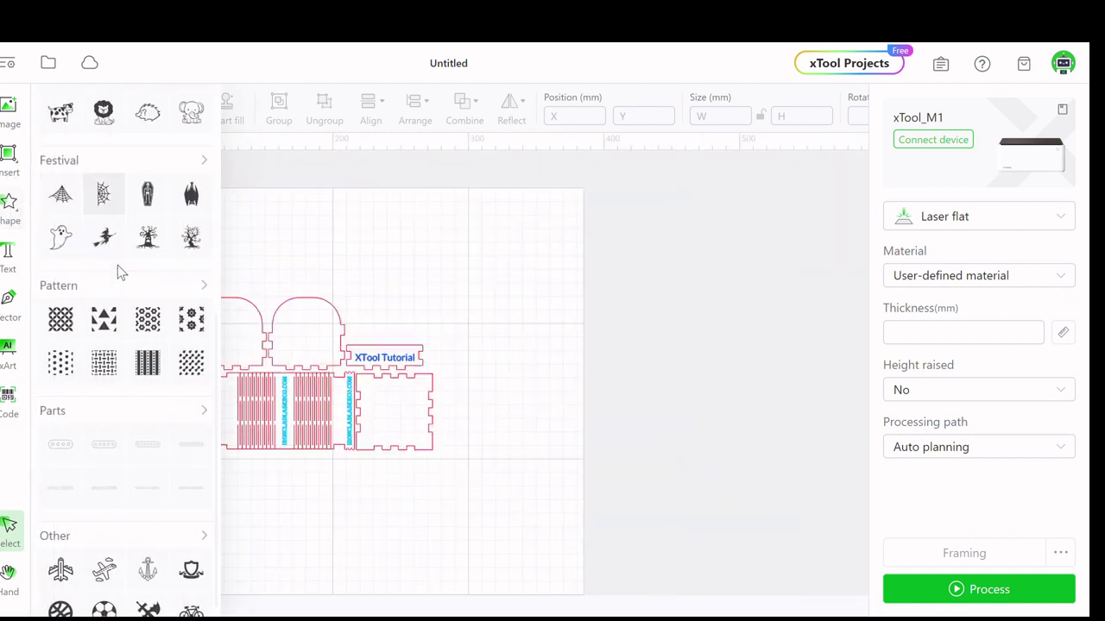
left_click(204, 285)
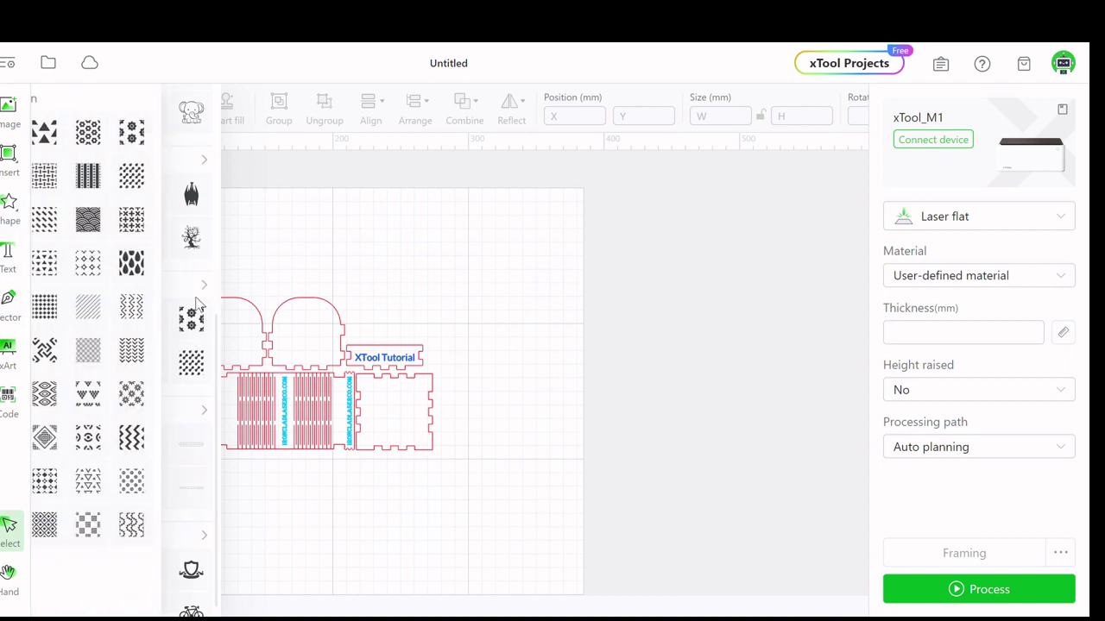
mouse_move(67, 317)
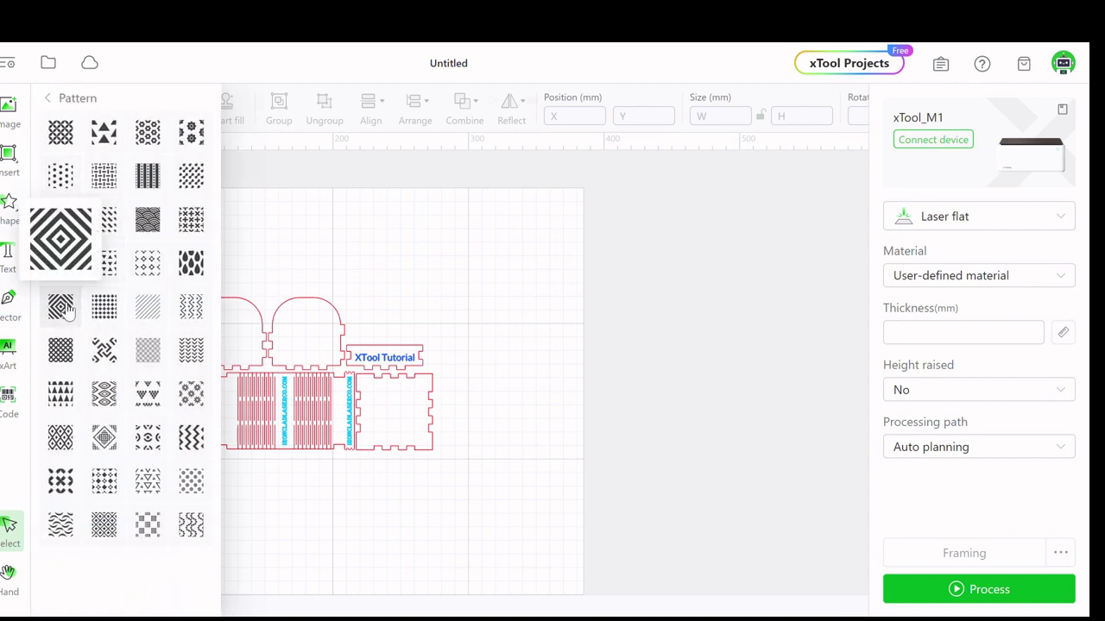
left_click(65, 268)
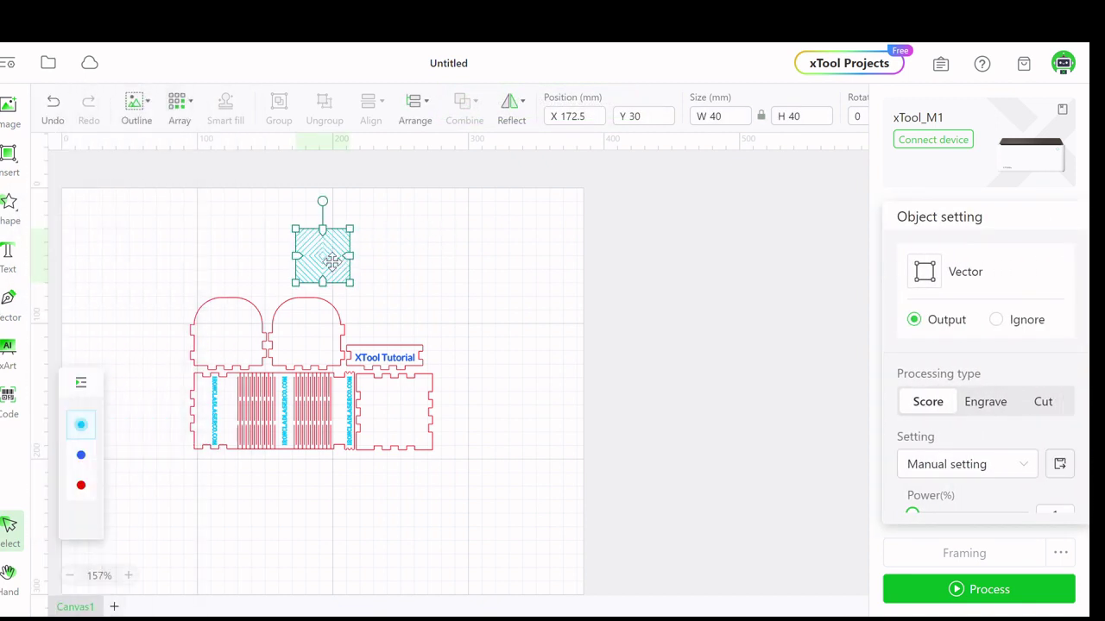
left_click_drag(331, 269, 420, 277)
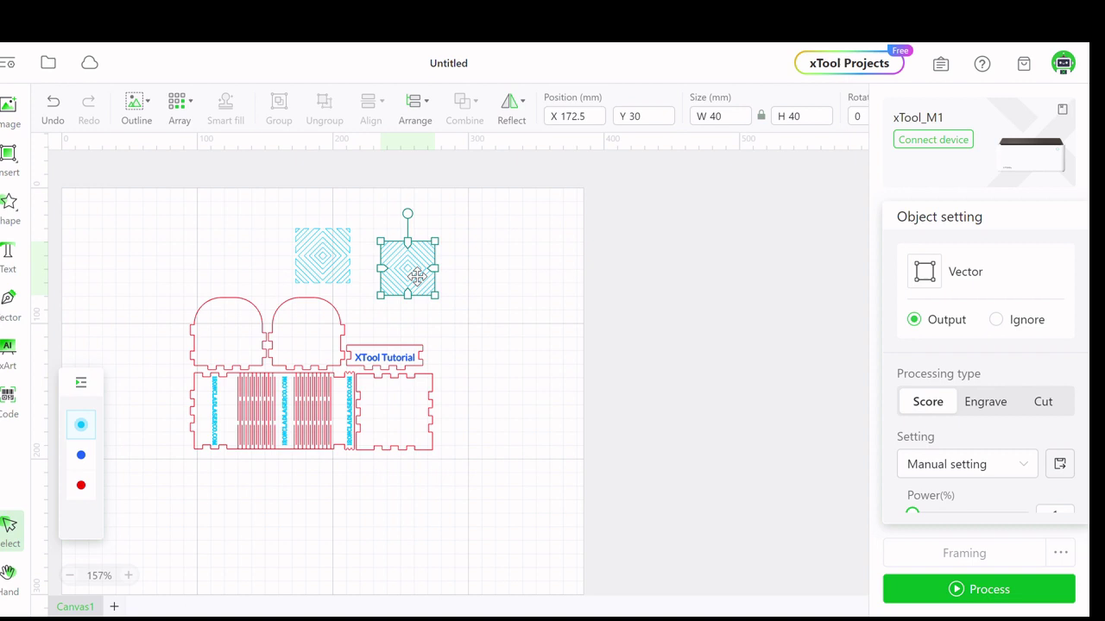
right_click(326, 266)
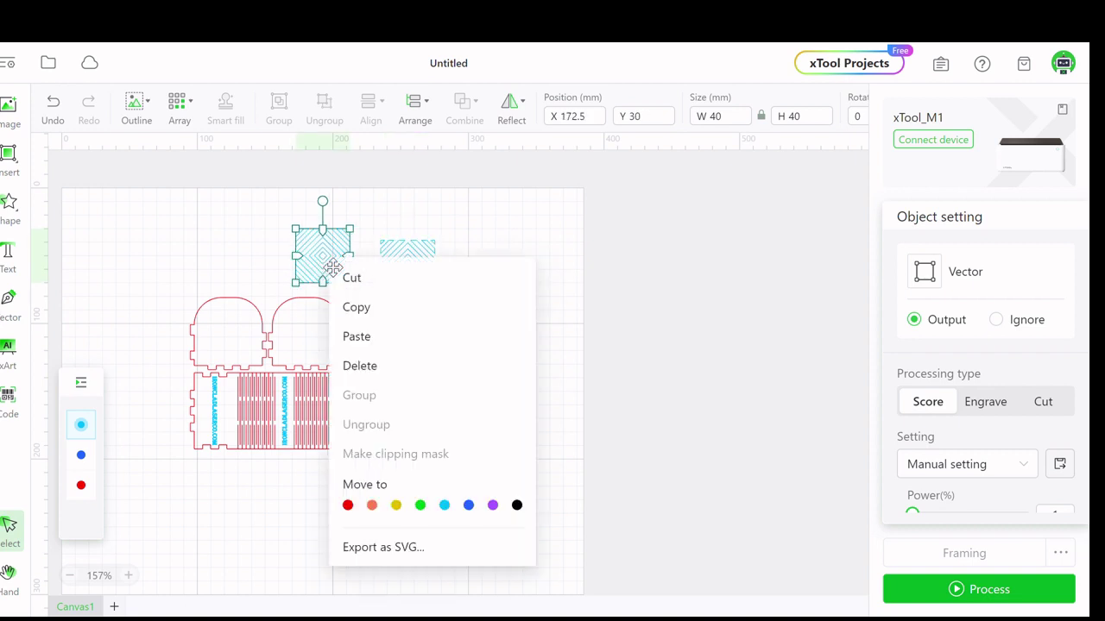
left_click(380, 366)
Place the diamond pattern on the right arched side panel at about X 161.1, Y 88.8 mm and clear the selection.
left_click_drag(393, 285, 257, 369)
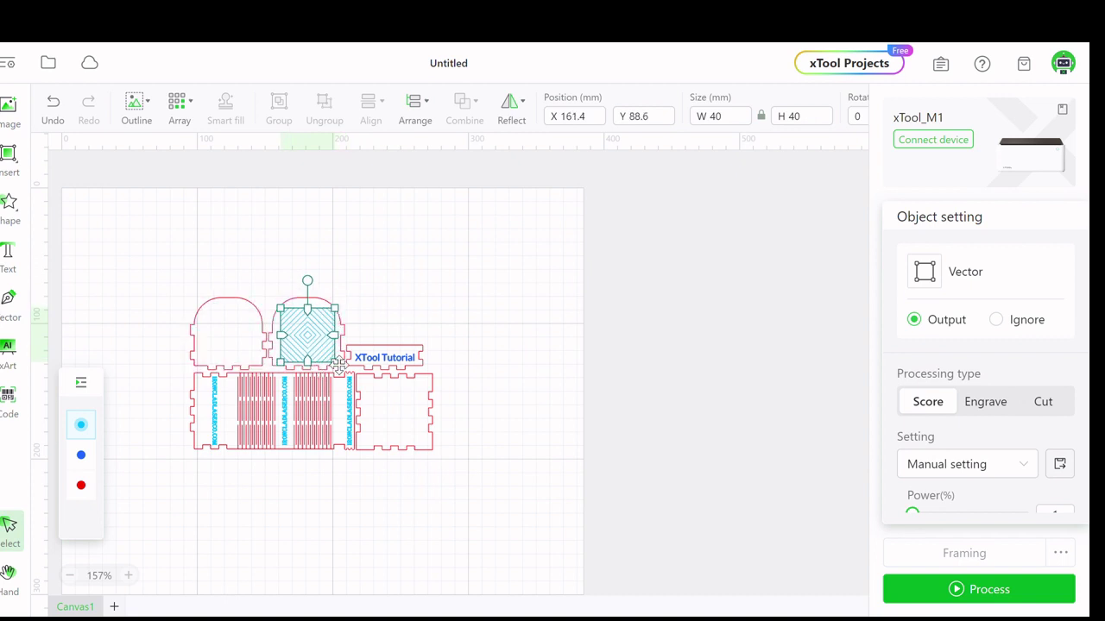
scroll(339, 366, "up", 5)
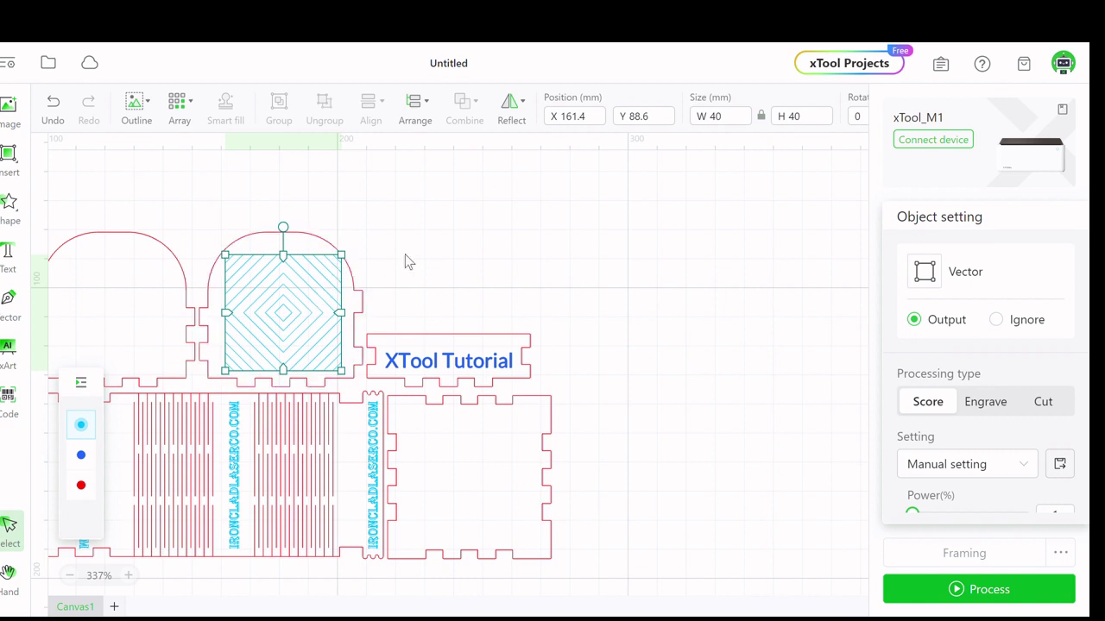
key("Left")
key("Left")
key("Left")
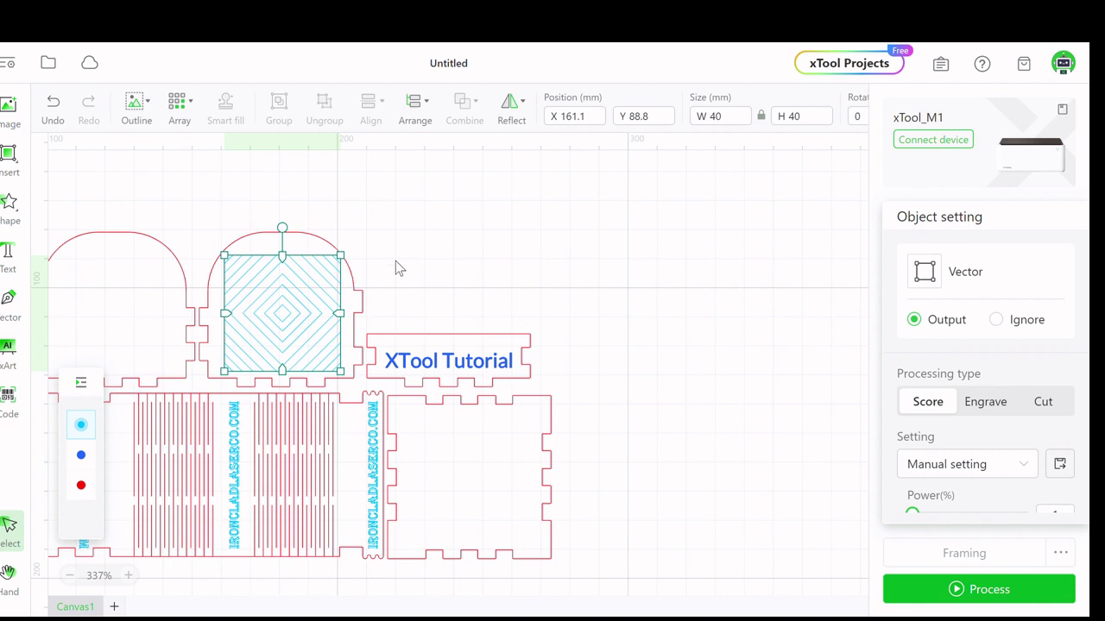
left_click(396, 268)
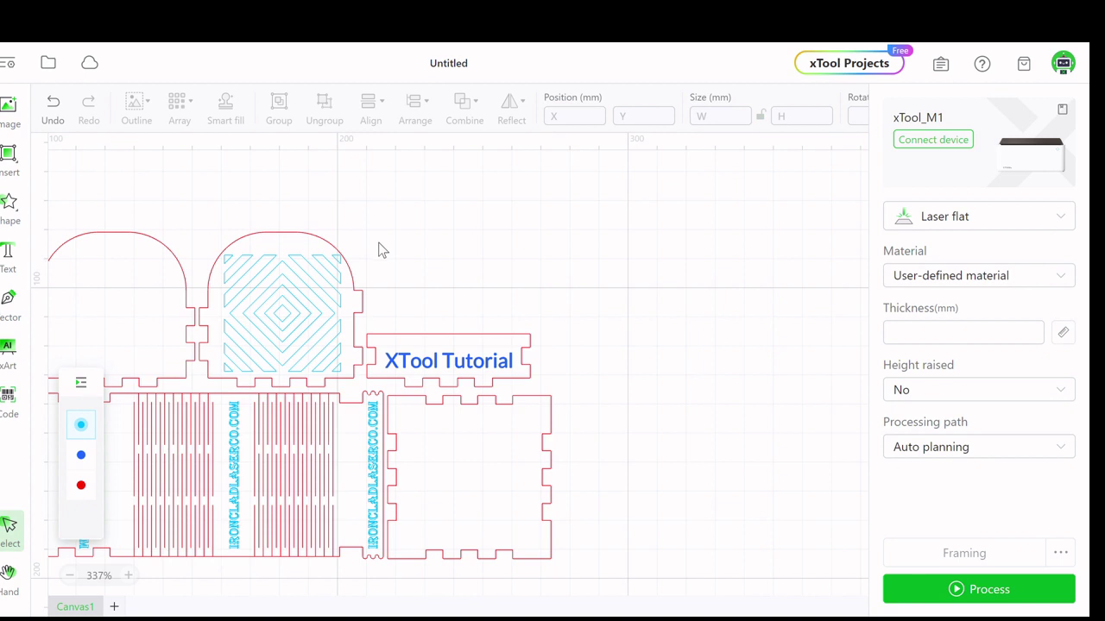
Compare Engrave with Score for the diamond pattern on the arched side panel, keep Score and set its power to 70%.
left_click(304, 321)
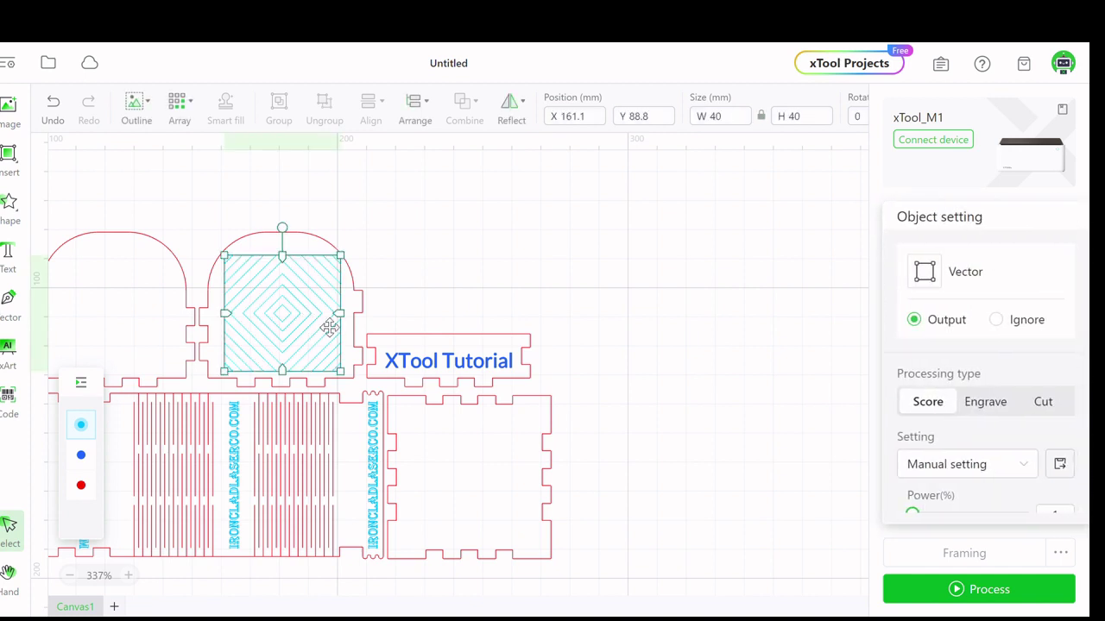
left_click(992, 405)
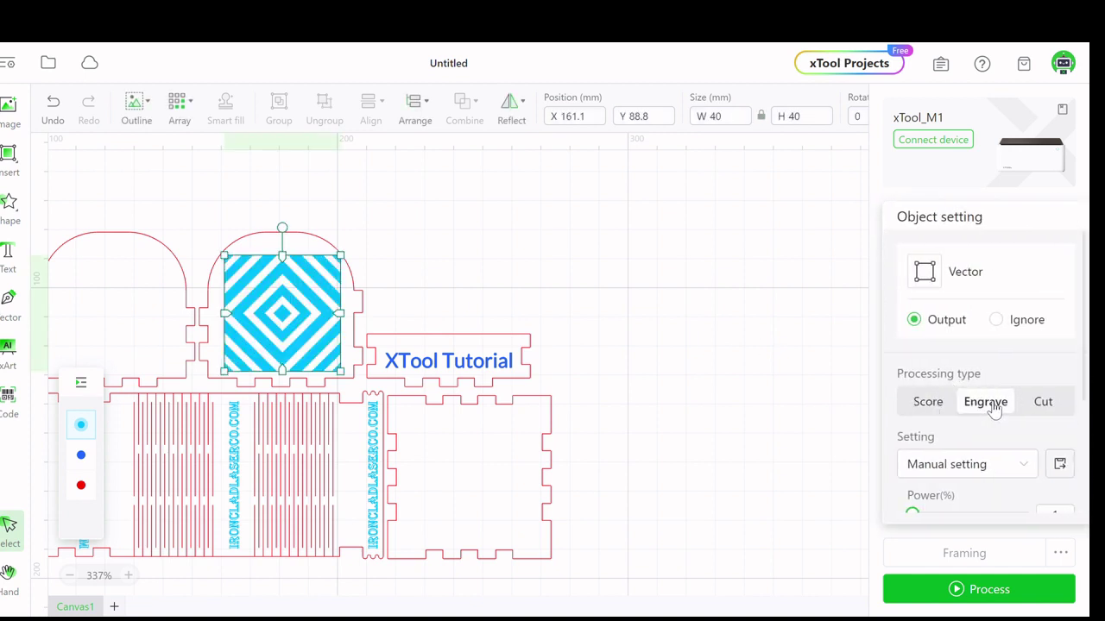
left_click(947, 405)
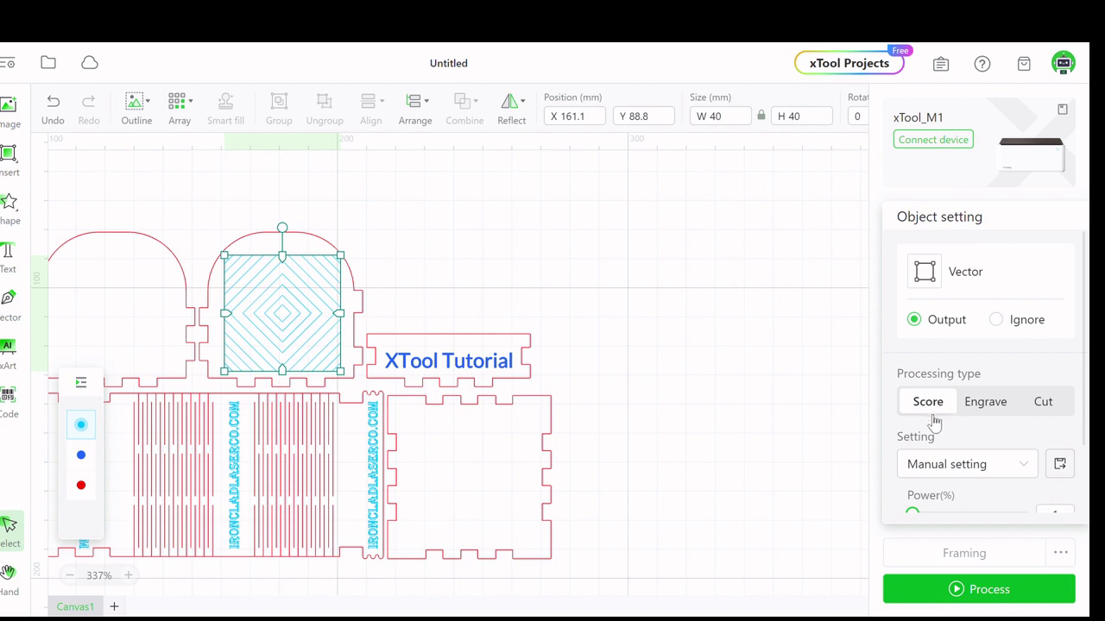
scroll(1004, 434, "down", 2)
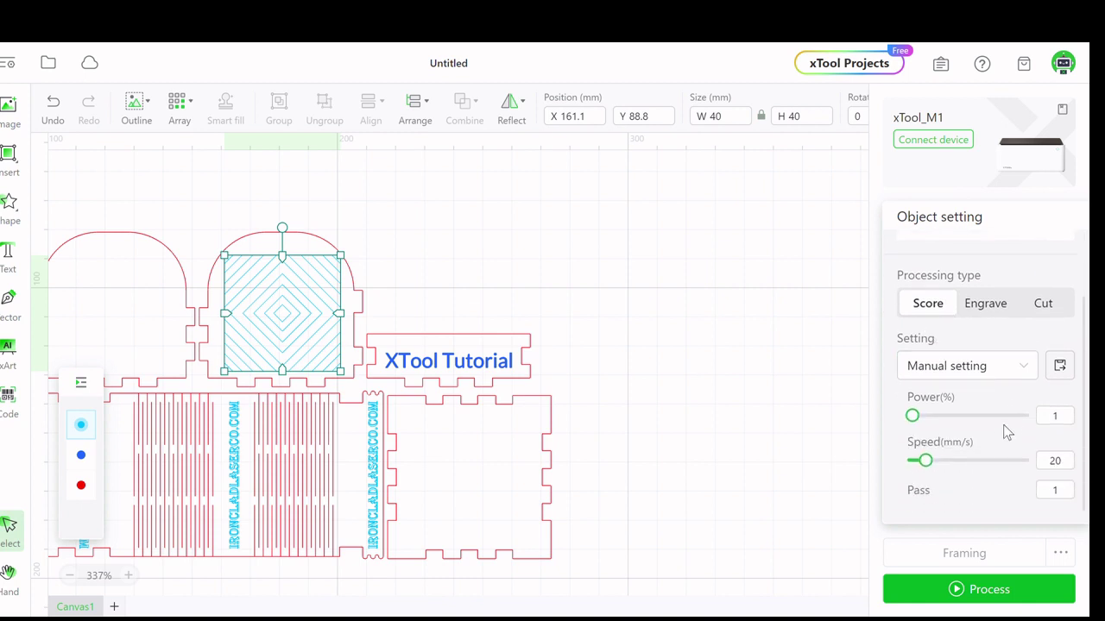
mouse_move(919, 422)
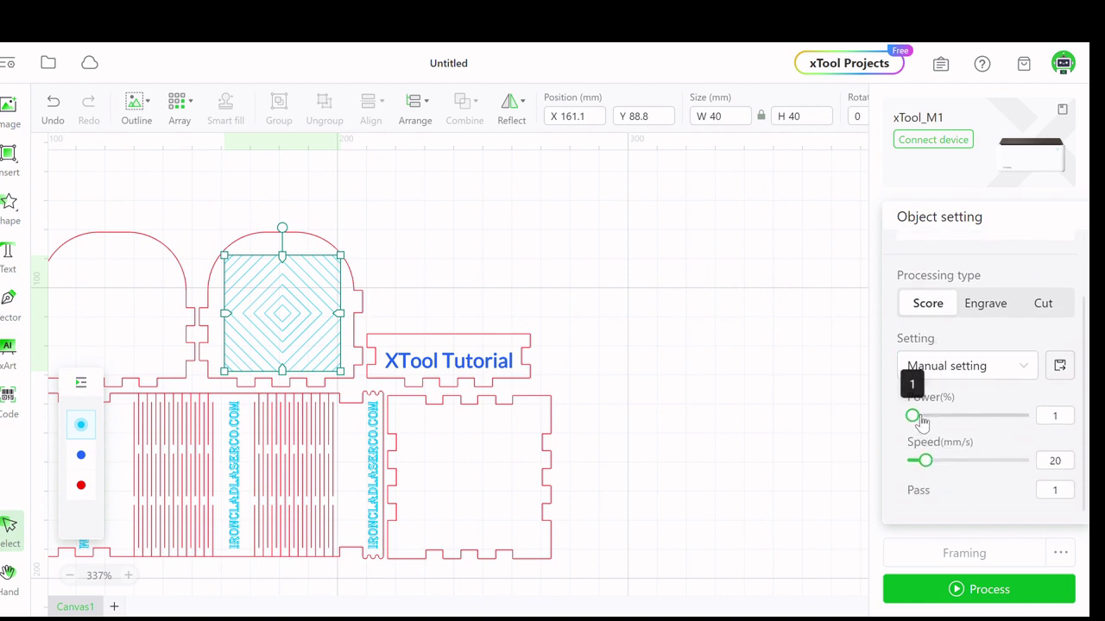
left_click_drag(922, 420, 1005, 418)
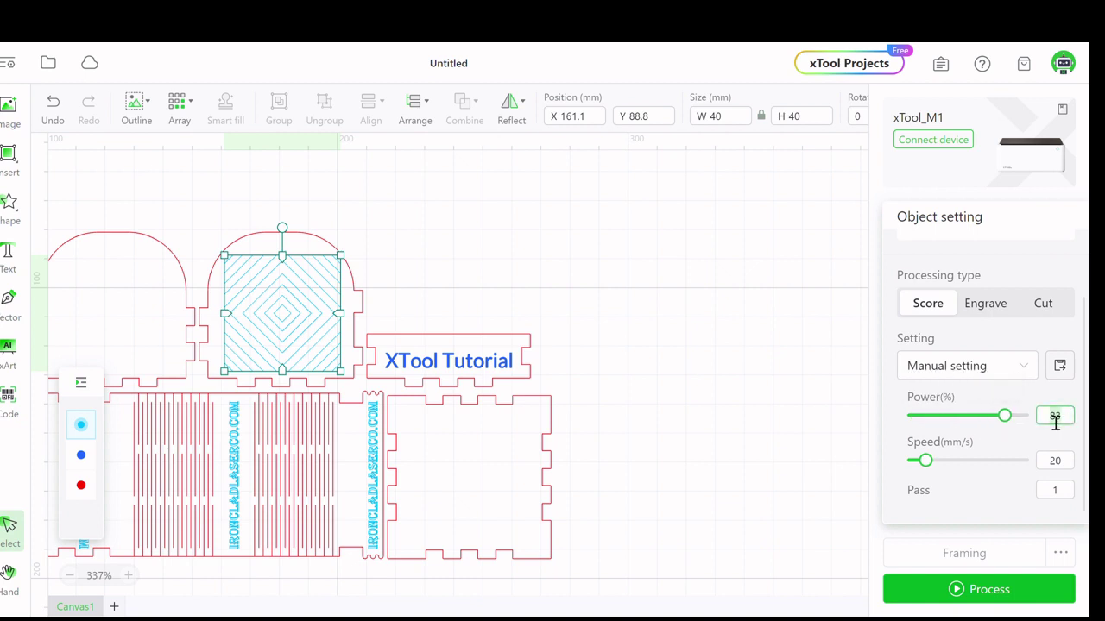
type("70")
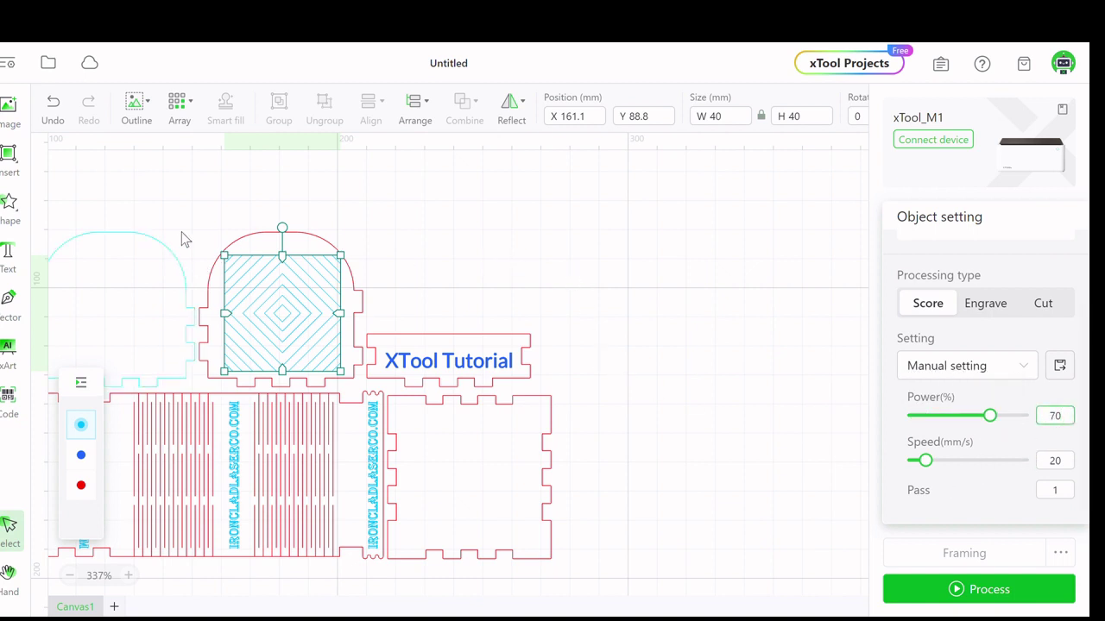
left_click(121, 285)
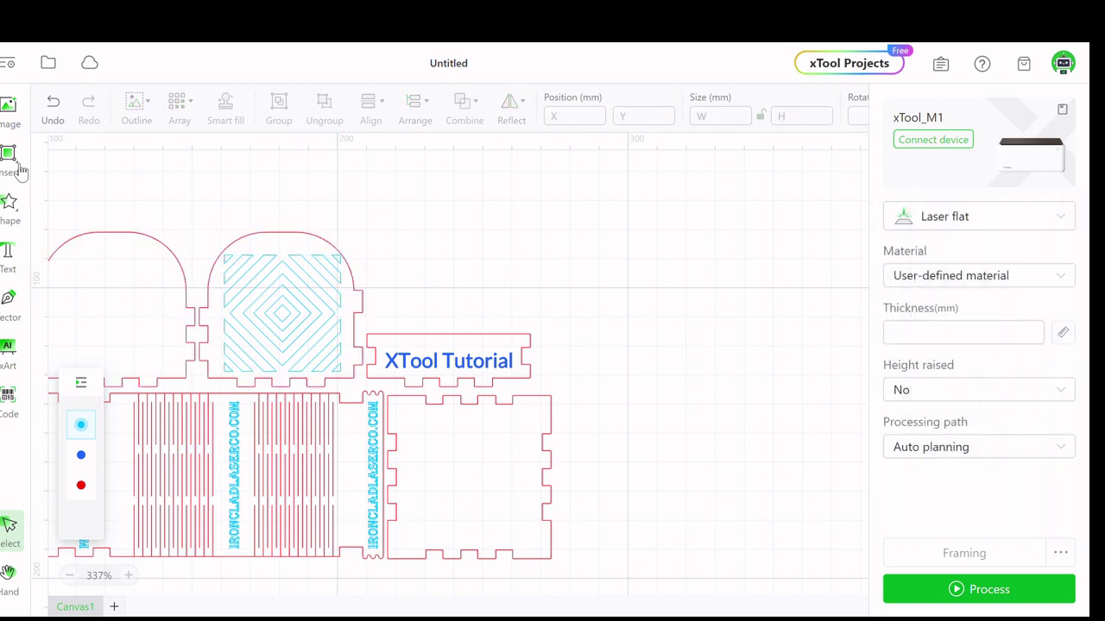
Look through the shape library's categories, including the designs under Other, for a decoration for the second arched panel.
left_click(9, 207)
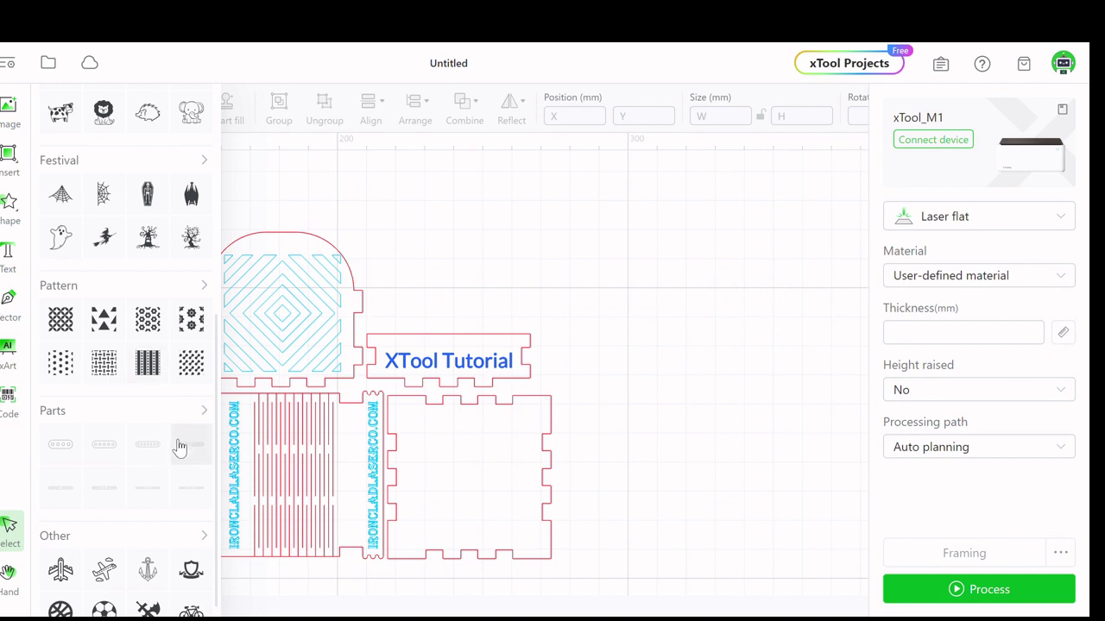
scroll(181, 447, "down", 1)
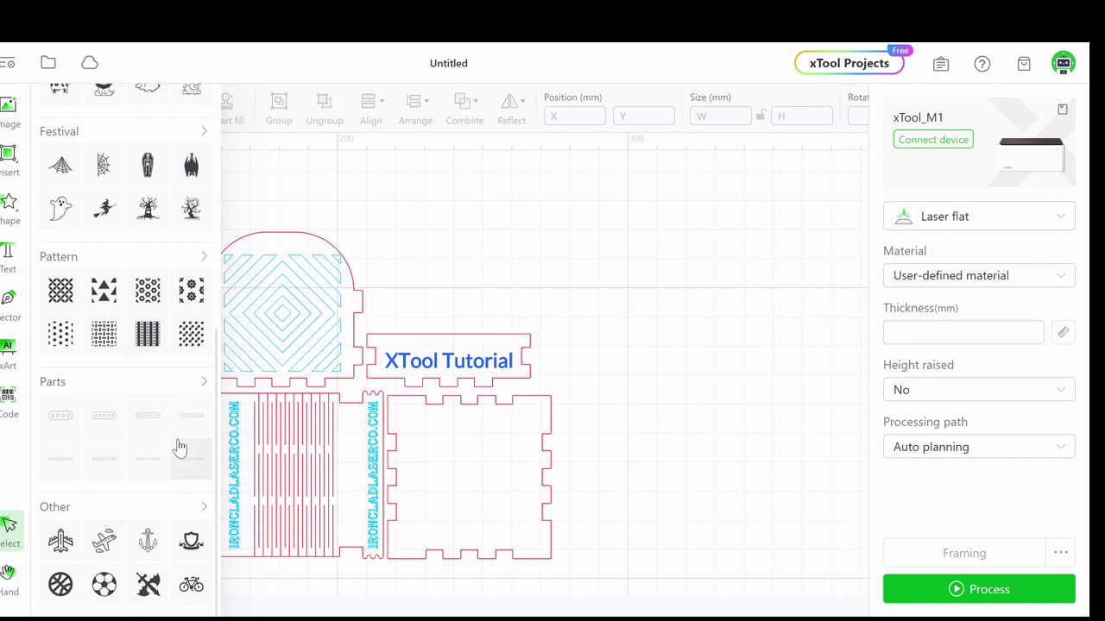
left_click(204, 510)
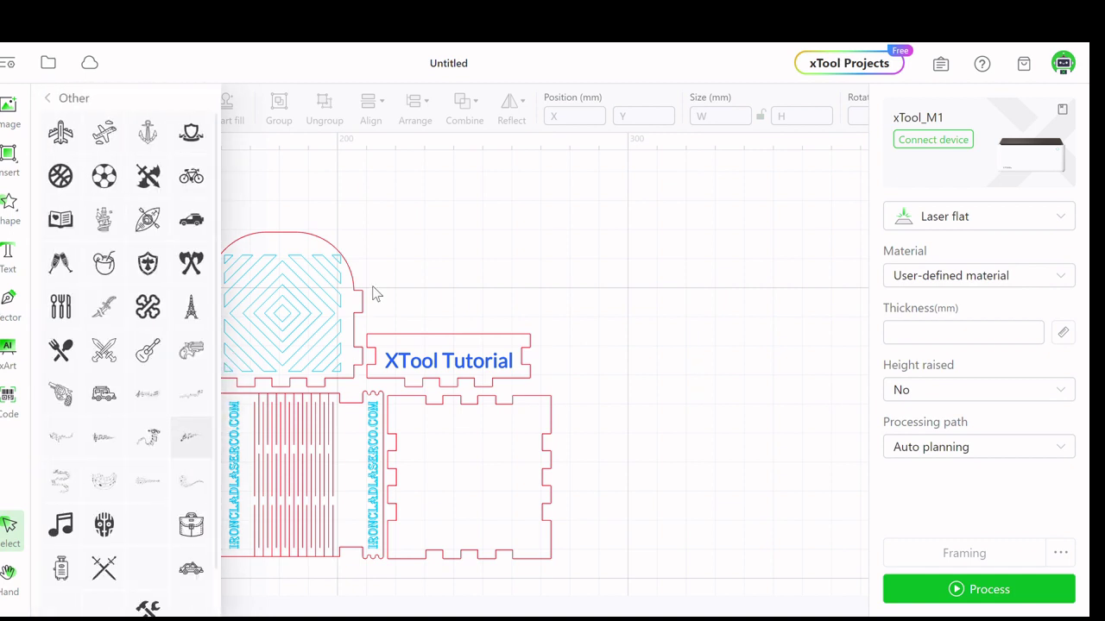
left_click(495, 233)
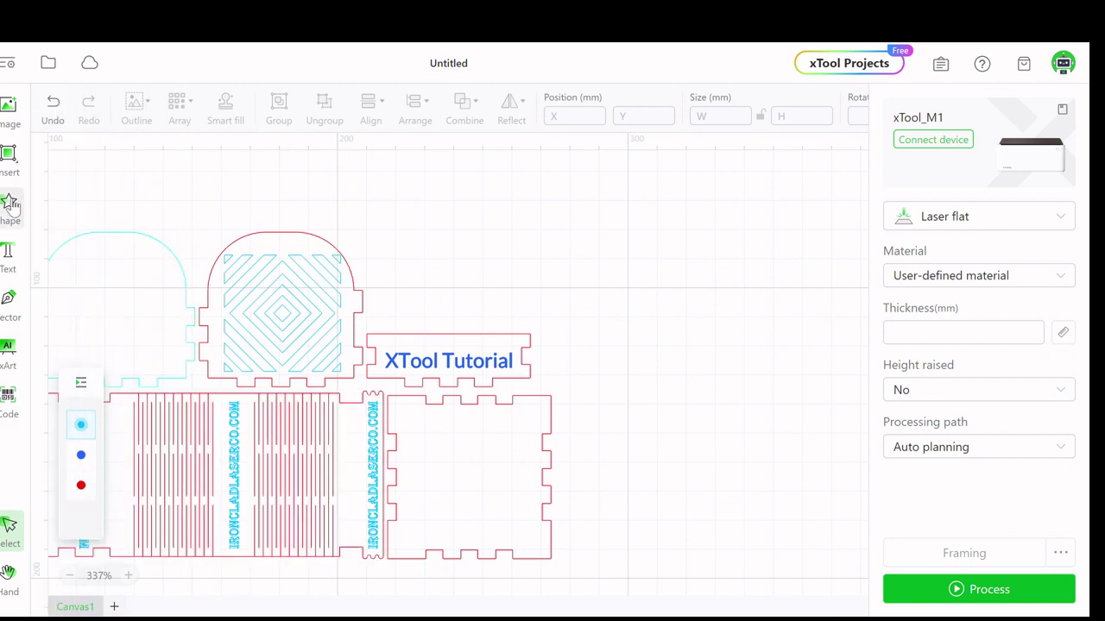
left_click(9, 215)
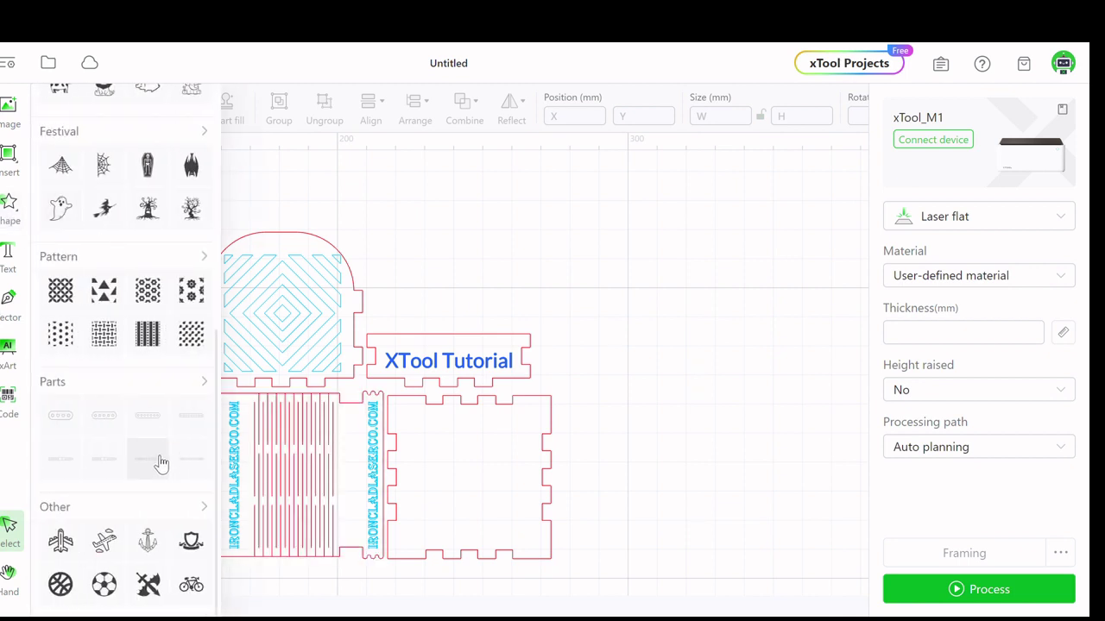
scroll(119, 396, "up", 3)
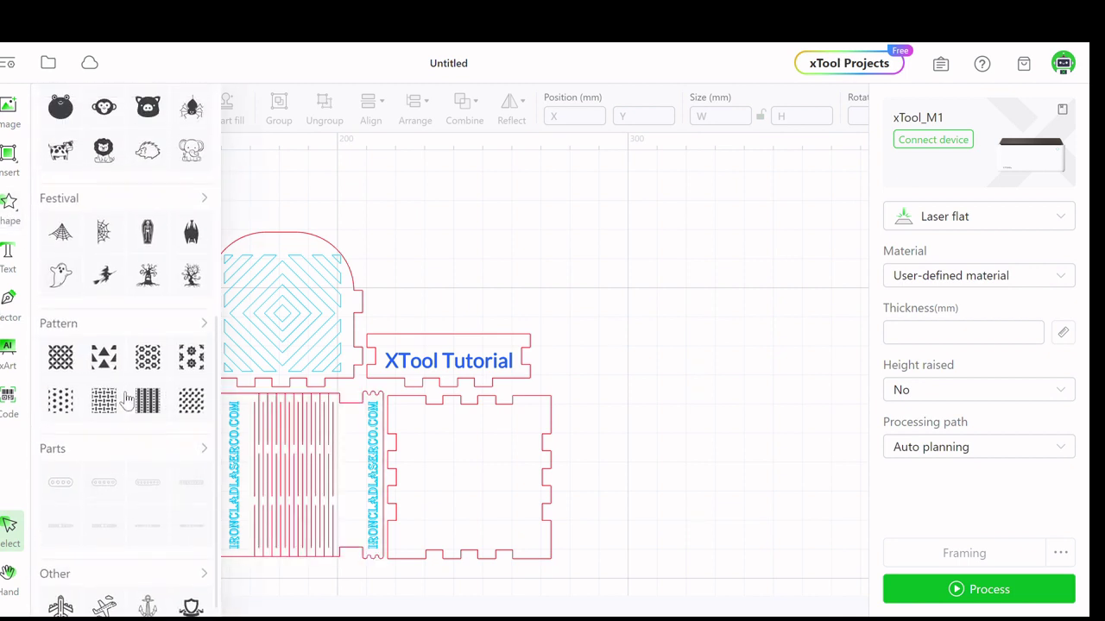
scroll(120, 397, "up", 3)
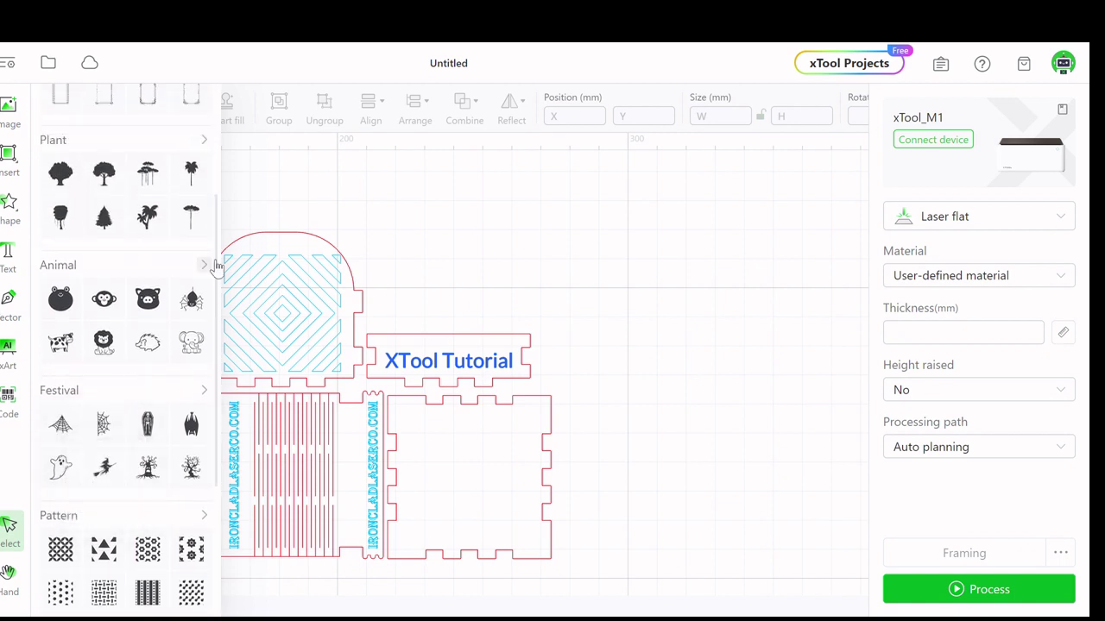
scroll(116, 313, "up", 3)
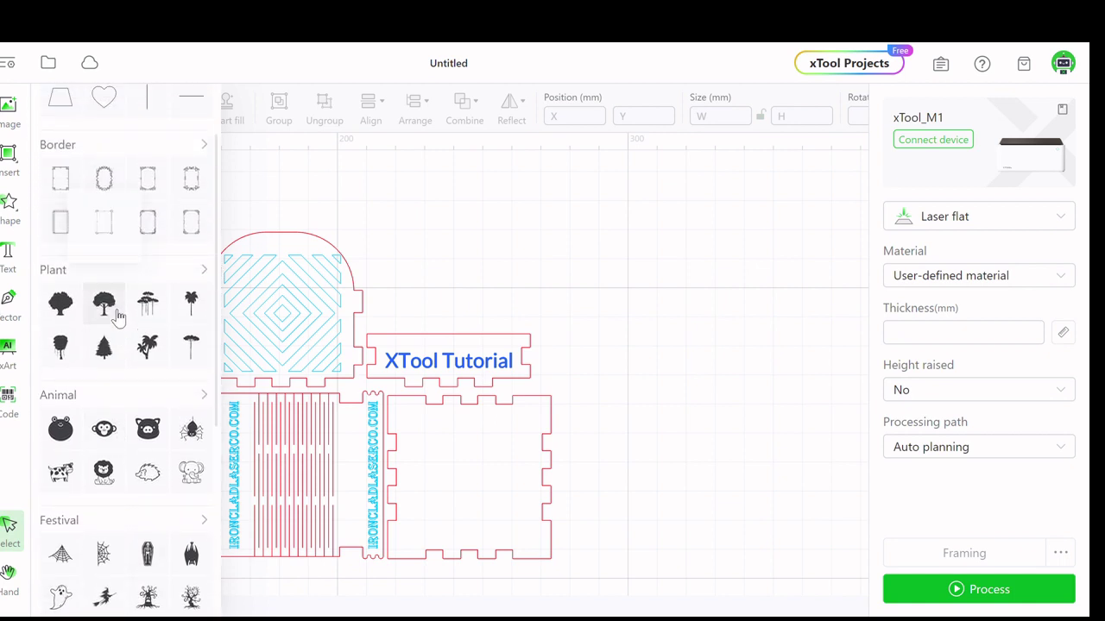
scroll(110, 346, "down", 2)
scroll(107, 379, "down", 7)
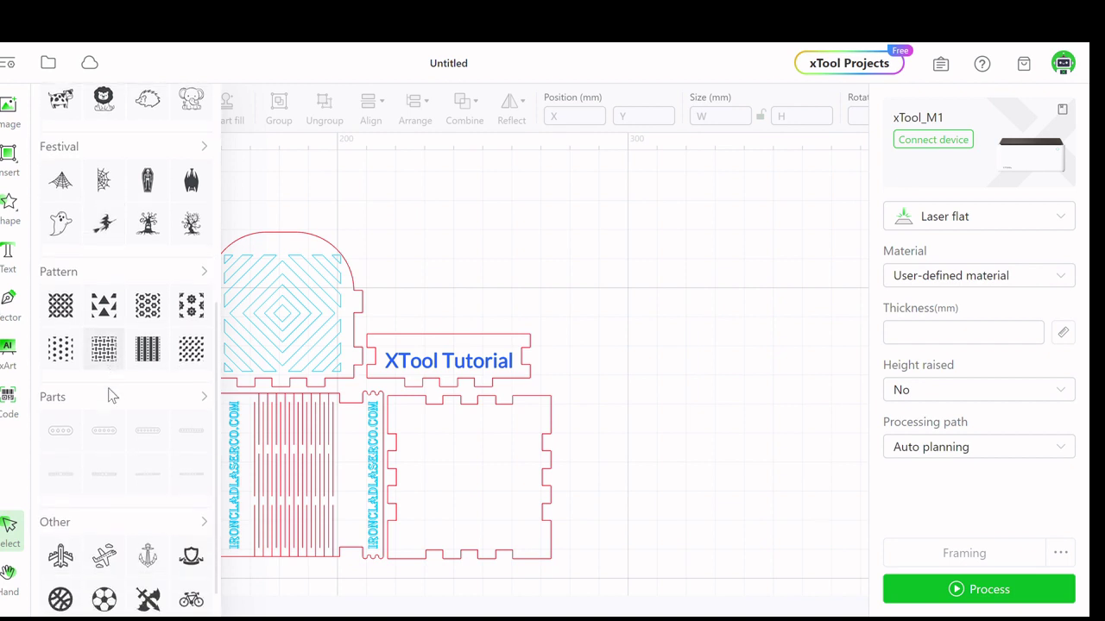
Insert the winding S-shaped music-staff design from the Other category of the shape library.
left_click(205, 510)
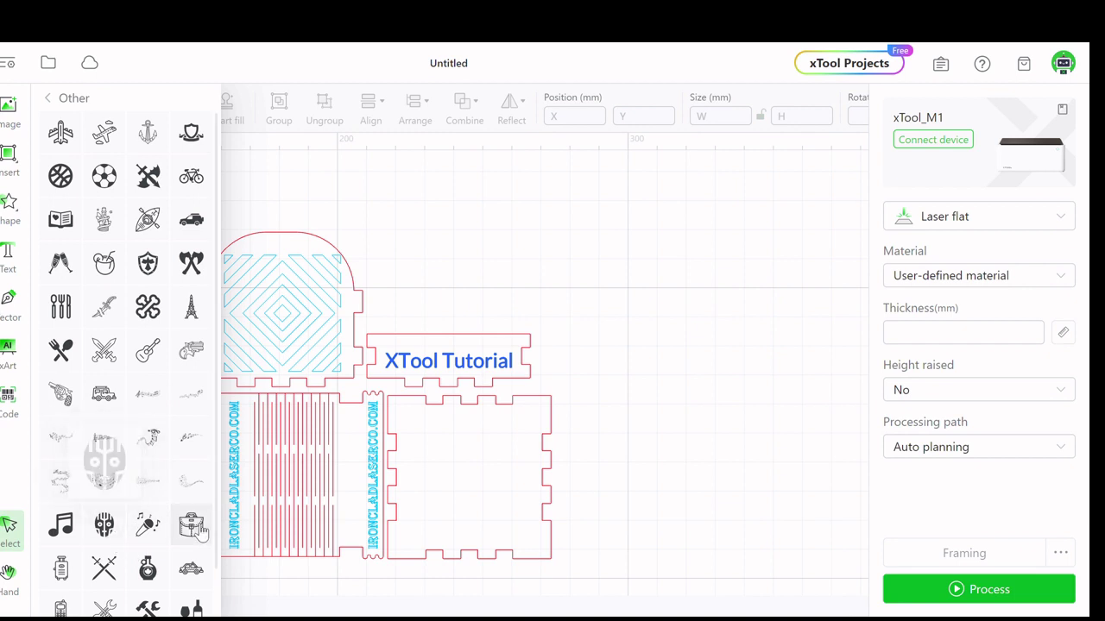
mouse_move(193, 526)
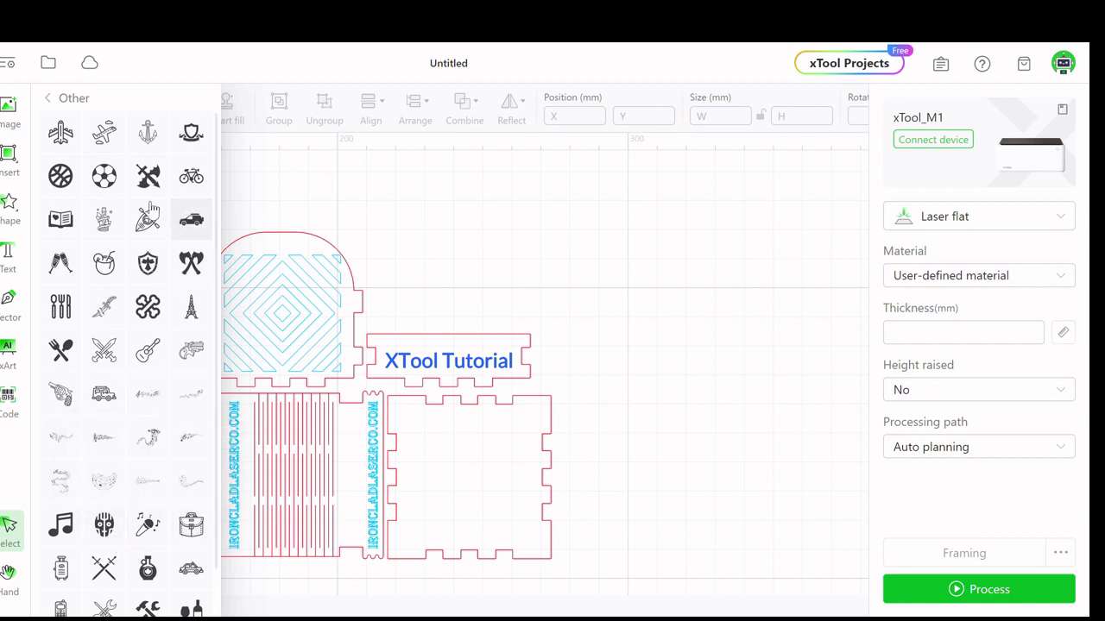
scroll(148, 475, "down", 2)
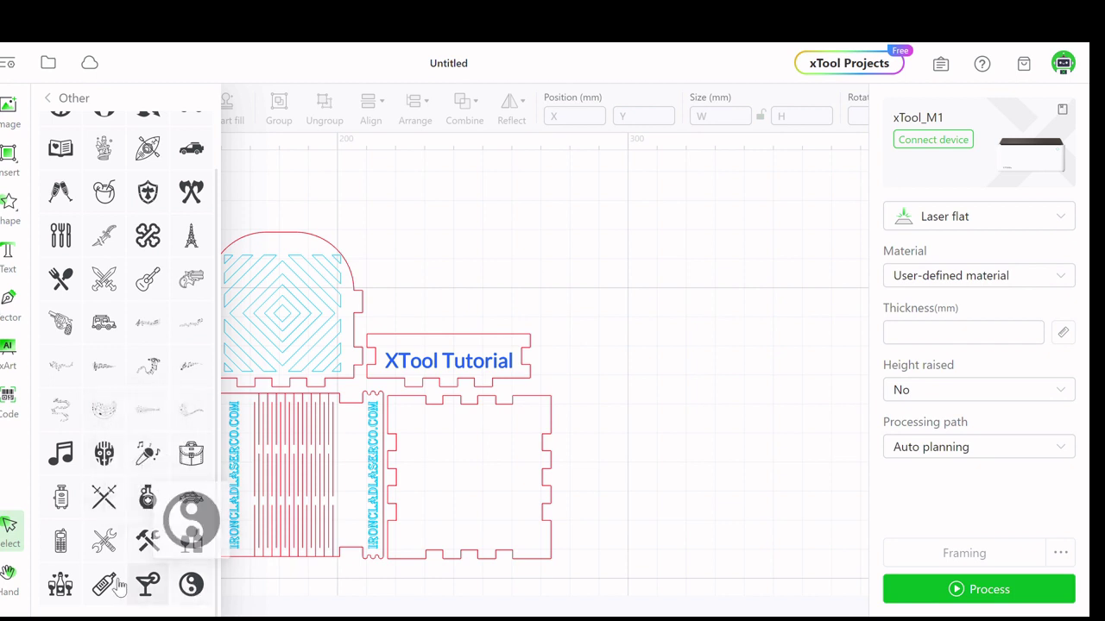
mouse_move(115, 464)
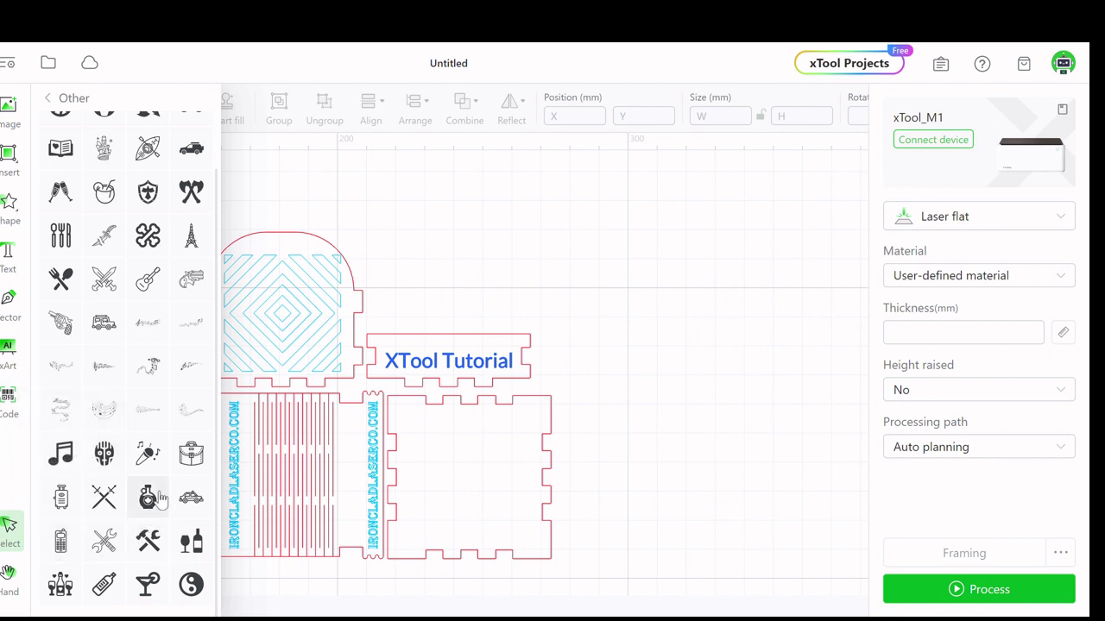
mouse_move(83, 389)
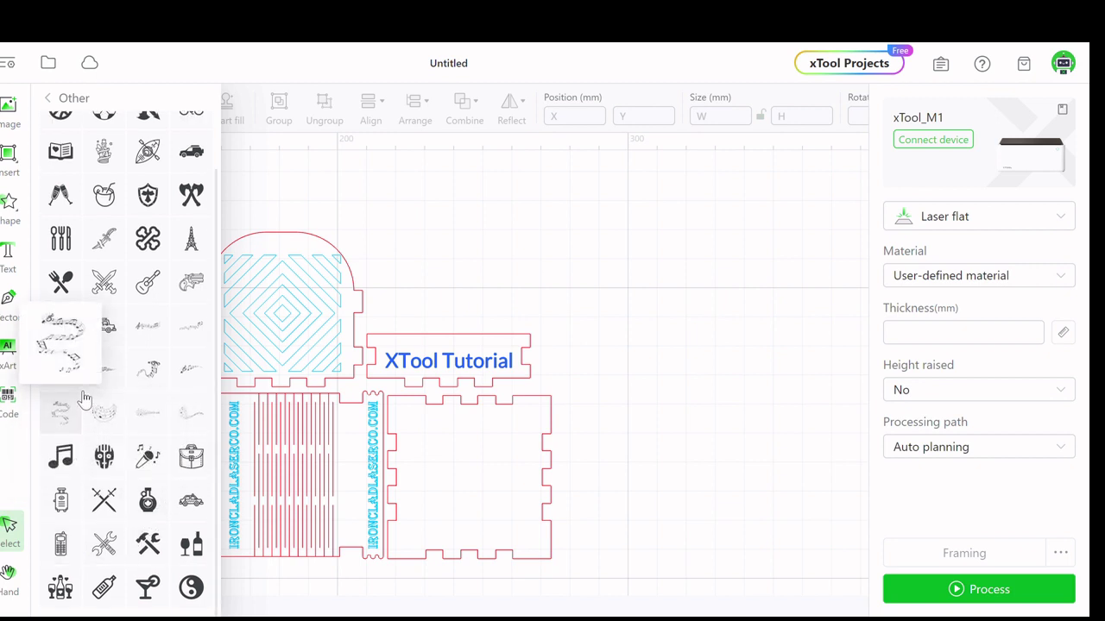
scroll(82, 390, "up", 1)
mouse_move(62, 353)
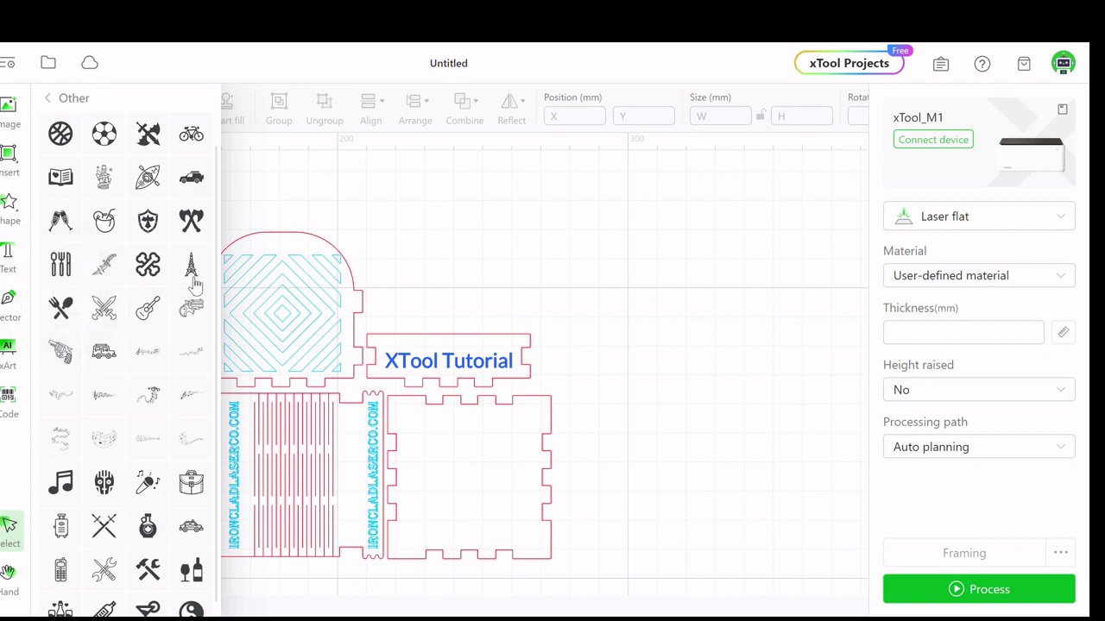
scroll(131, 243, "up", 1)
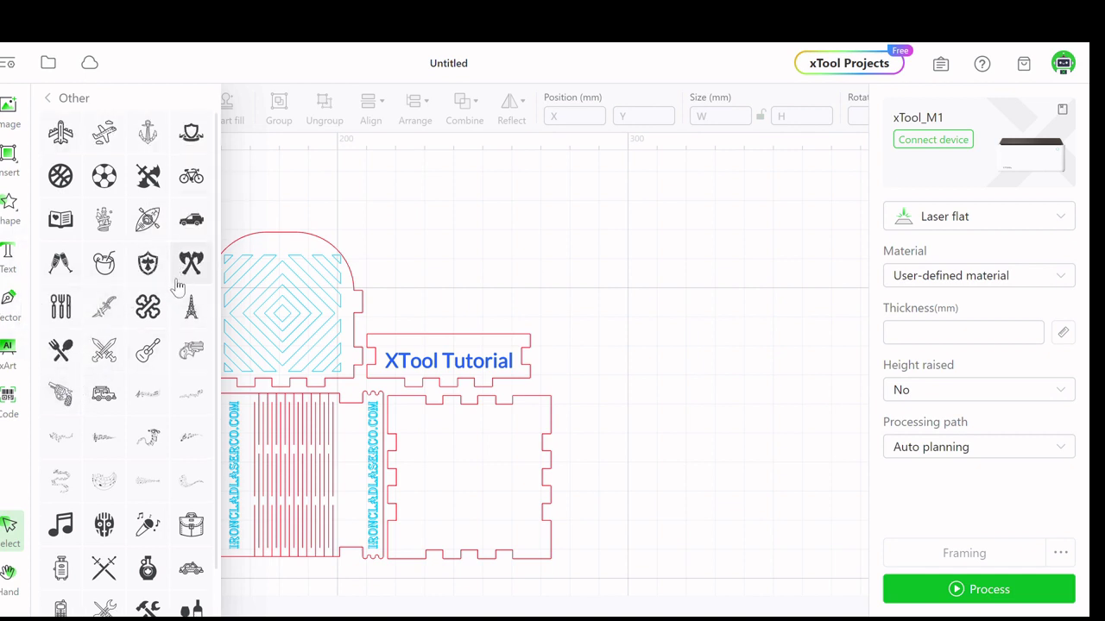
mouse_move(148, 438)
scroll(150, 441, "down", 2)
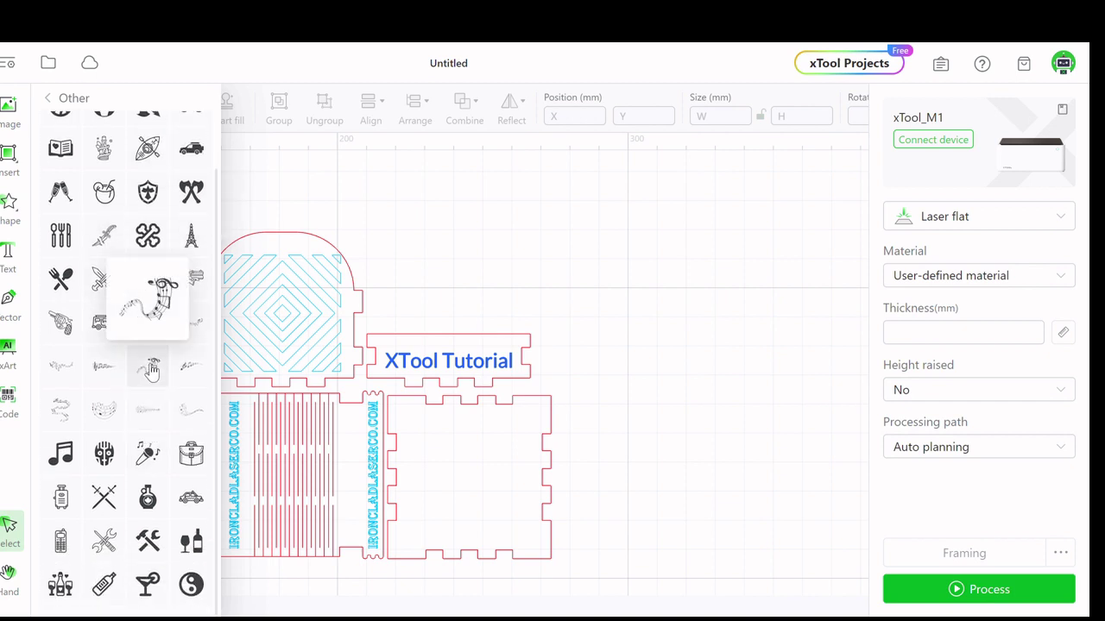
mouse_move(197, 365)
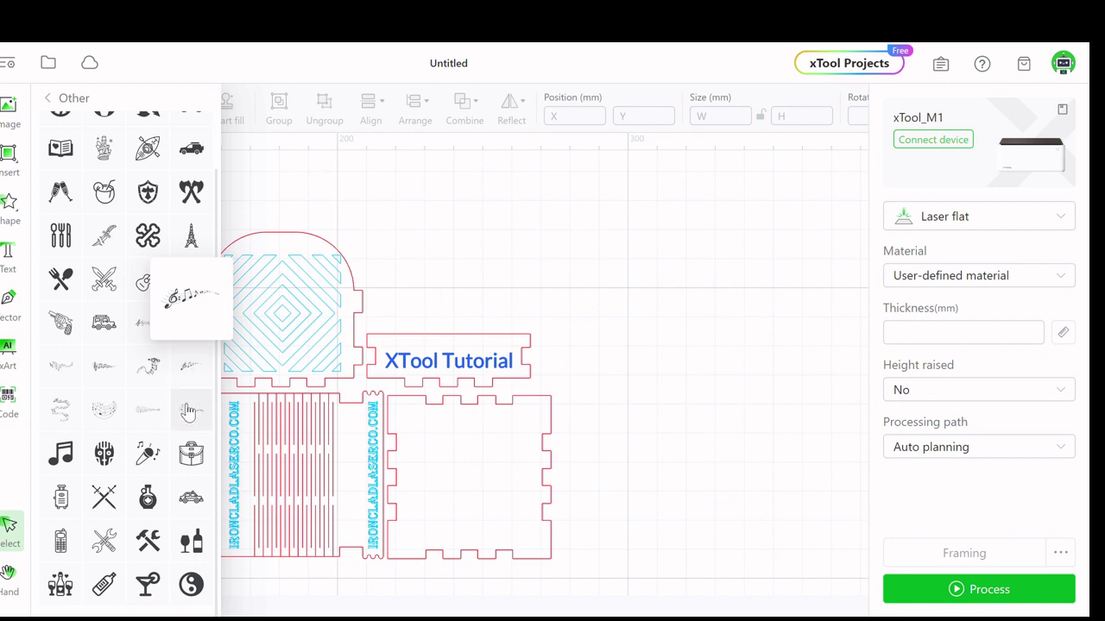
mouse_move(105, 412)
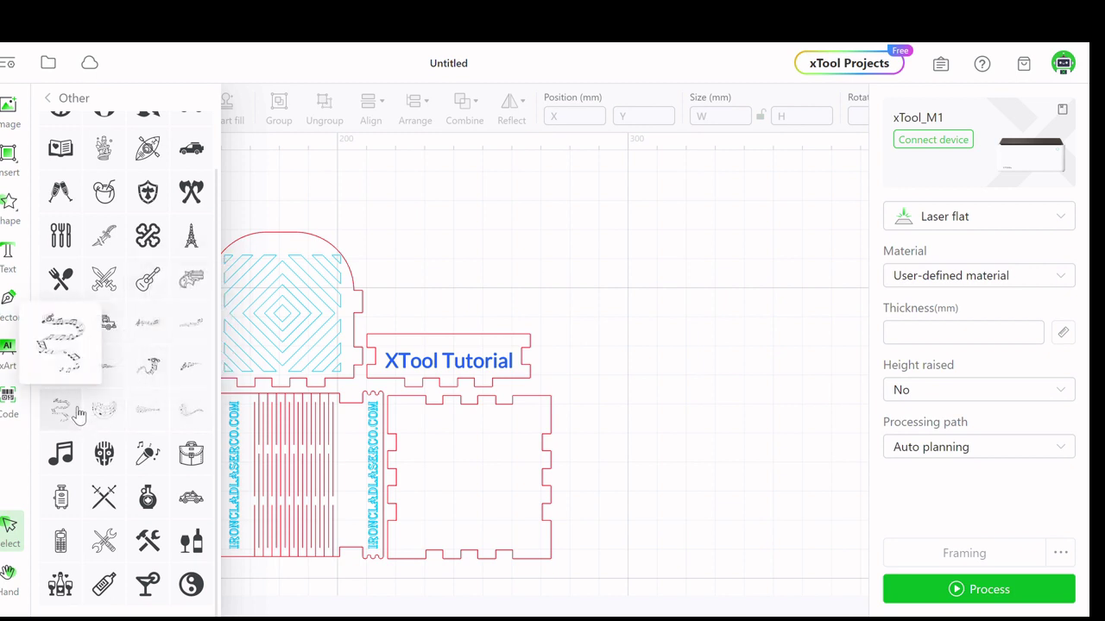
left_click(77, 414)
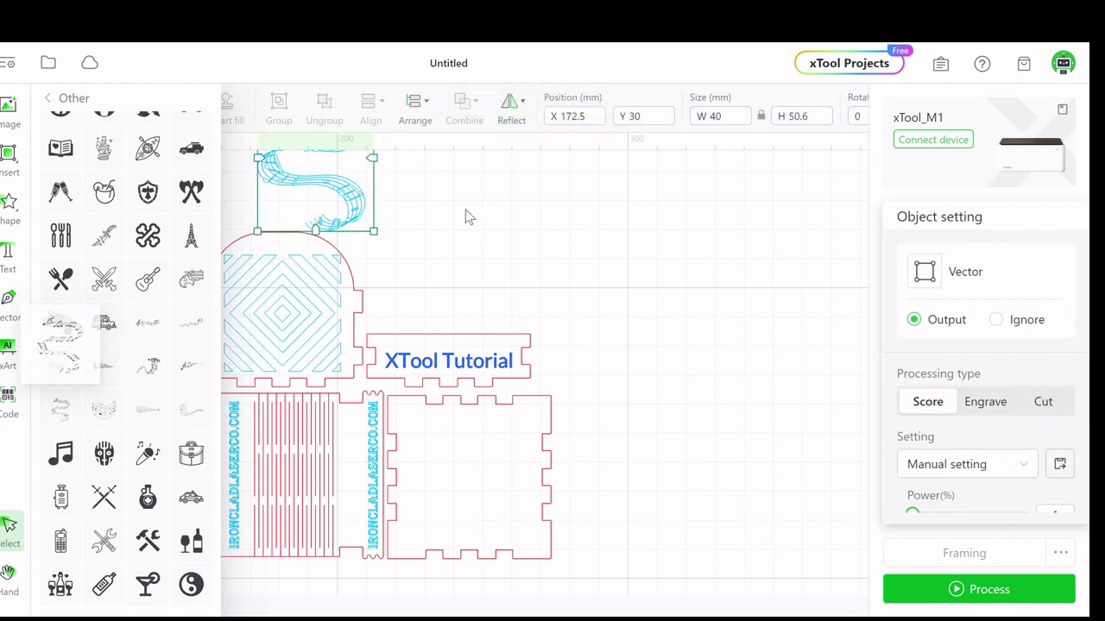
Place the music-staff design on the left arched panel at about X 104.8, Y 85.5 mm, scaled down to about 34.7 × 43.8 mm.
left_click_drag(327, 184, 126, 335)
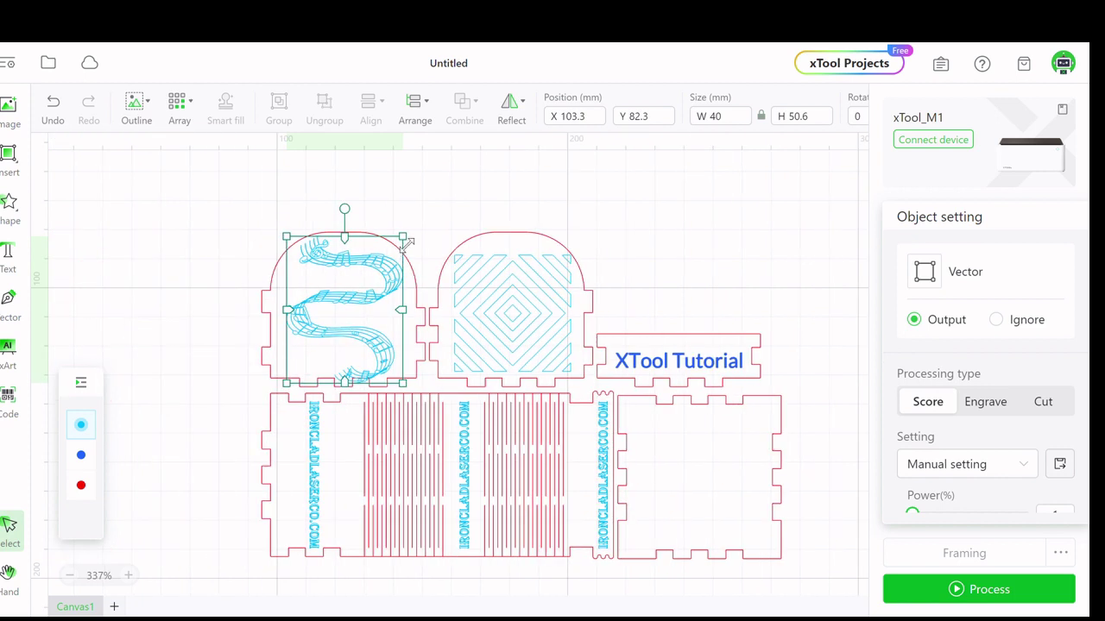
left_click_drag(409, 245, 387, 257)
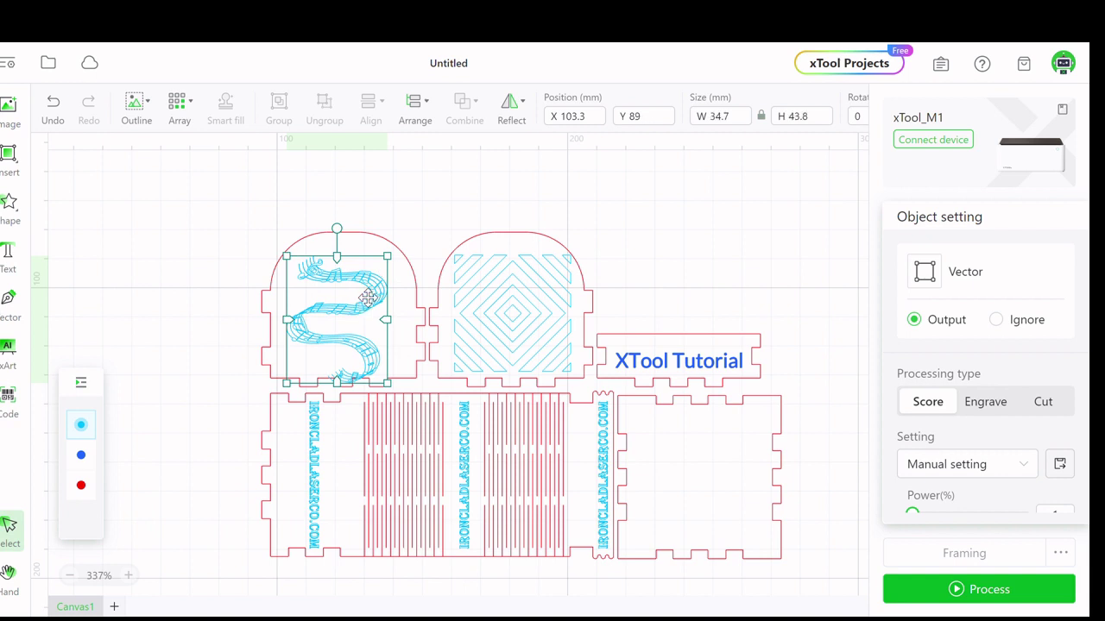
left_click_drag(363, 302, 367, 292)
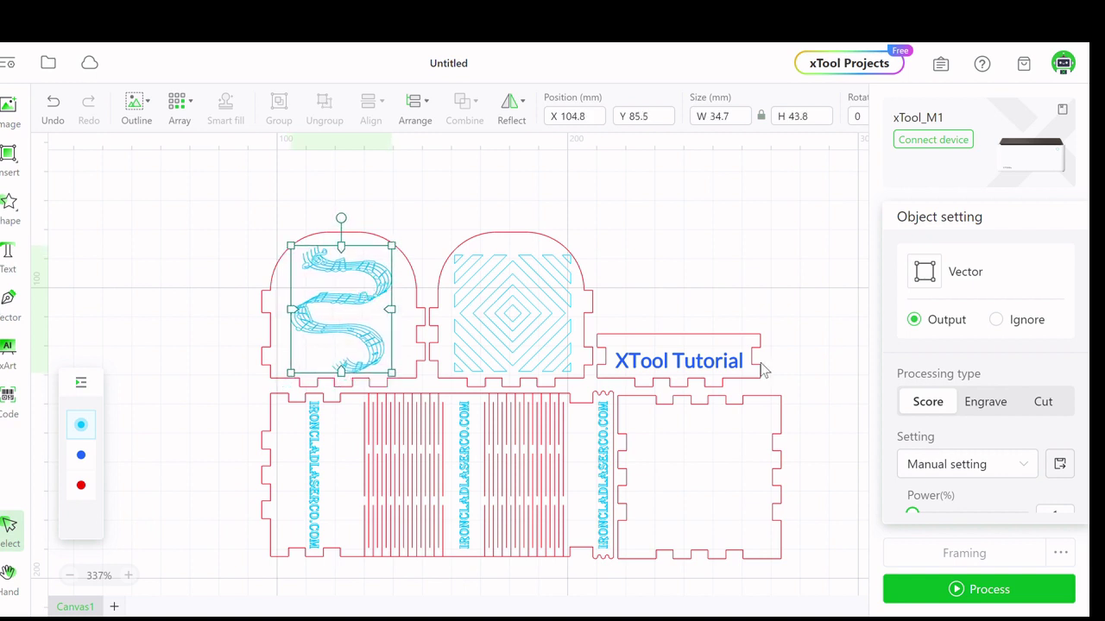
Set the music-staff design to Engrave and centre it horizontally on its arched panel.
left_click(997, 405)
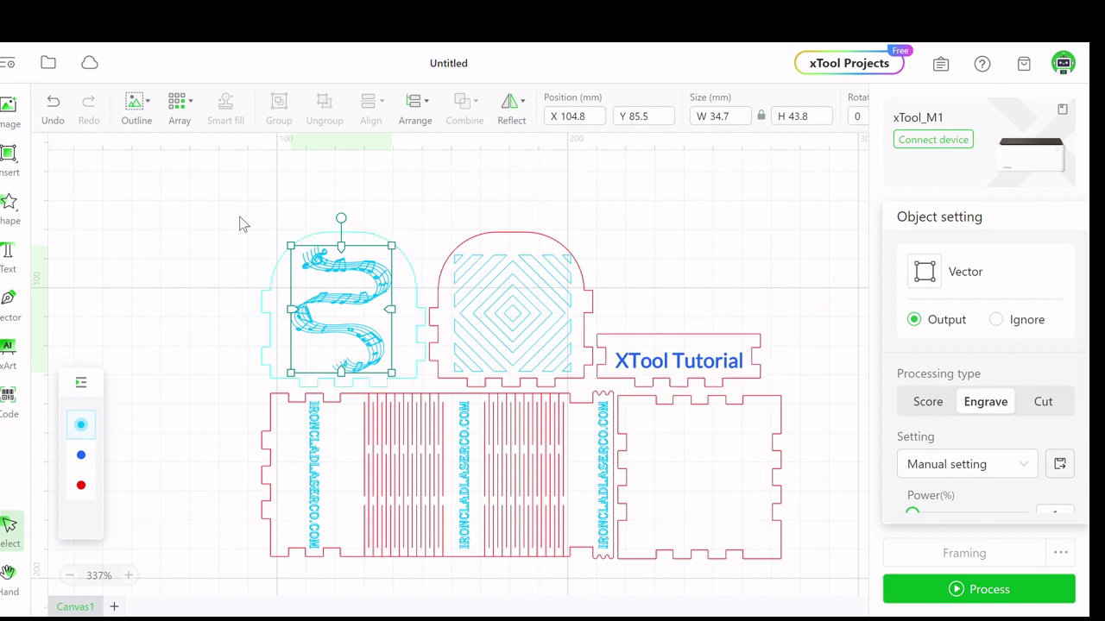
left_click_drag(261, 213, 369, 312)
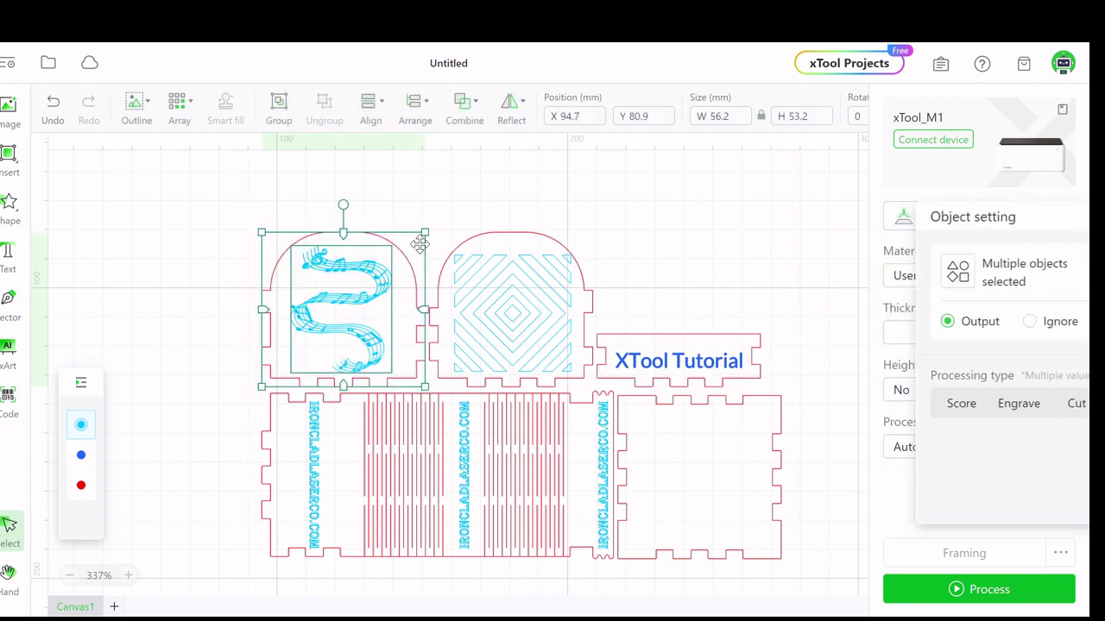
left_click(371, 108)
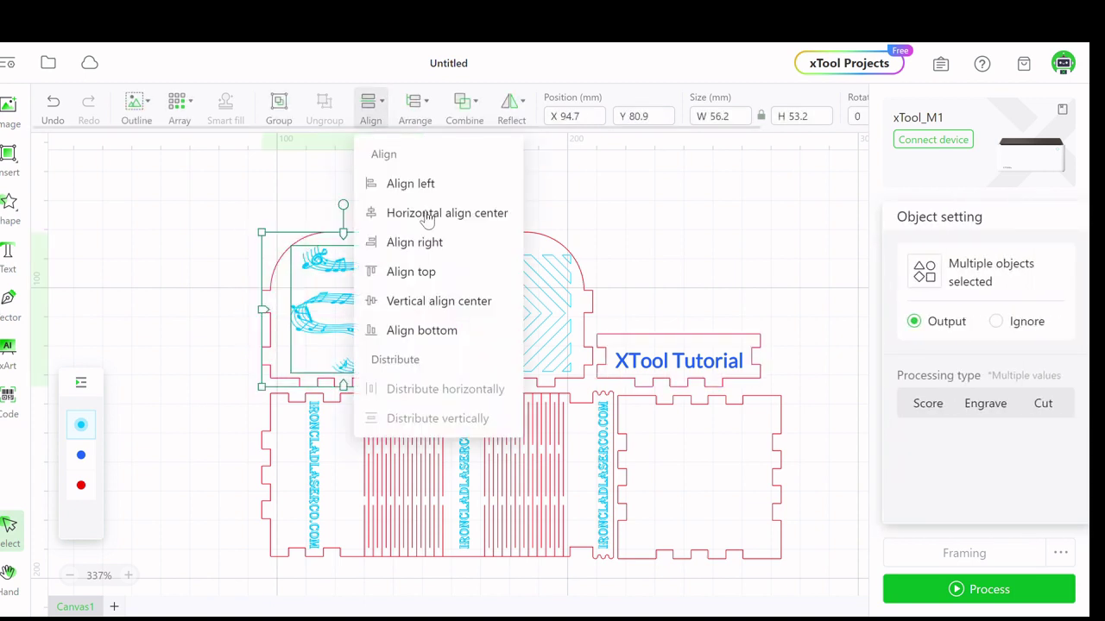
left_click(424, 217)
left_click(387, 110)
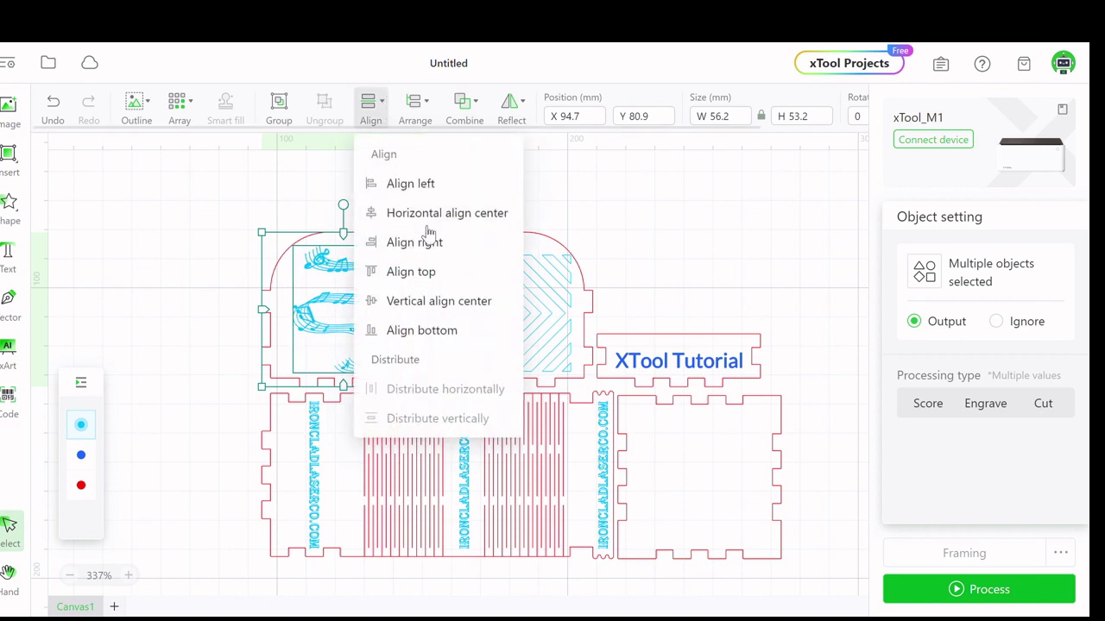
left_click(239, 178)
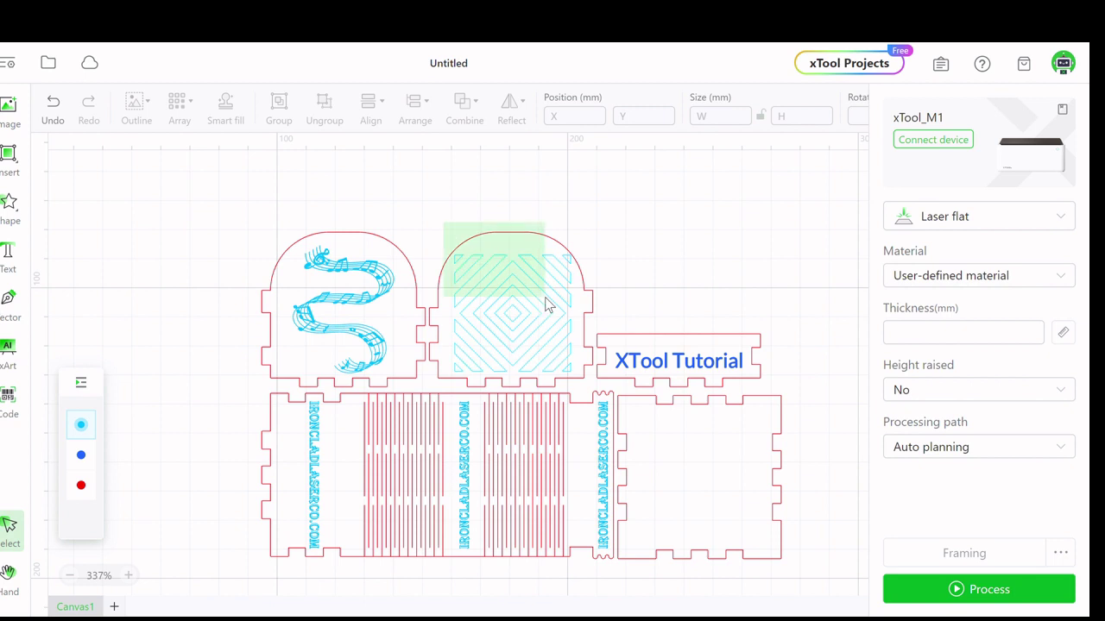
Centre the diamond pattern horizontally on its arched panel.
left_click_drag(535, 153, 526, 164)
left_click(379, 108)
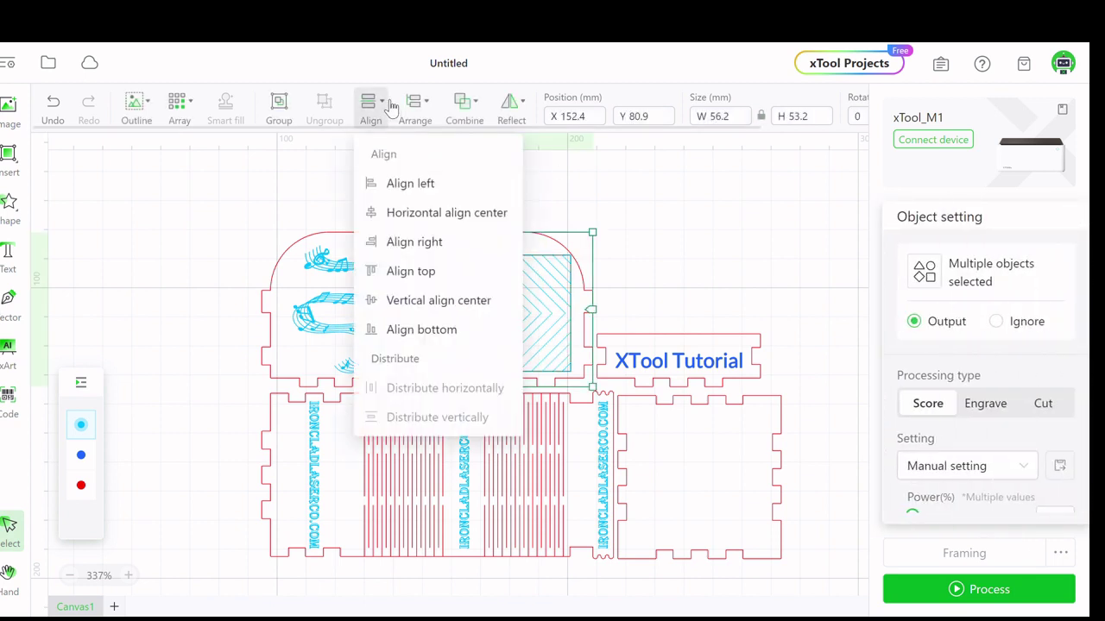
left_click(431, 218)
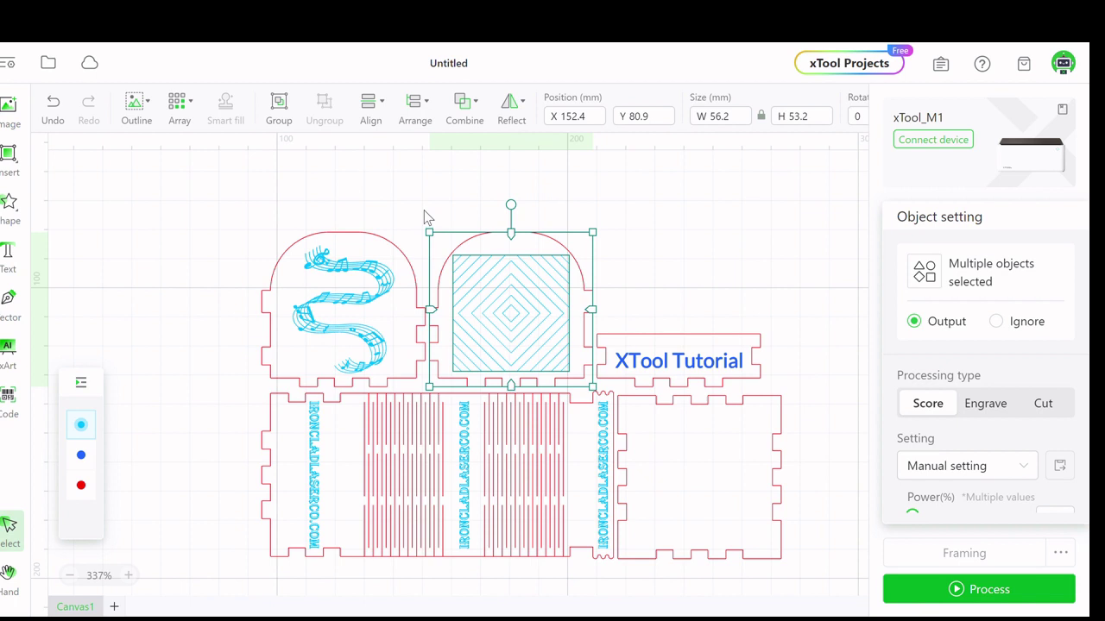
left_click(424, 216)
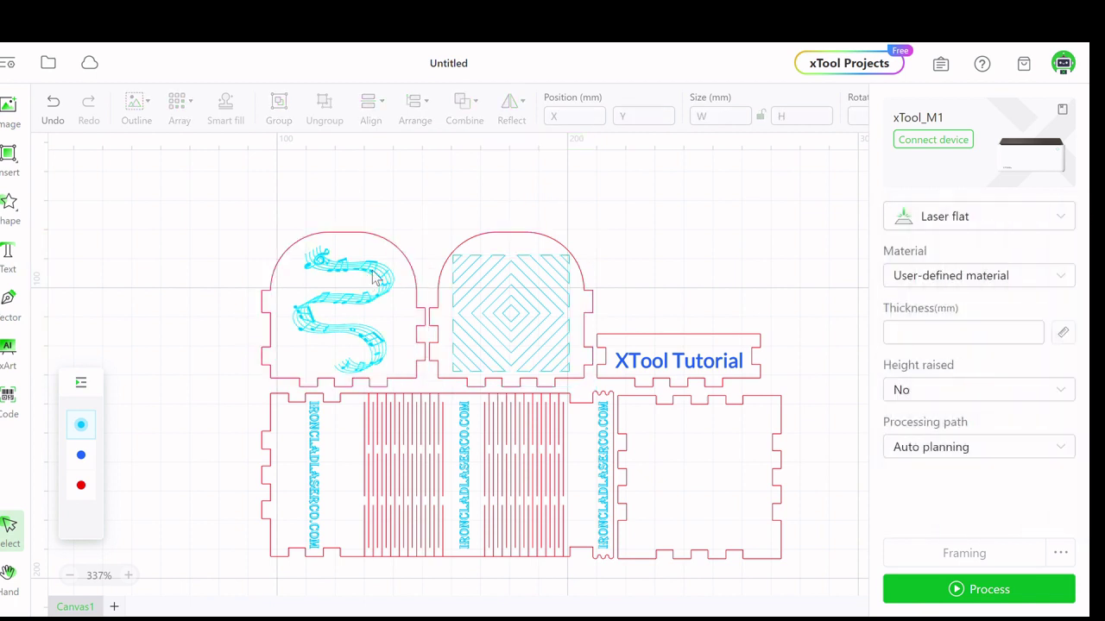
Move the music-staff design to the blue Layer 2.
left_click(377, 277)
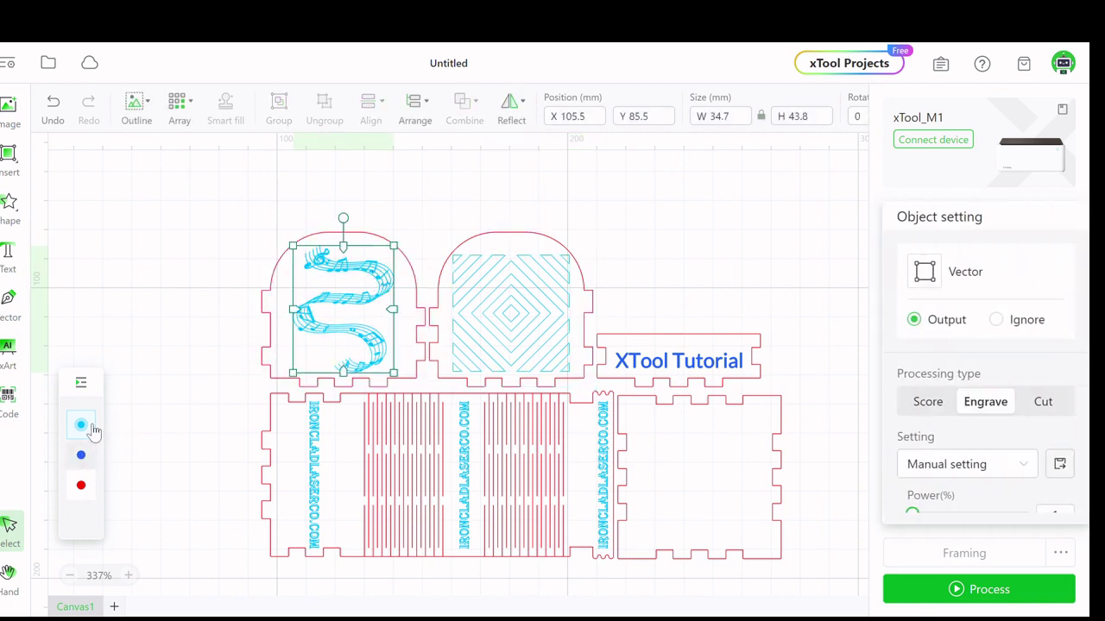
left_click(82, 383)
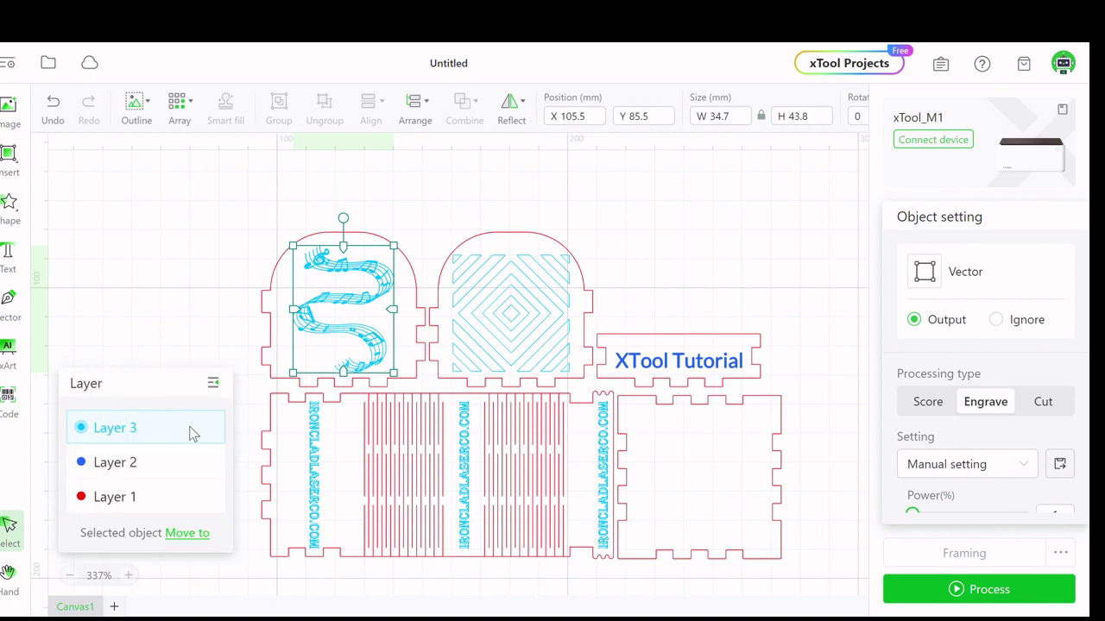
left_click(200, 534)
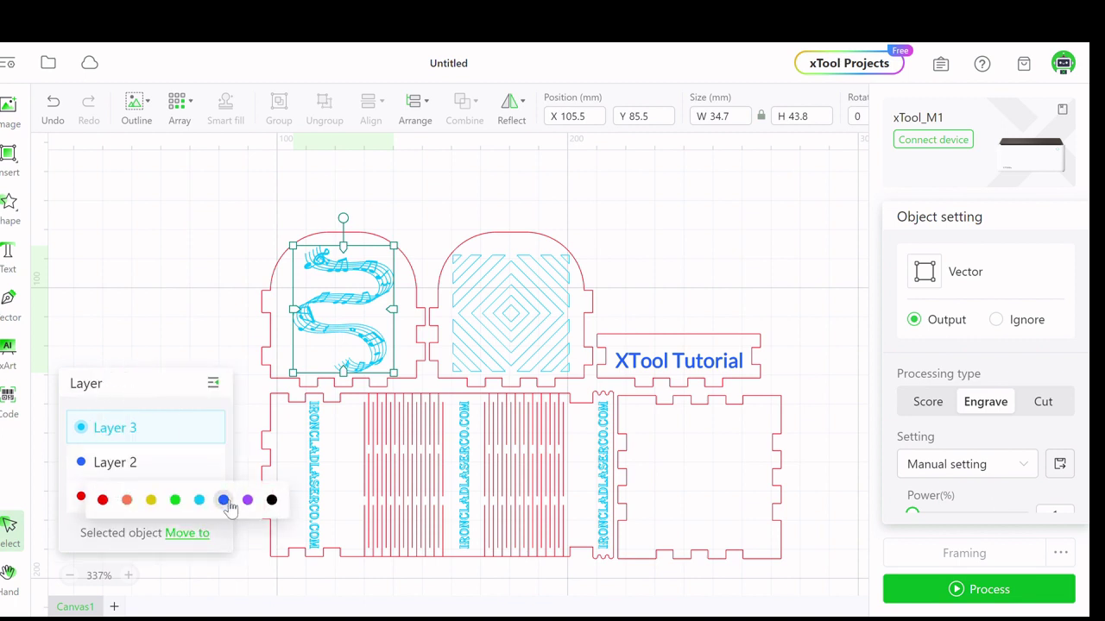
left_click(226, 504)
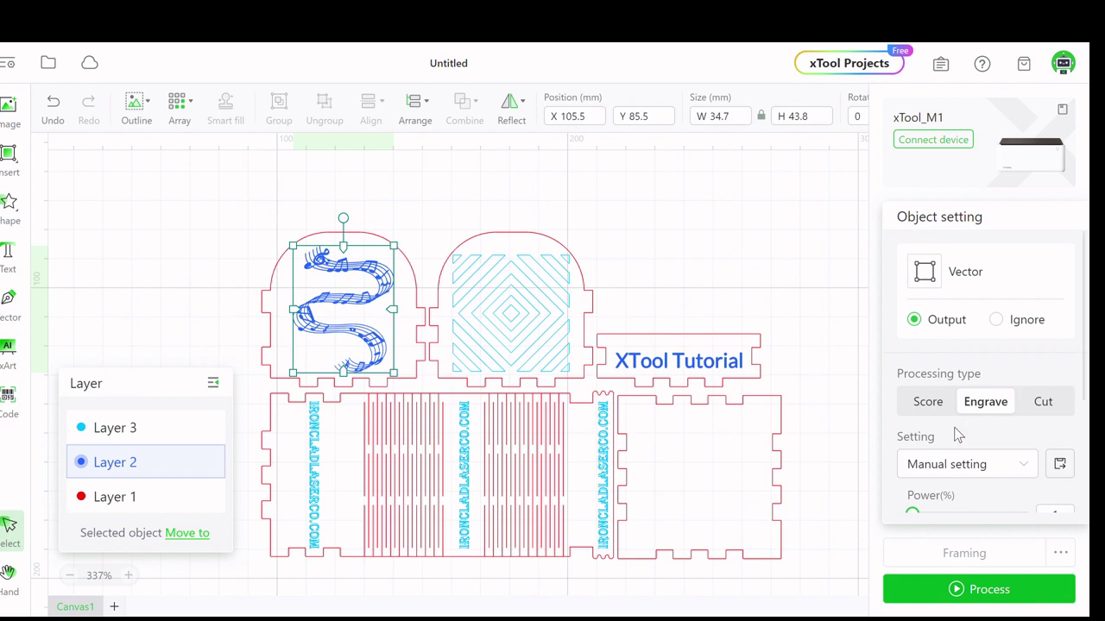
Set the music-staff engraving to 50% power, 70 mm/s speed and 160 lines per cm.
scroll(1019, 389, "down", 3)
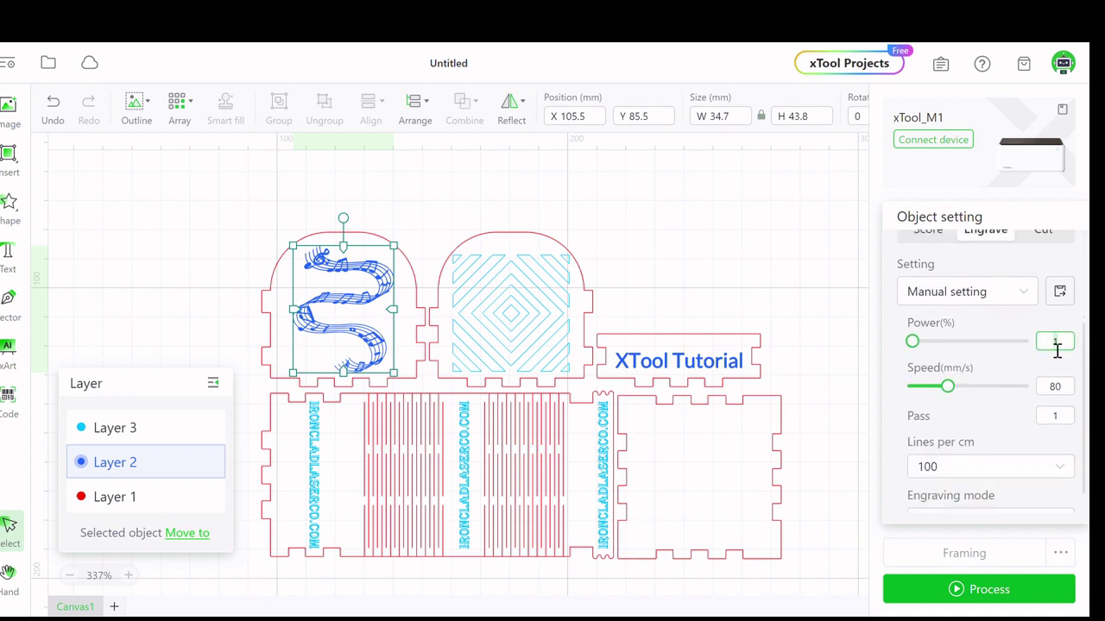
type("50")
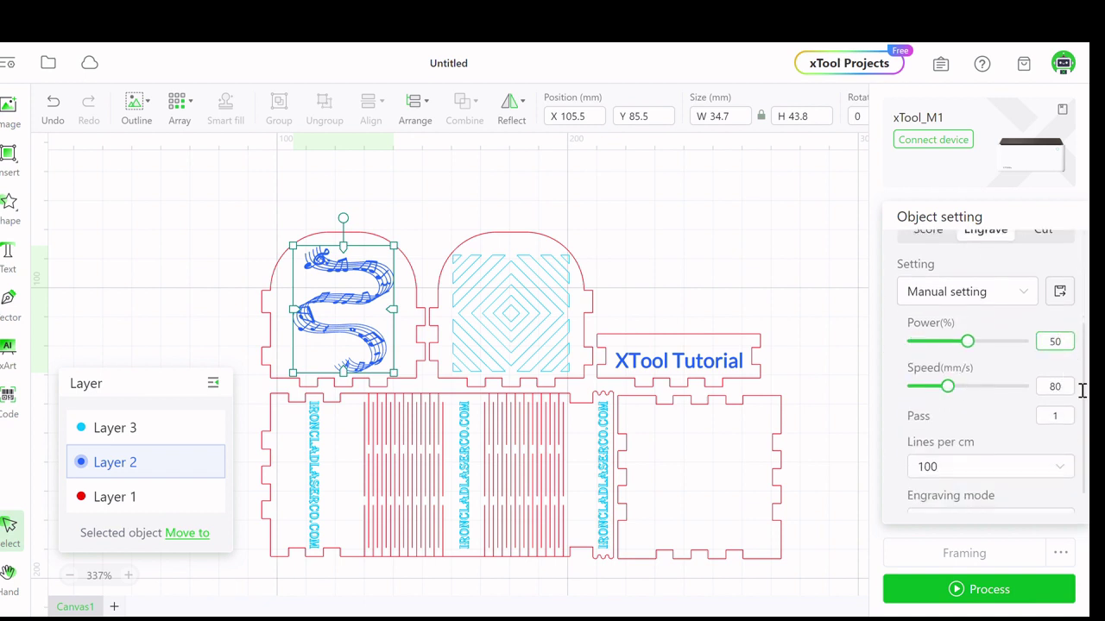
left_click(1047, 393)
key("BackSpace")
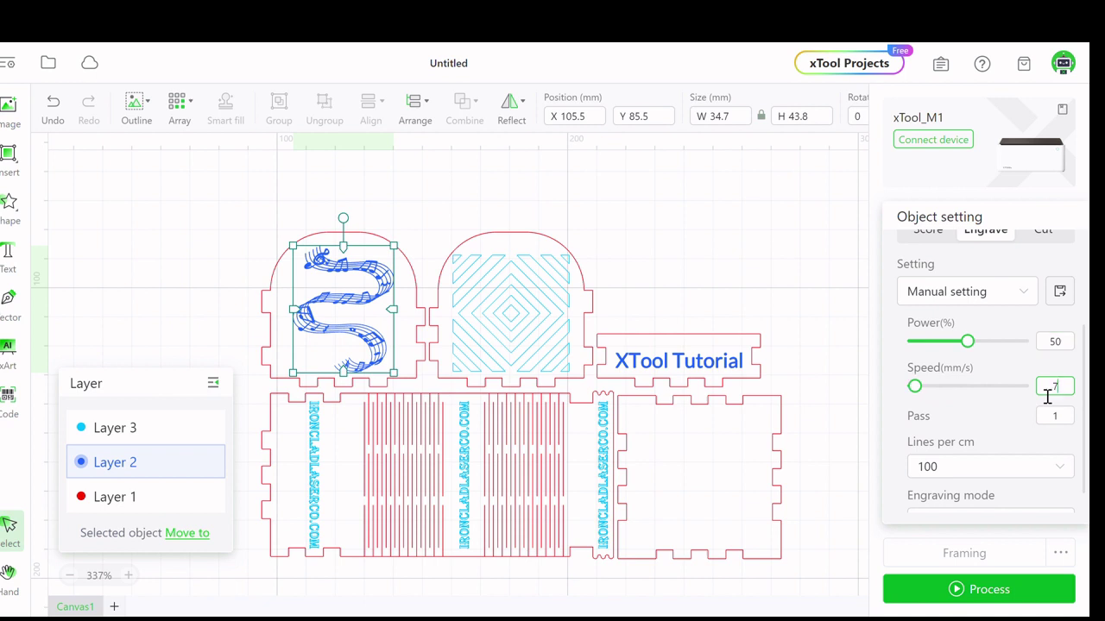
type("70")
scroll(967, 440, "down", 1)
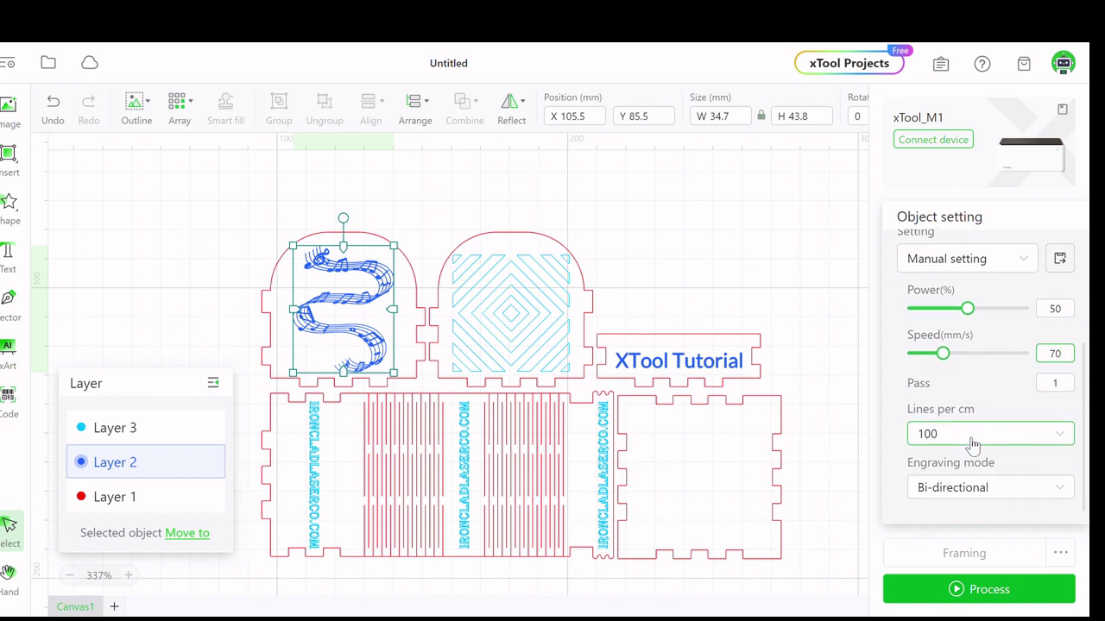
left_click(981, 436)
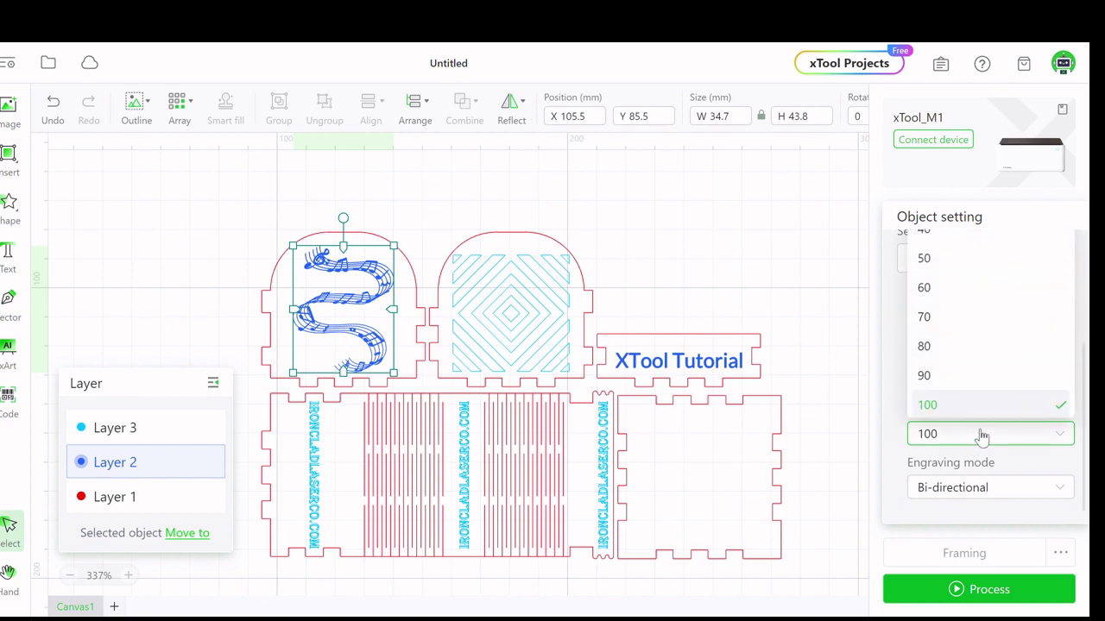
scroll(973, 390, "down", 2)
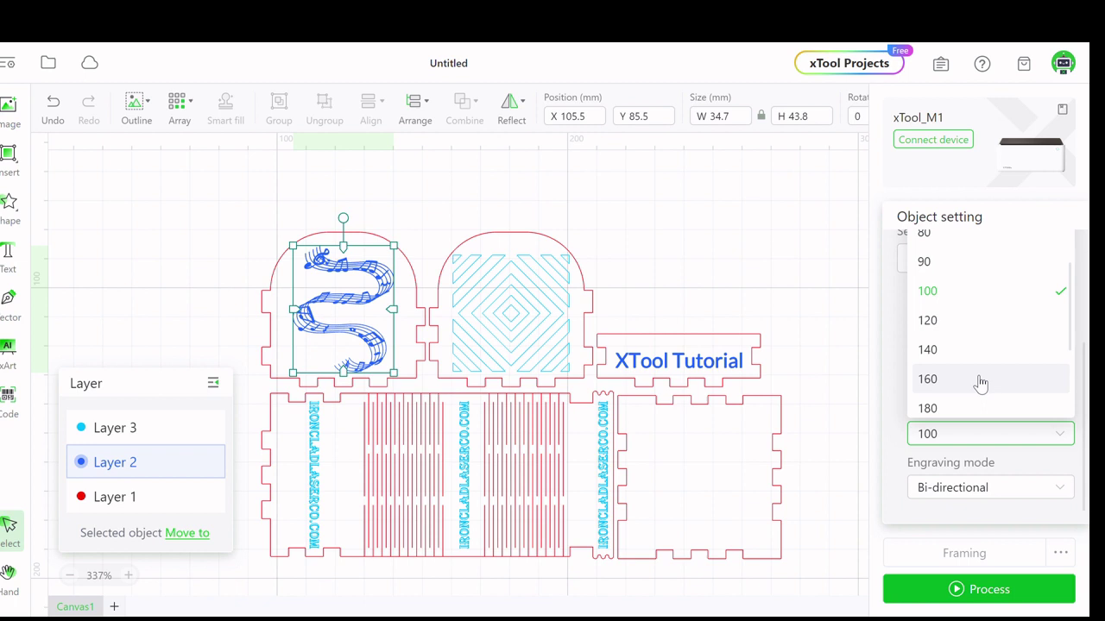
left_click(981, 382)
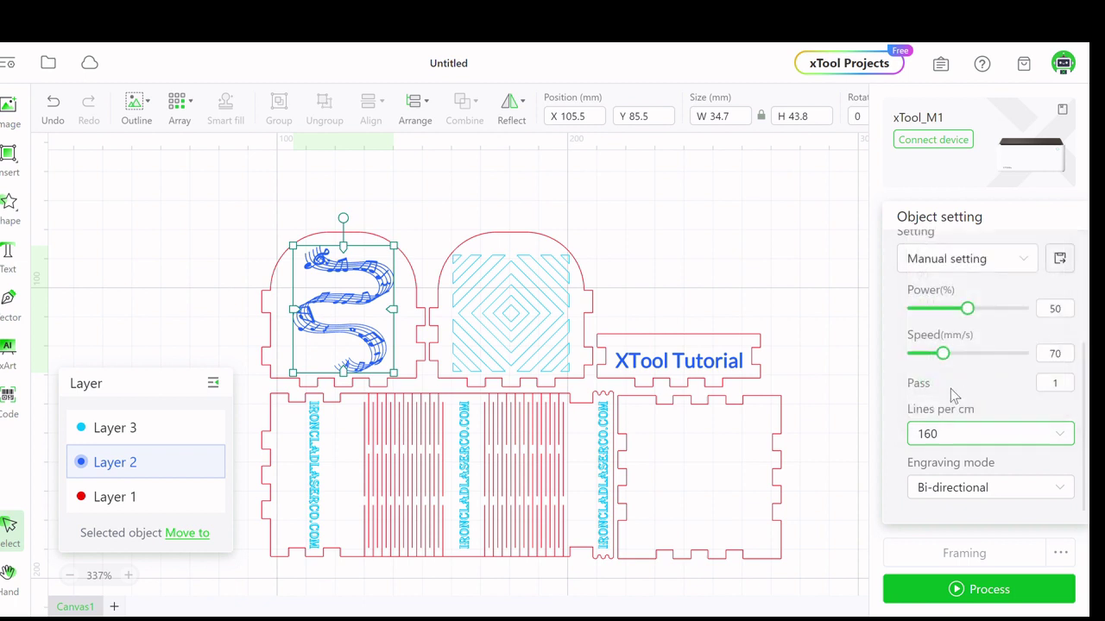
left_click(826, 362)
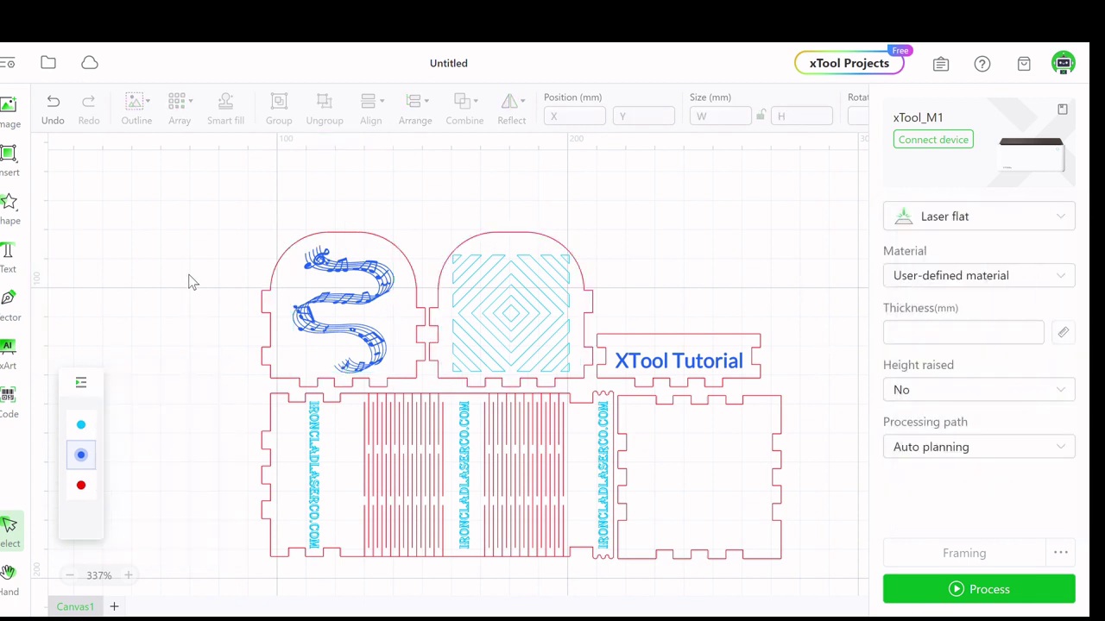
Save the project under the name XCS Tutorial box.
scroll(742, 254, "down", 1)
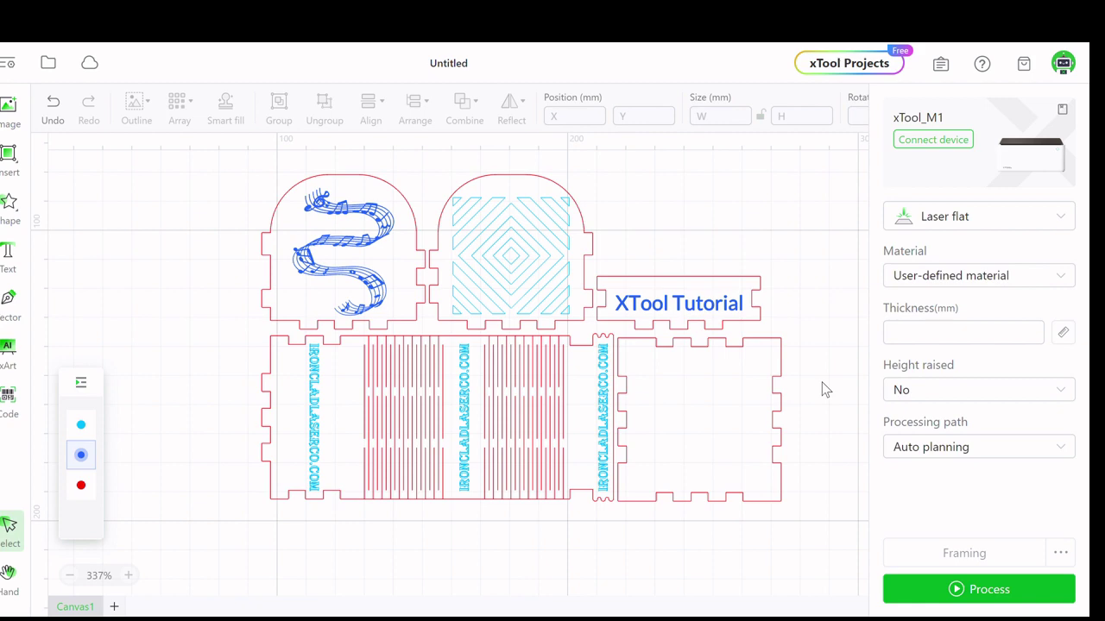
scroll(824, 390, "up", 1)
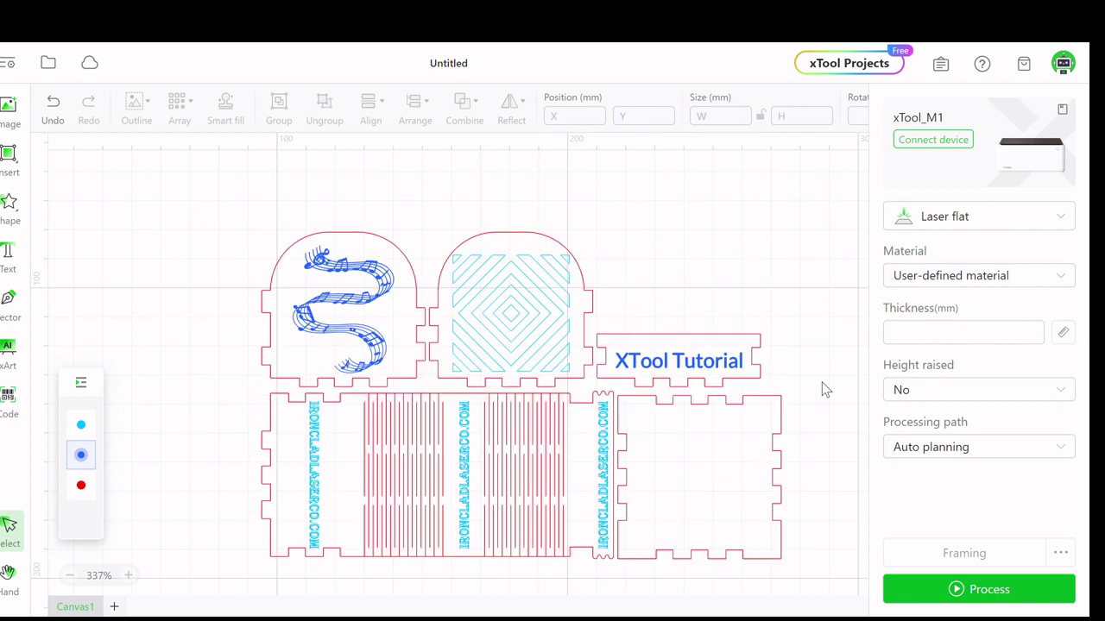
left_click(49, 63)
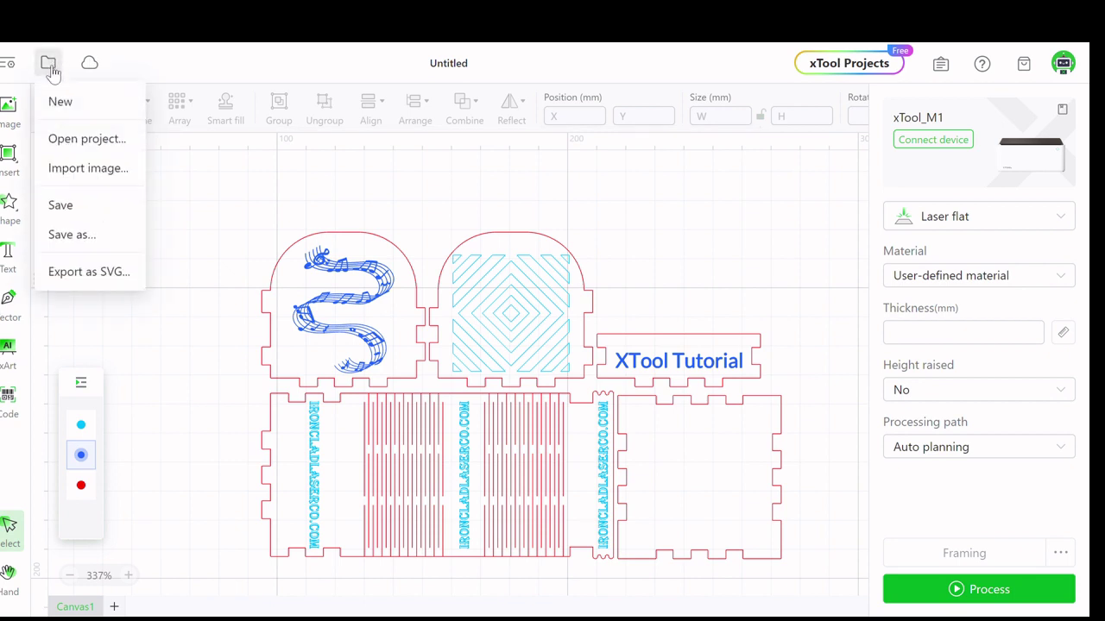
left_click(65, 234)
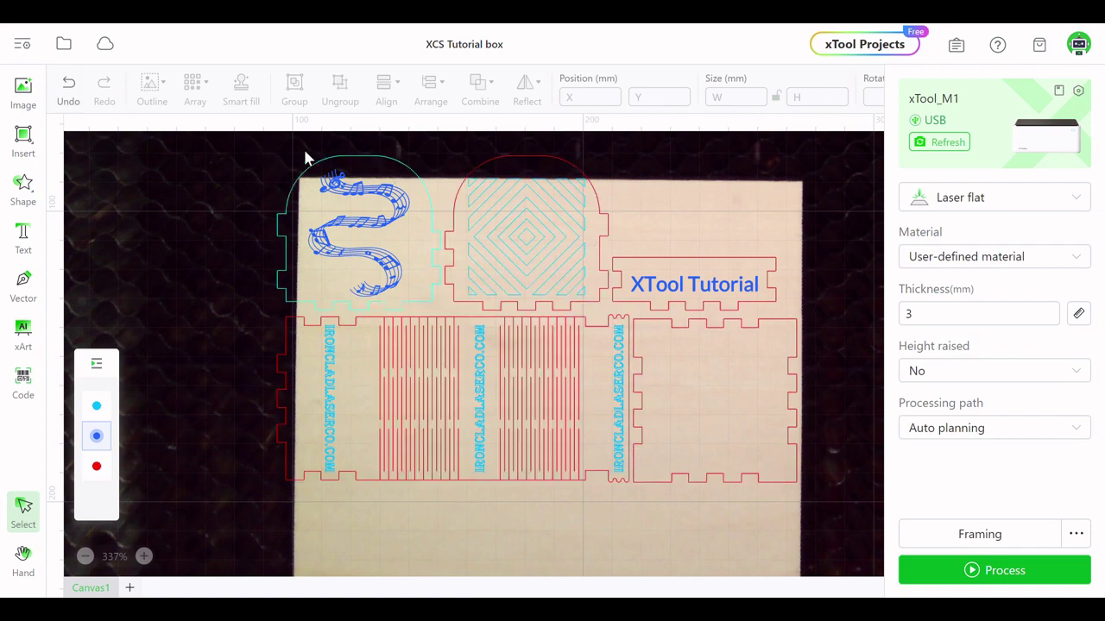
Check the layout against the material and refresh the camera image of the machine bed.
scroll(690, 360, "down", 2)
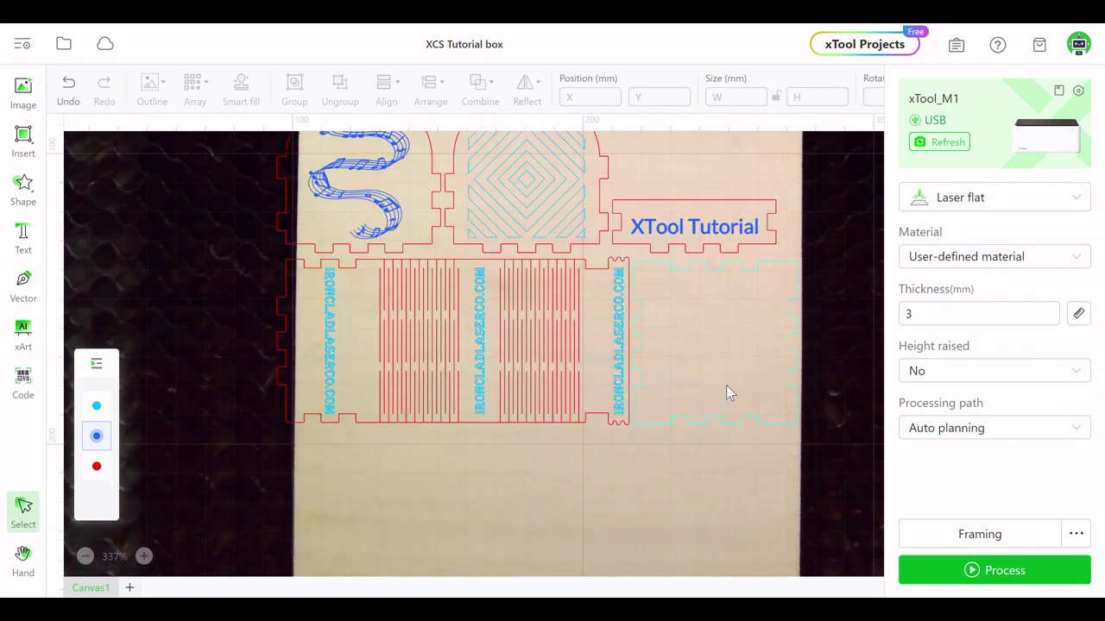
scroll(719, 398, "up", 2)
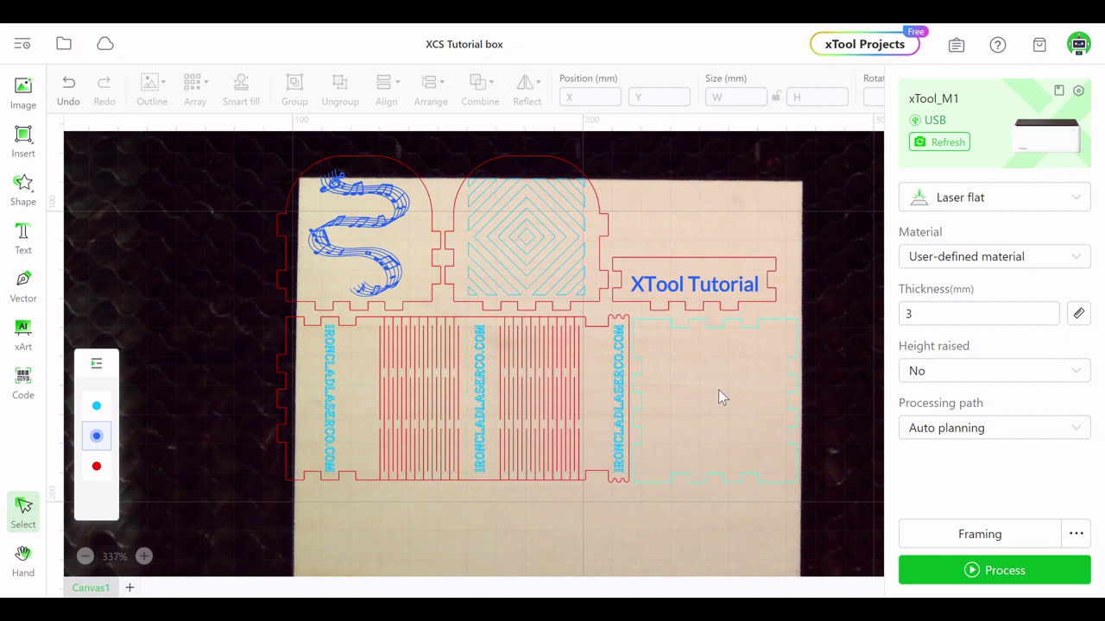
left_click(952, 148)
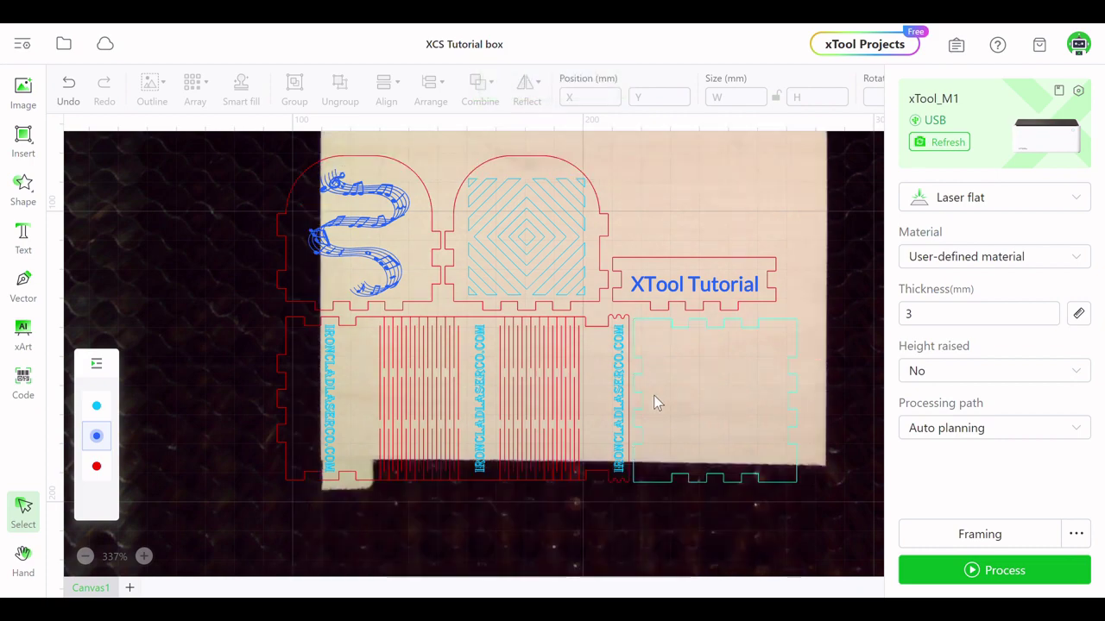
scroll(654, 395, "down", 5)
scroll(653, 396, "up", 2)
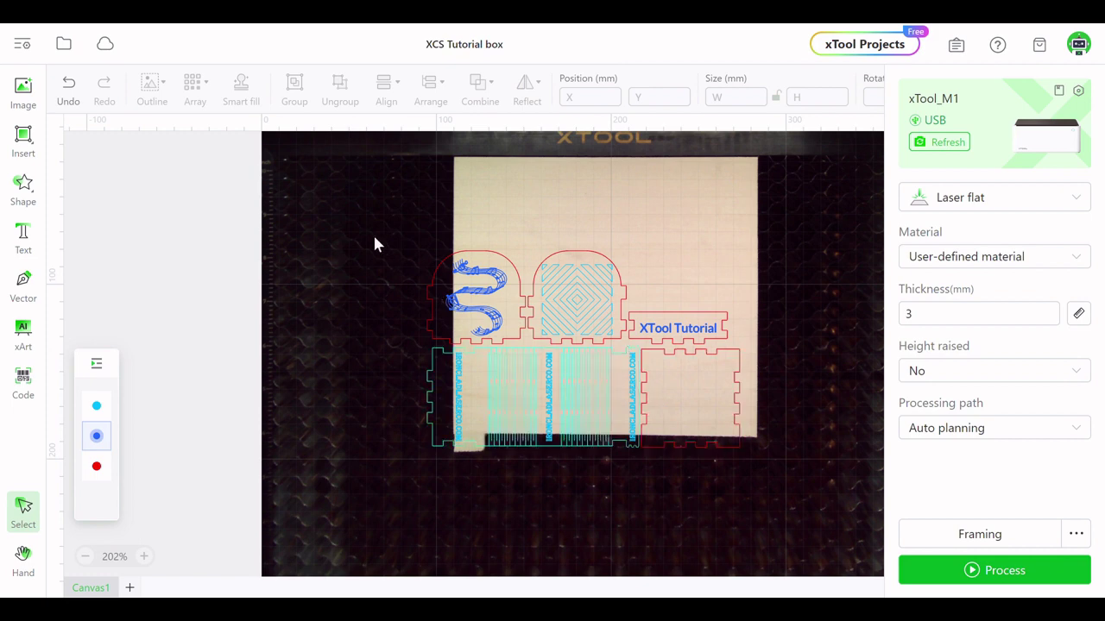
Try to group all box parts and move them together onto the material at X 110, Y 29.5 mm.
left_click_drag(373, 228, 791, 465)
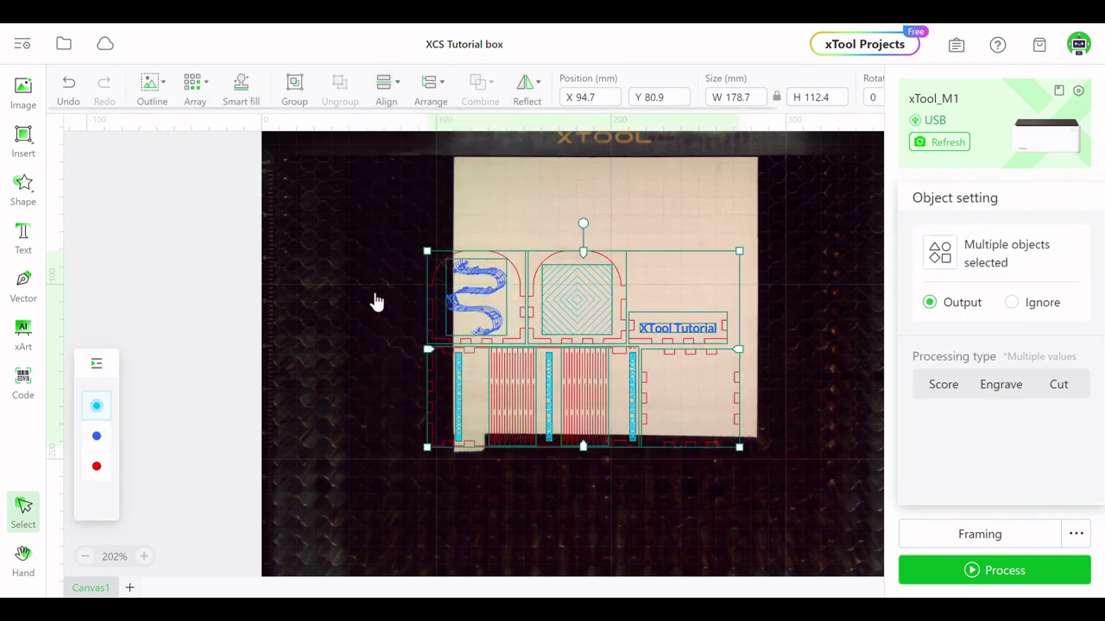
key("ctrl+g")
left_click_drag(582, 379, 613, 291)
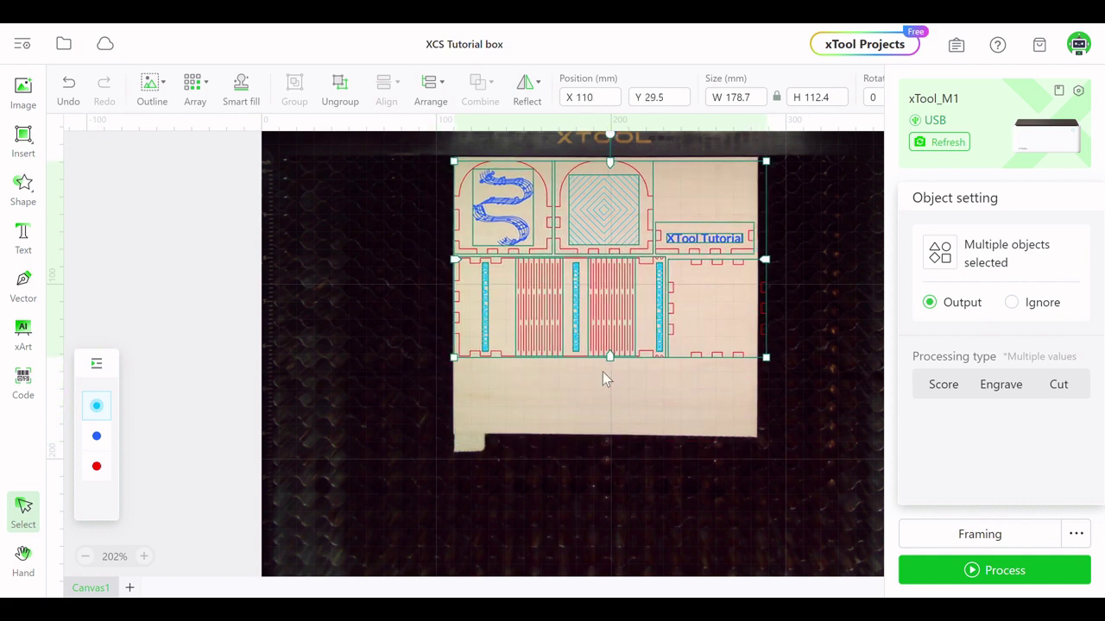
left_click(608, 412)
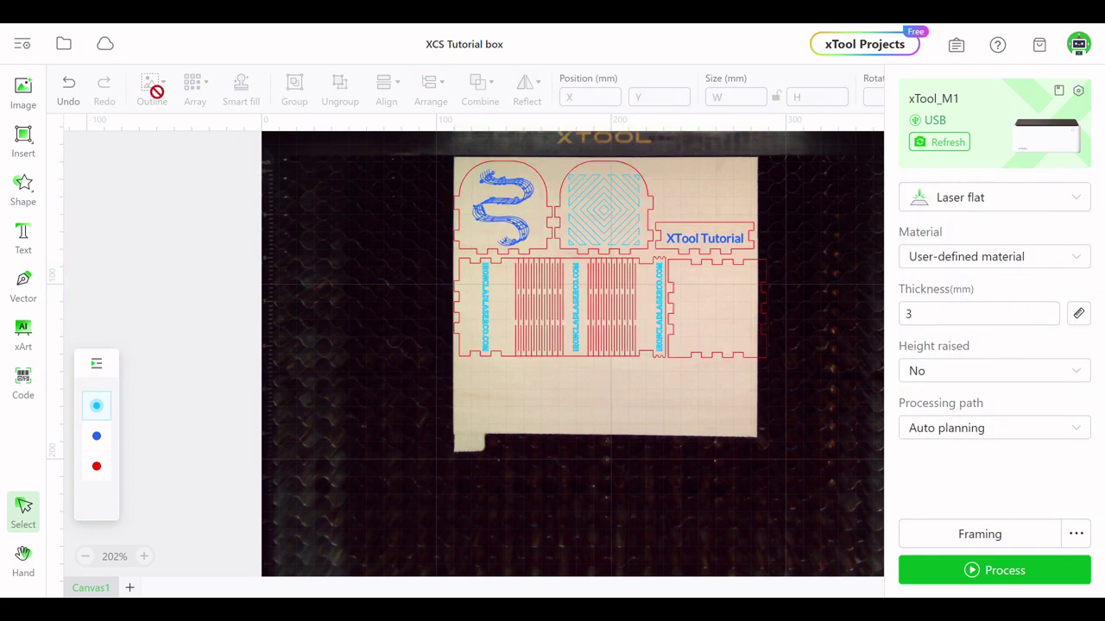
left_click(69, 87)
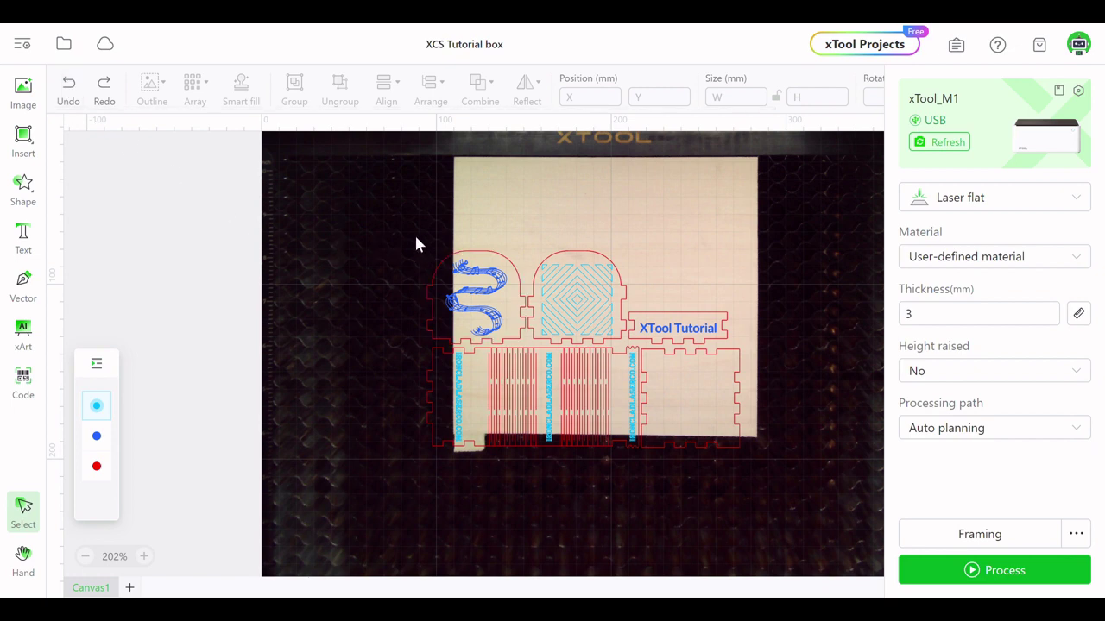
Group the music-staff, diamond-pattern, XTool Tutorial and hinge panels separately, each together with its own artwork.
left_click_drag(415, 240, 511, 336)
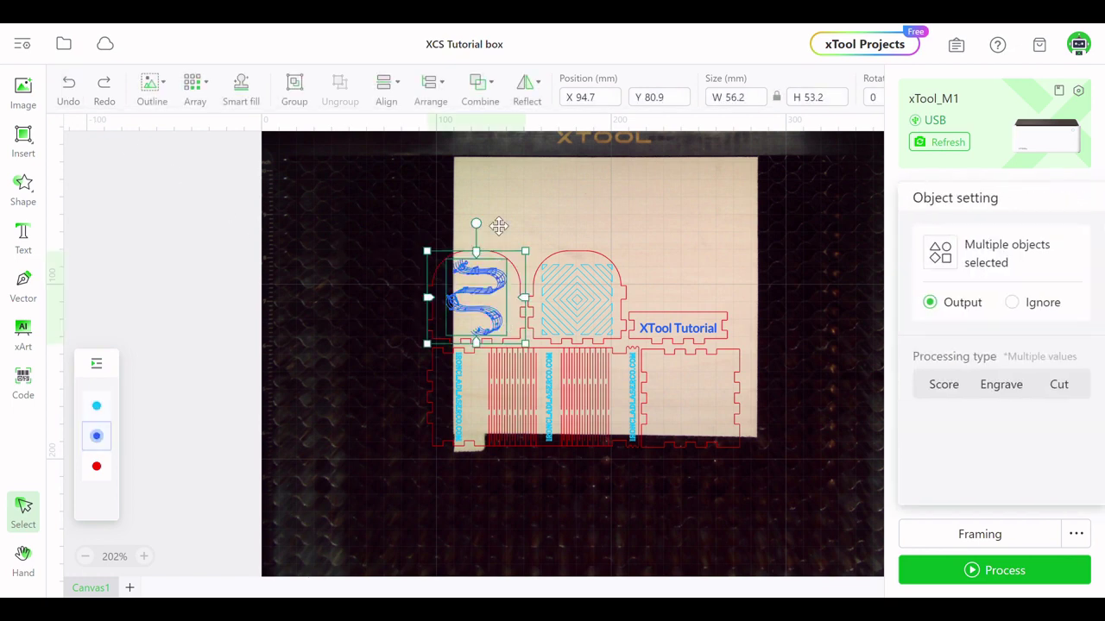
left_click(283, 82)
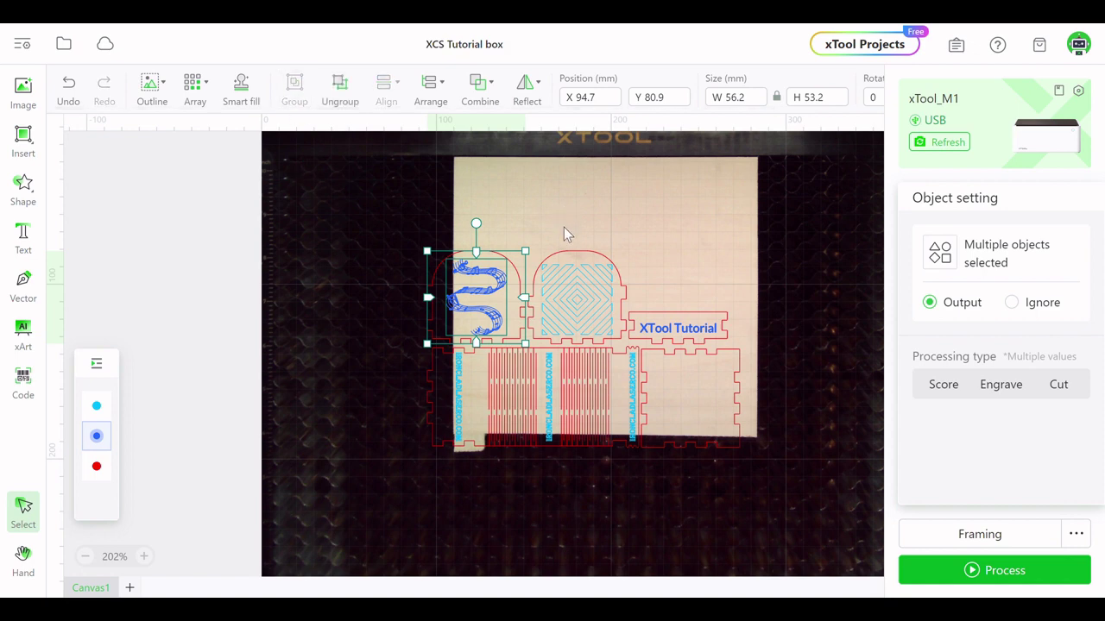
left_click(537, 217)
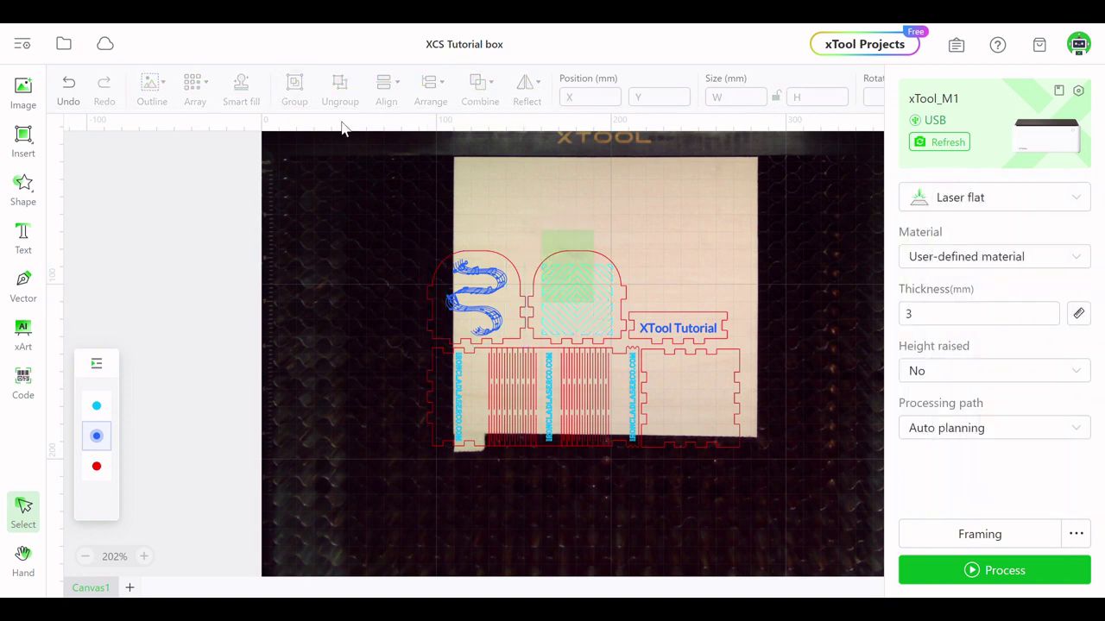
left_click_drag(518, 229, 639, 349)
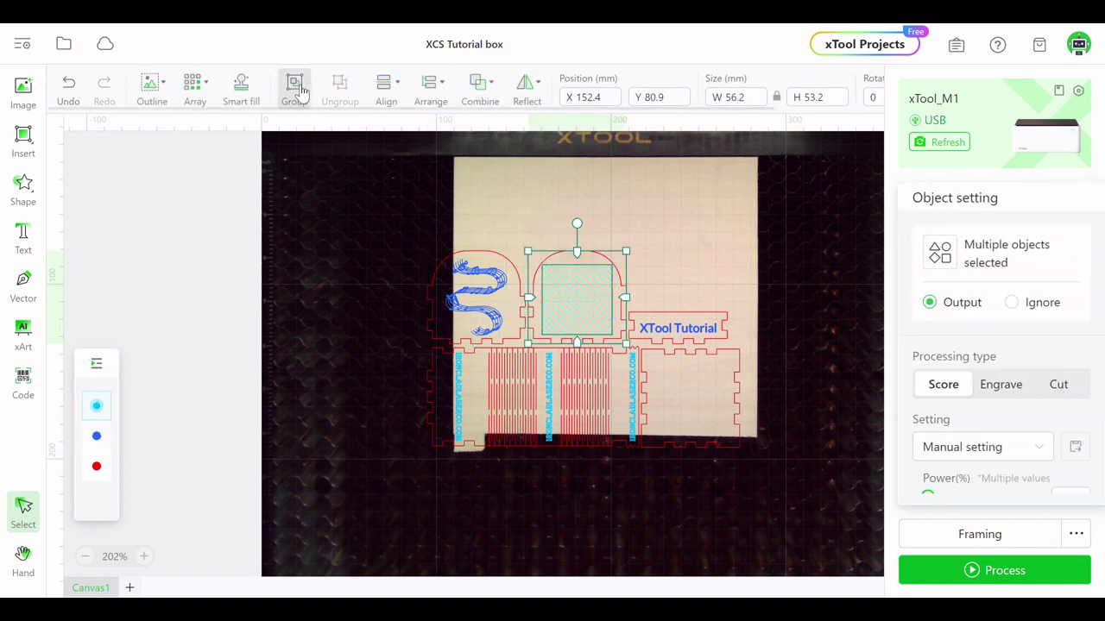
left_click(655, 299)
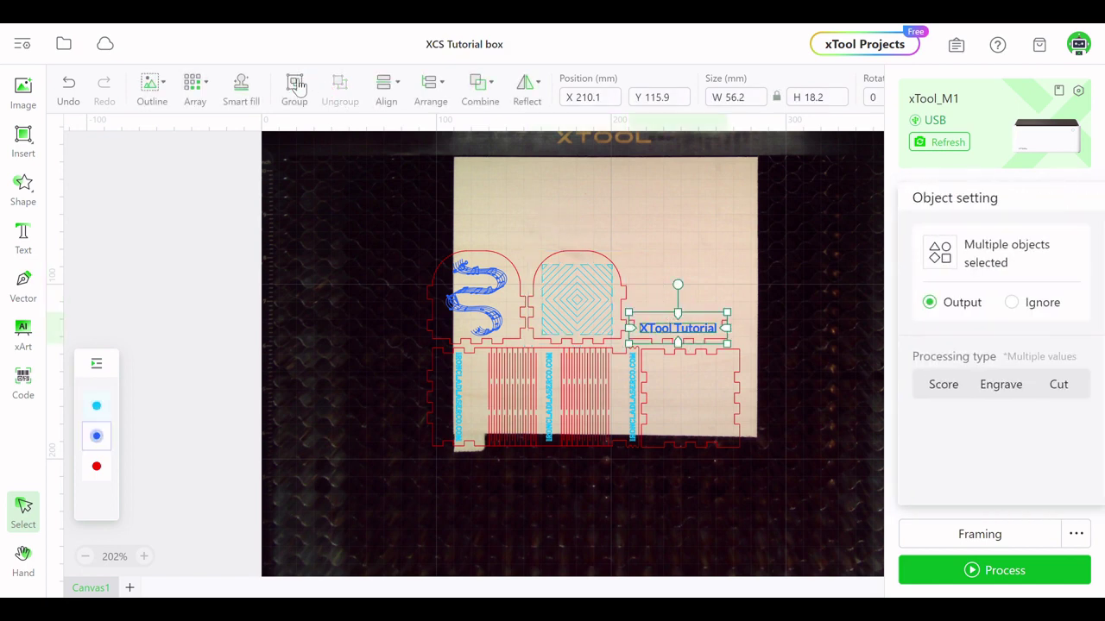
left_click_drag(389, 361, 634, 423)
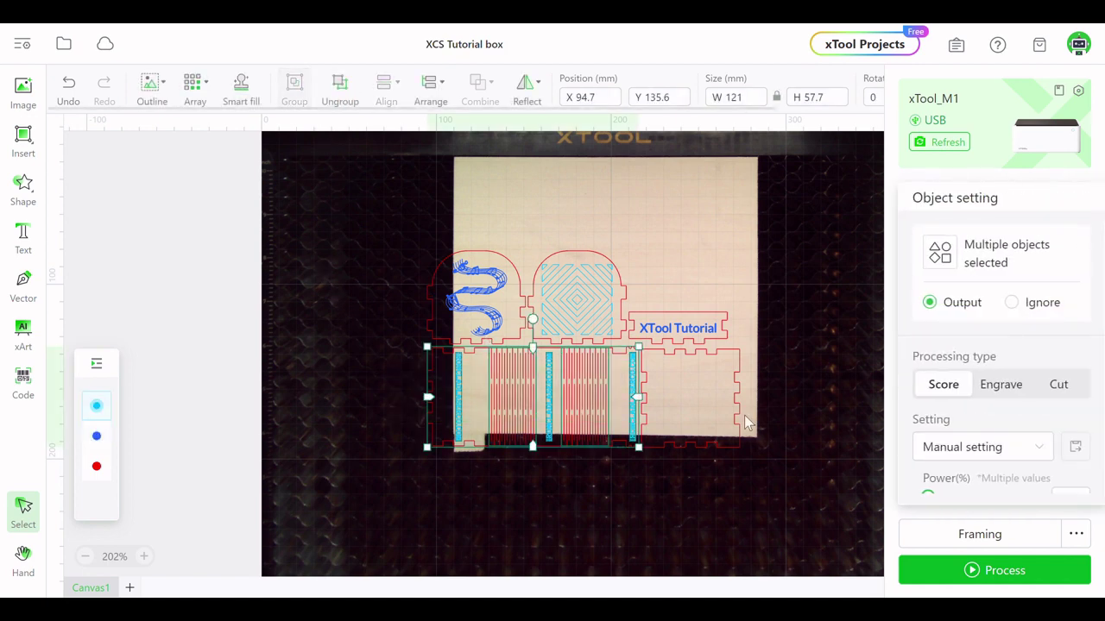
left_click(757, 346)
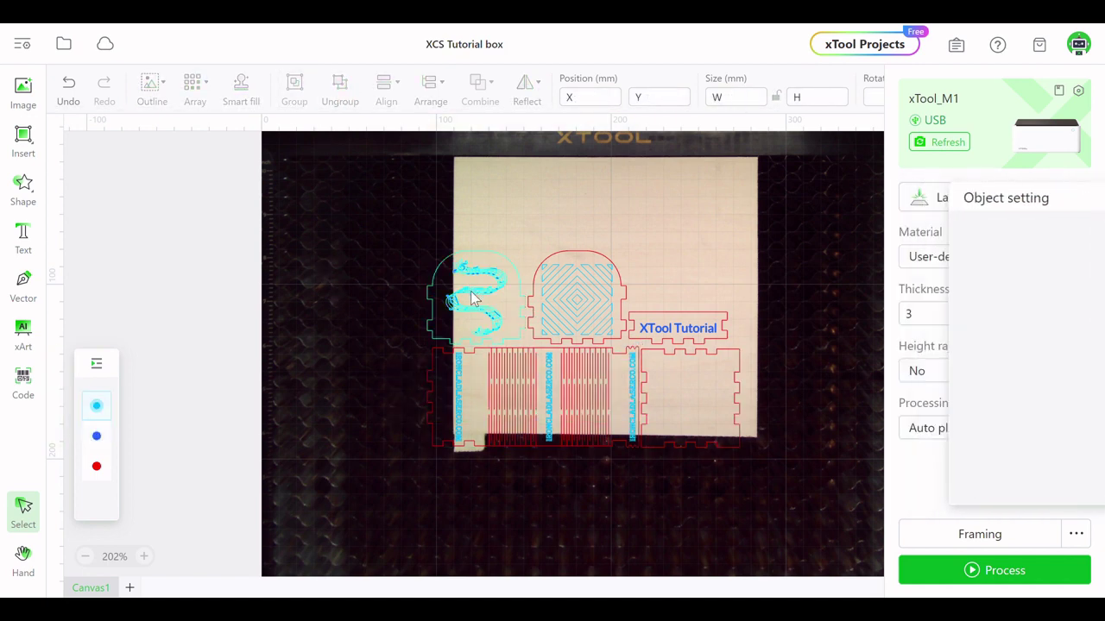
Place the hinge panel and the XTool Tutorial strip, turned upright, along the material's upper edge, with the music-staff panel near the lower-left corner.
left_click(564, 394)
left_click_drag(563, 393, 586, 220)
left_click_drag(499, 369, 531, 466)
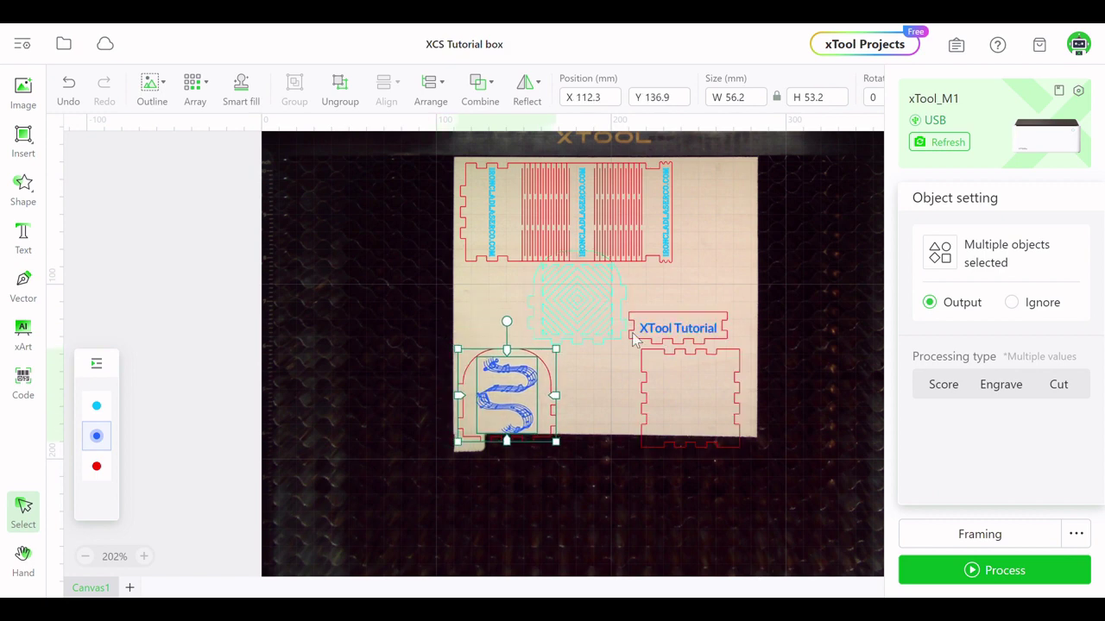
left_click_drag(705, 324, 699, 226)
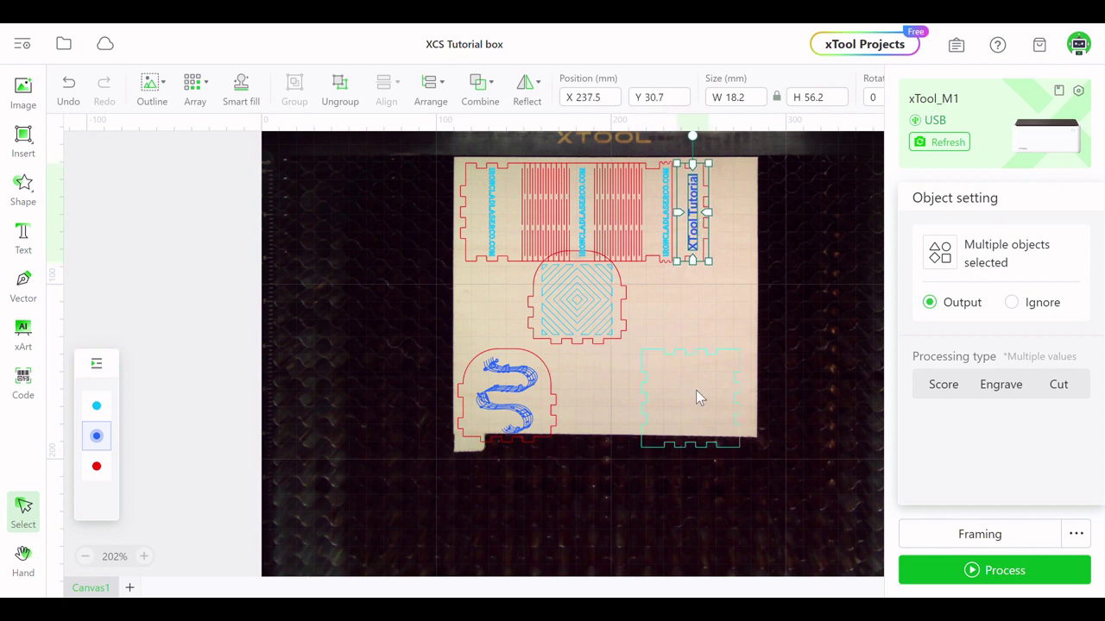
Arrange the music-staff, diamond-pattern and plain square panels in one row directly beneath the hinge panel.
left_click_drag(696, 390, 715, 319)
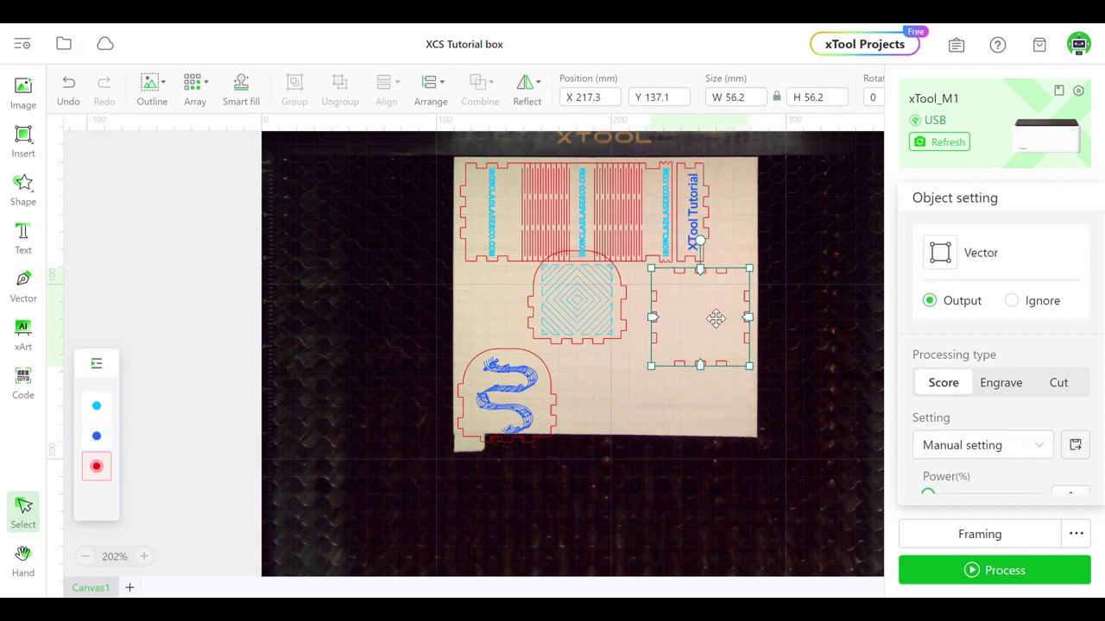
left_click(587, 298)
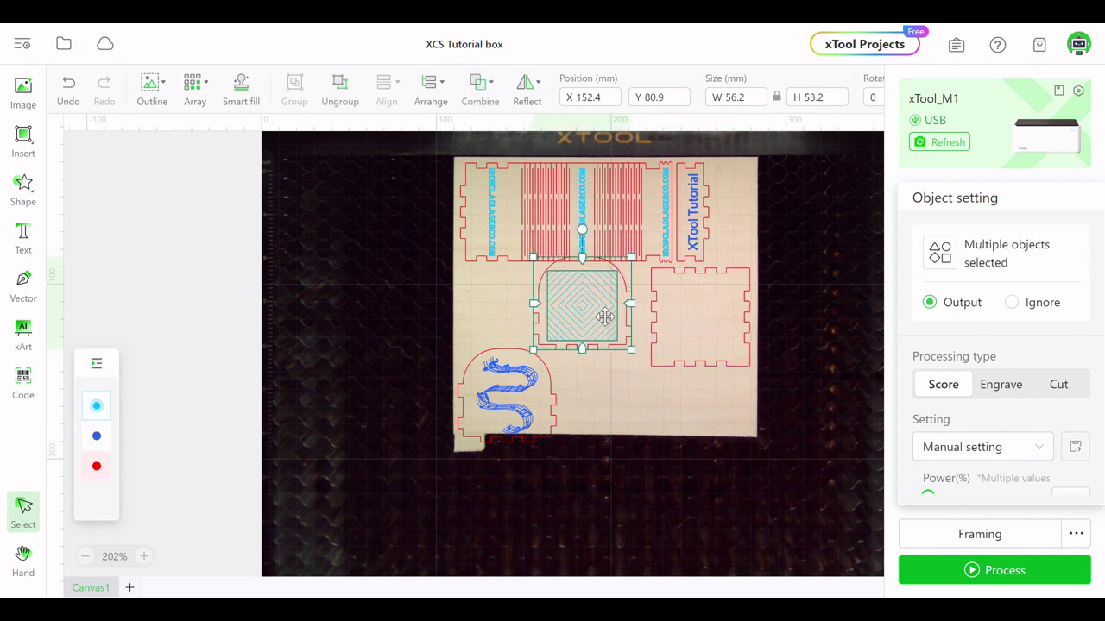
left_click_drag(604, 318, 617, 325)
left_click(528, 361)
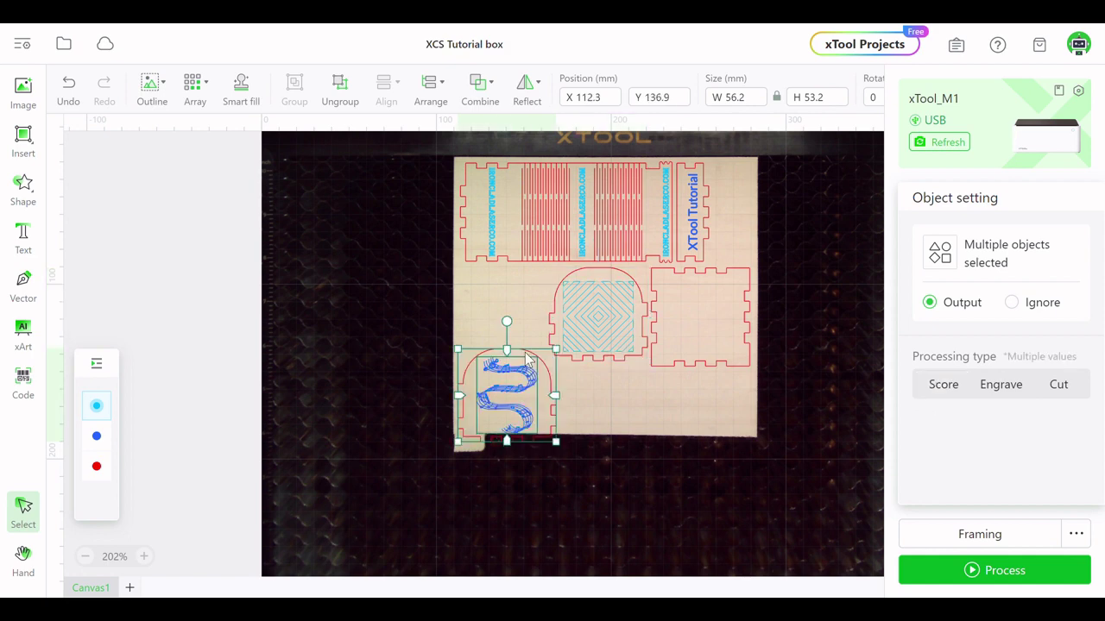
left_click_drag(528, 360, 528, 281)
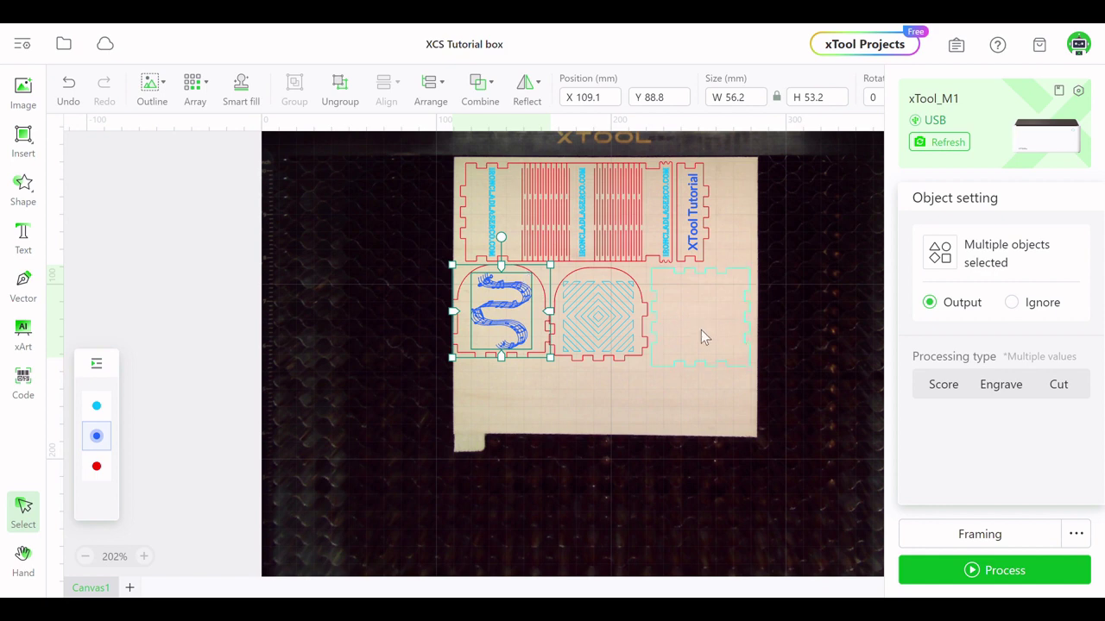
Move the square panel to the material's lower-right corner and fit the diamond-pattern panel, rotated 90 degrees, beside the music-staff panel.
left_click_drag(710, 357, 714, 414)
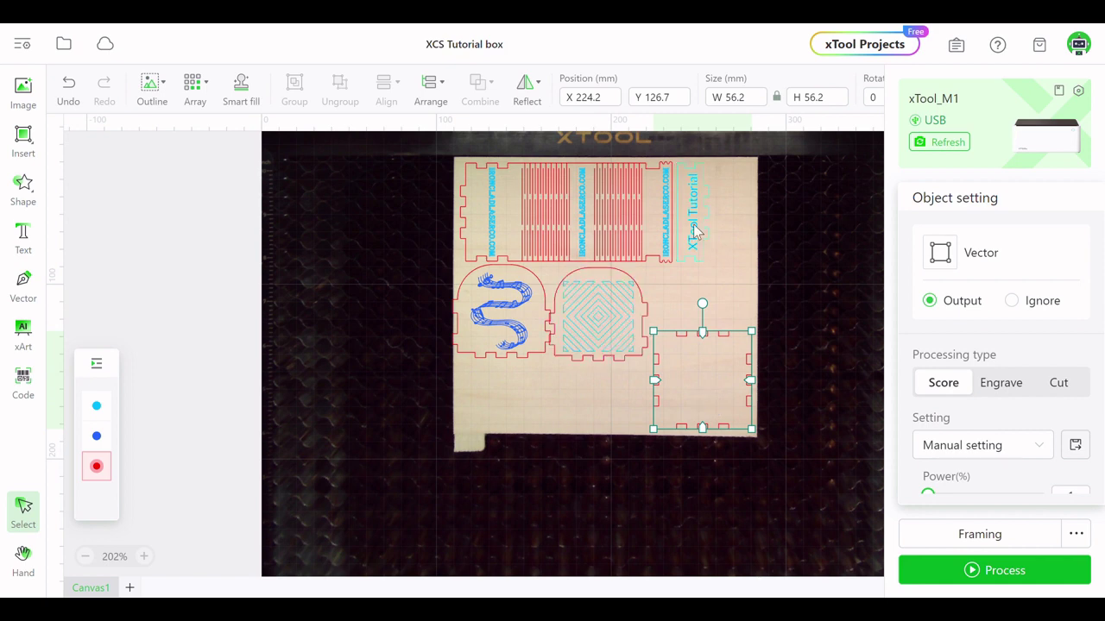
left_click_drag(693, 225, 799, 310)
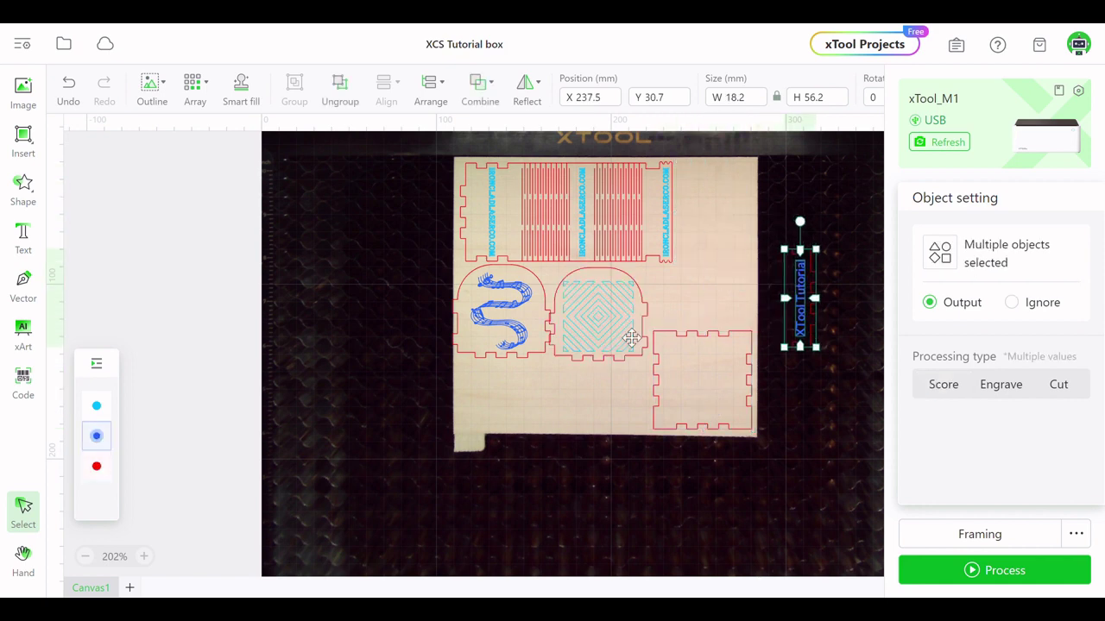
mouse_move(604, 332)
left_mouse_down()
mouse_move(639, 319)
mouse_move(747, 229)
mouse_move(735, 223)
mouse_move(635, 270)
mouse_move(618, 332)
left_mouse_up()
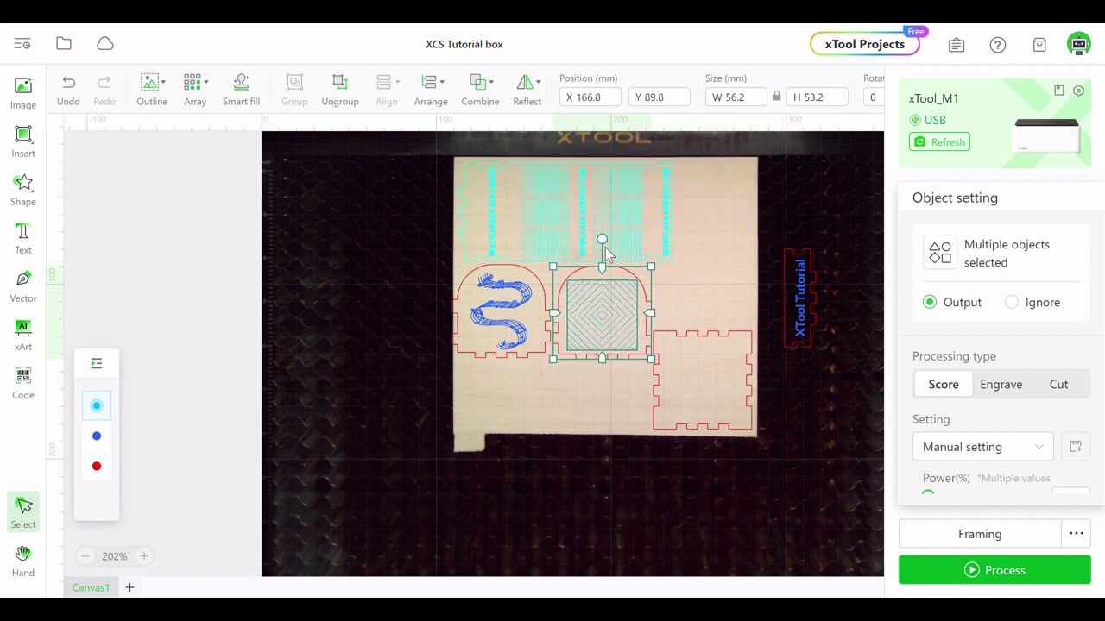
left_click_drag(602, 239, 690, 318)
key("ctrl+z")
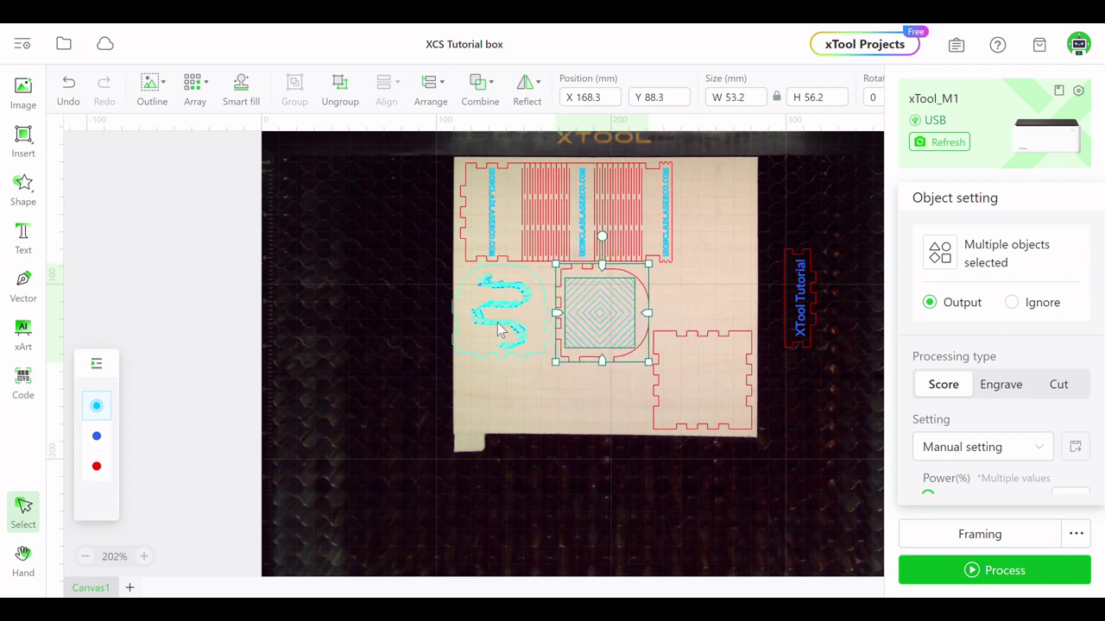
left_click_drag(497, 322, 527, 324)
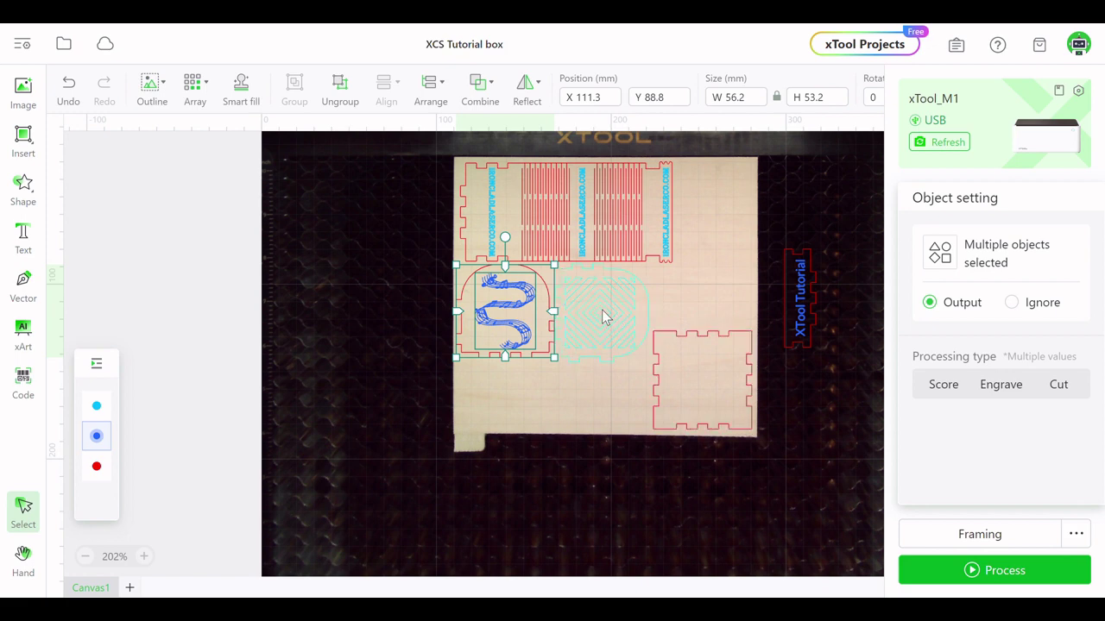
left_click(604, 317)
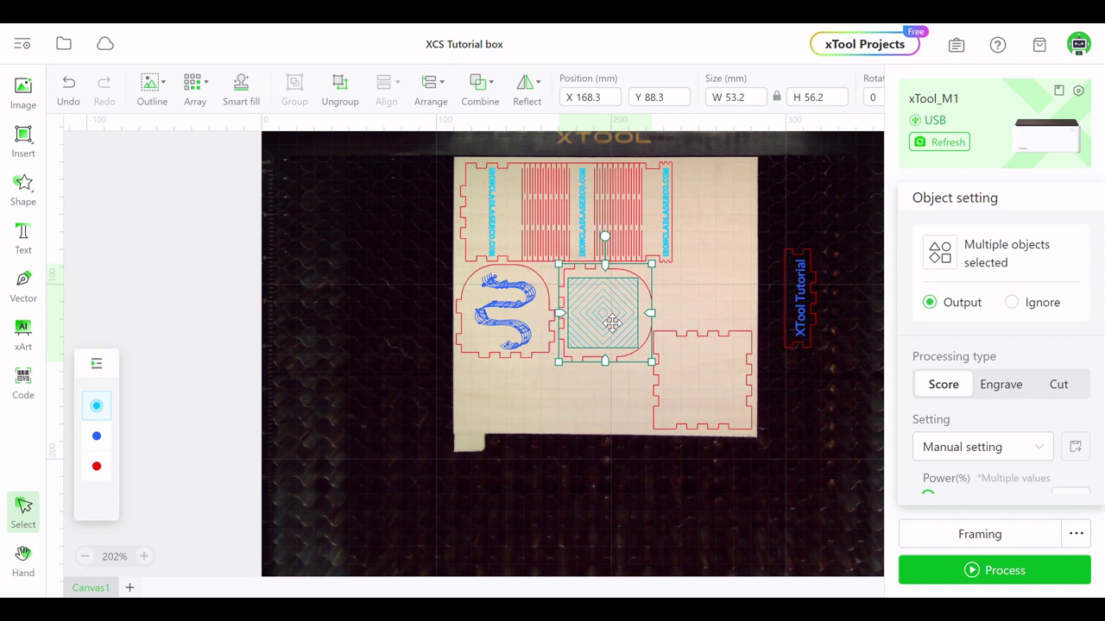
Return the XTool Tutorial strip to about X 237.8, Y 30.9 mm beside the hinge panel and nudge the music-staff panel to X 112.4 mm.
left_click_drag(802, 313, 702, 228)
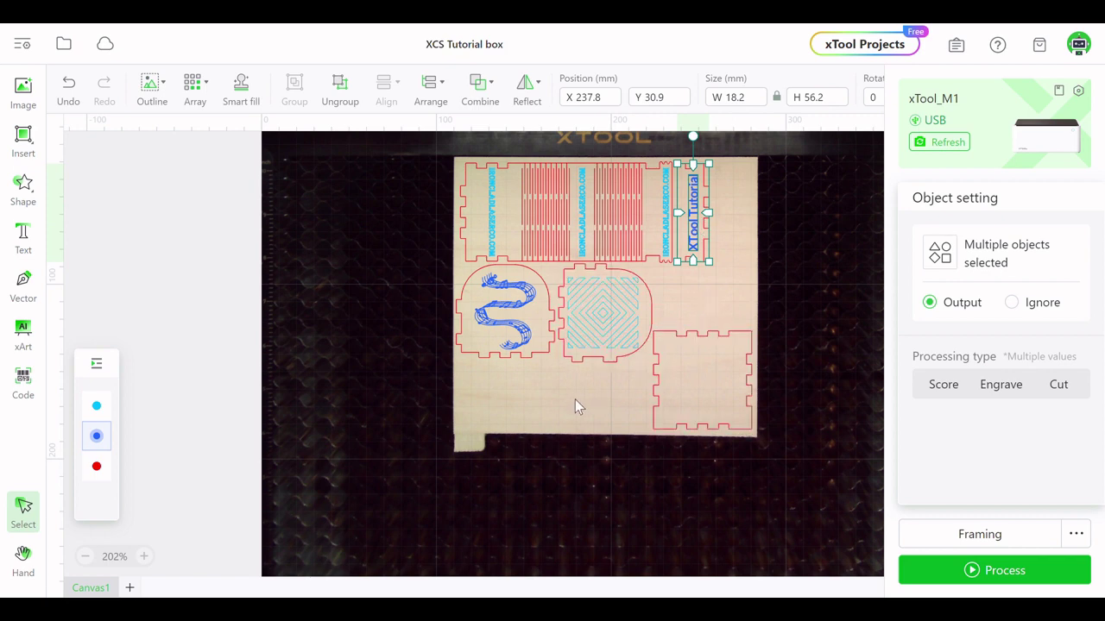
left_click(498, 295)
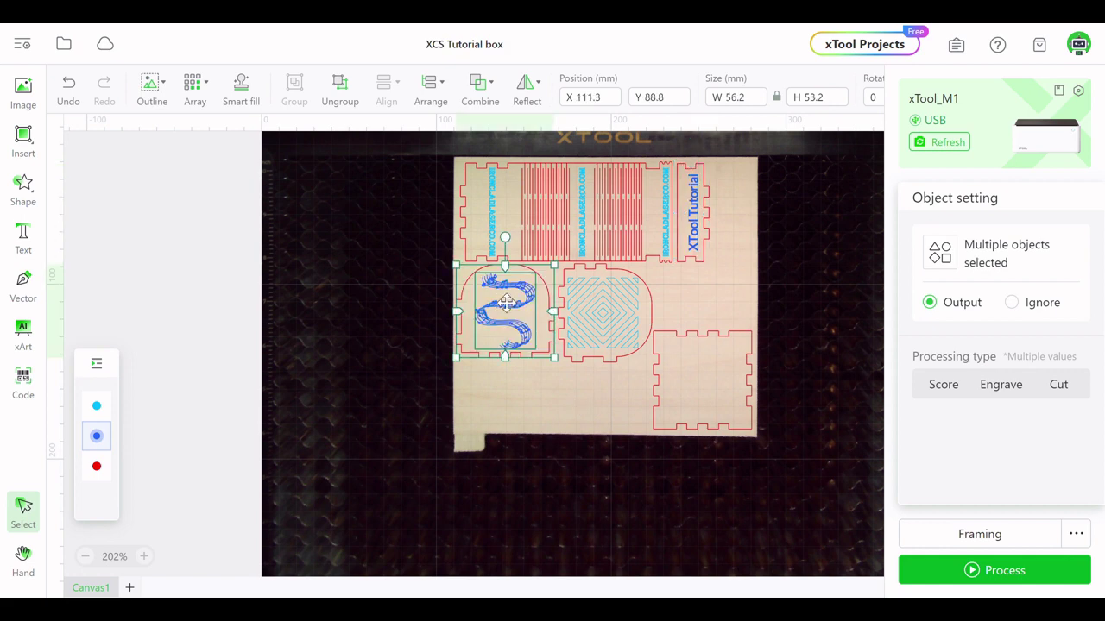
left_click_drag(507, 302, 508, 301)
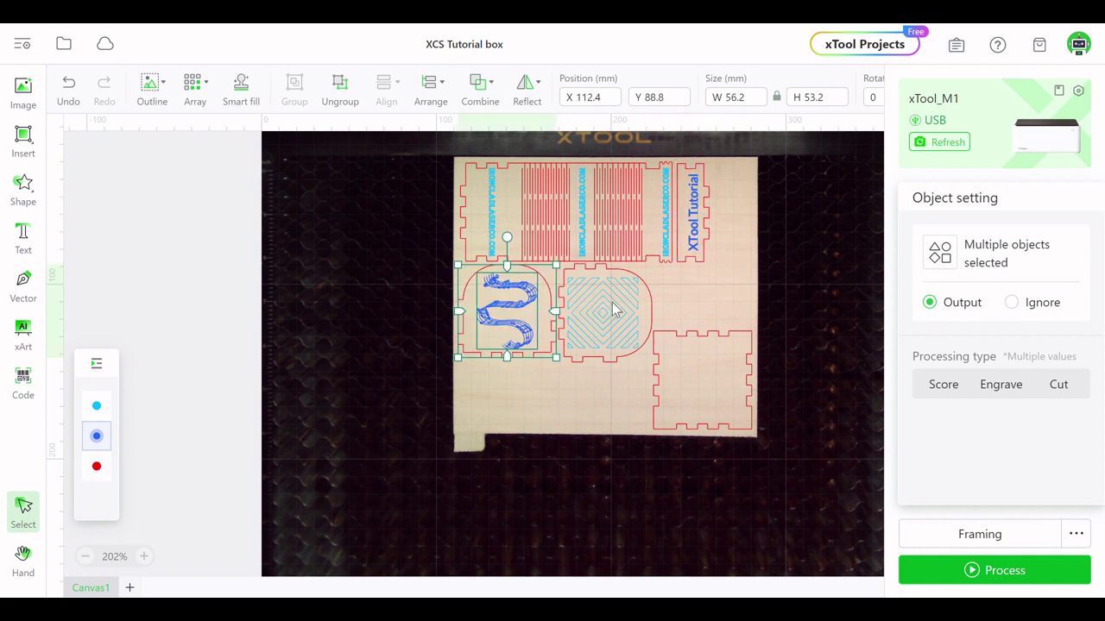
left_click(705, 298)
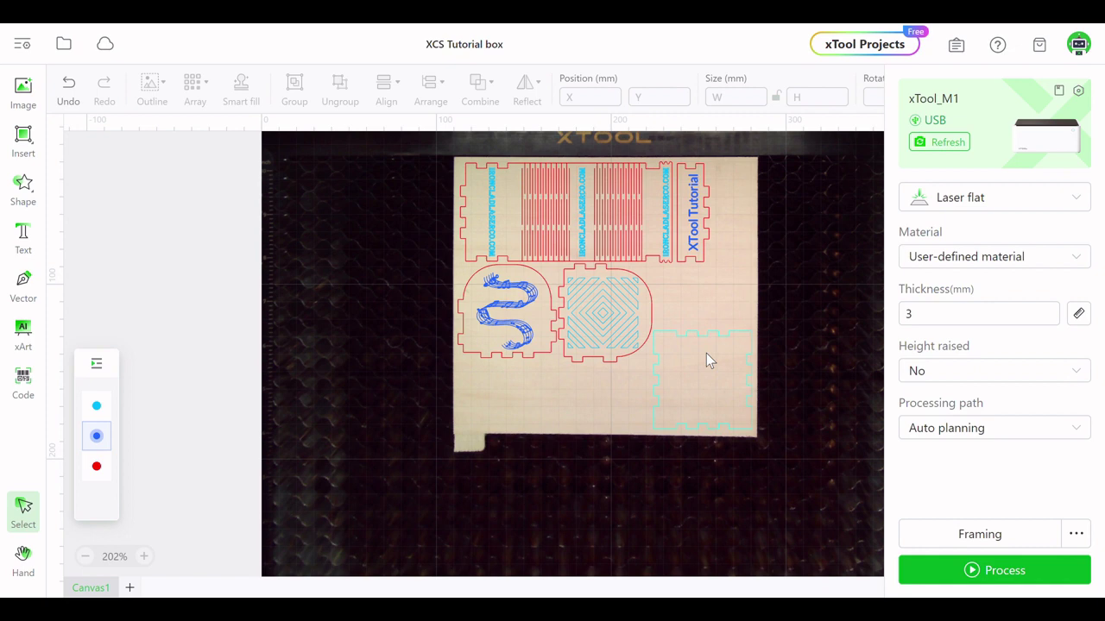
left_click(706, 353)
left_click(704, 257)
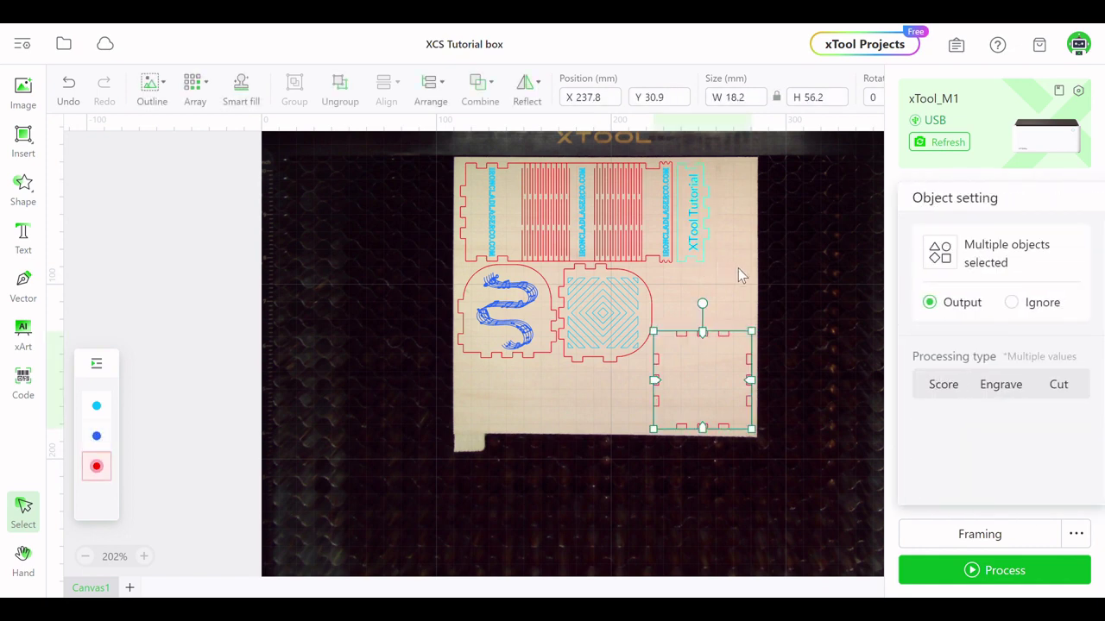
left_click(738, 270)
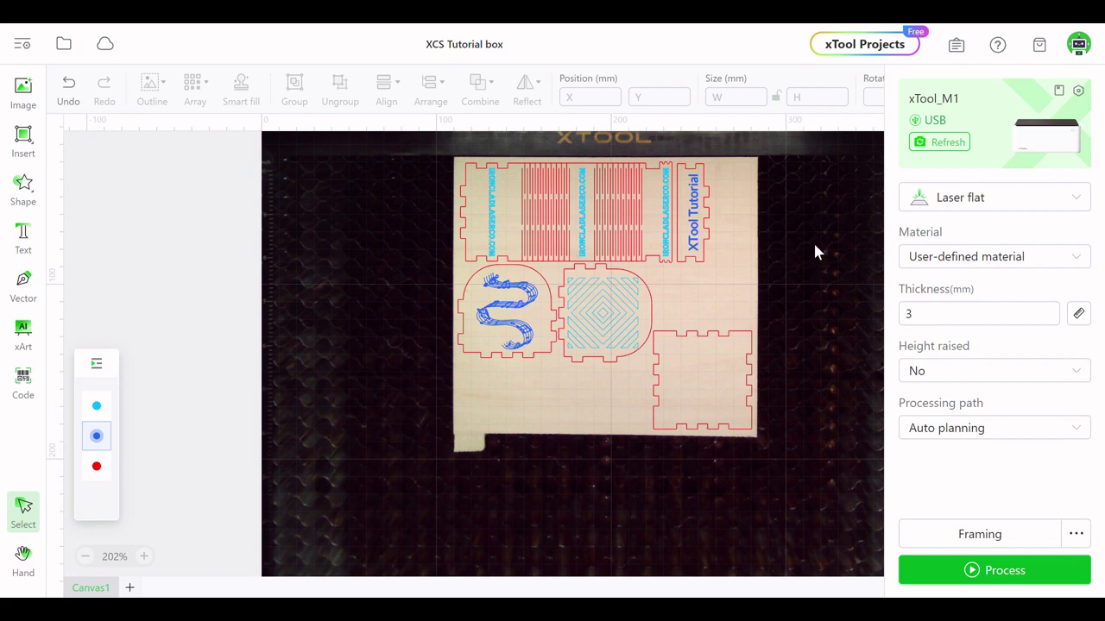
Auto-measure the material thickness, and set the thickness value to 3 mm.
left_click(925, 319)
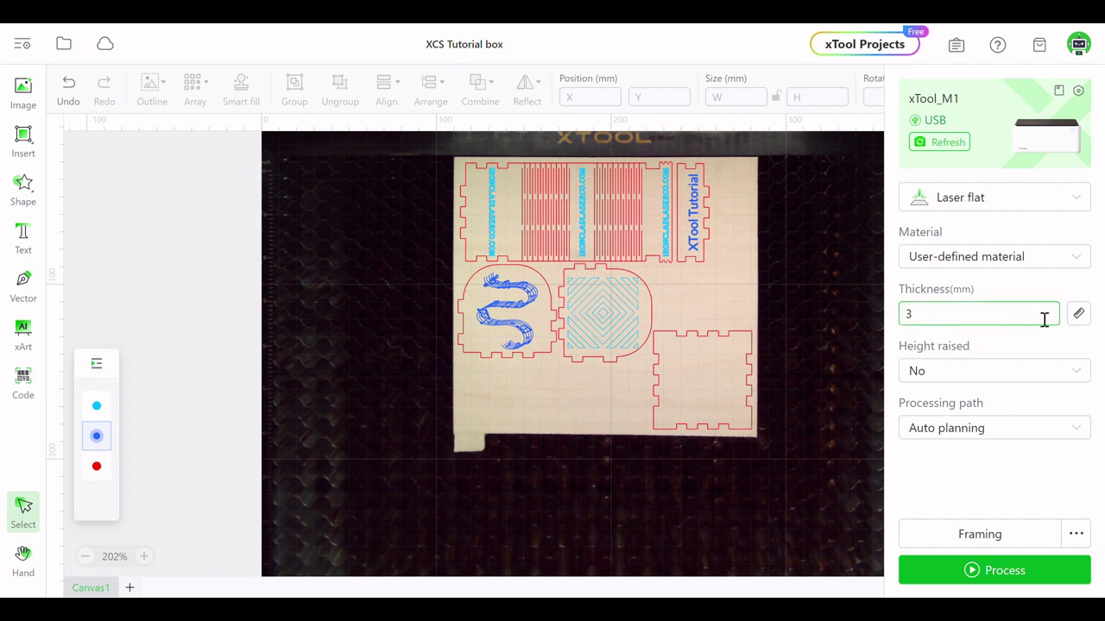
left_click(1079, 318)
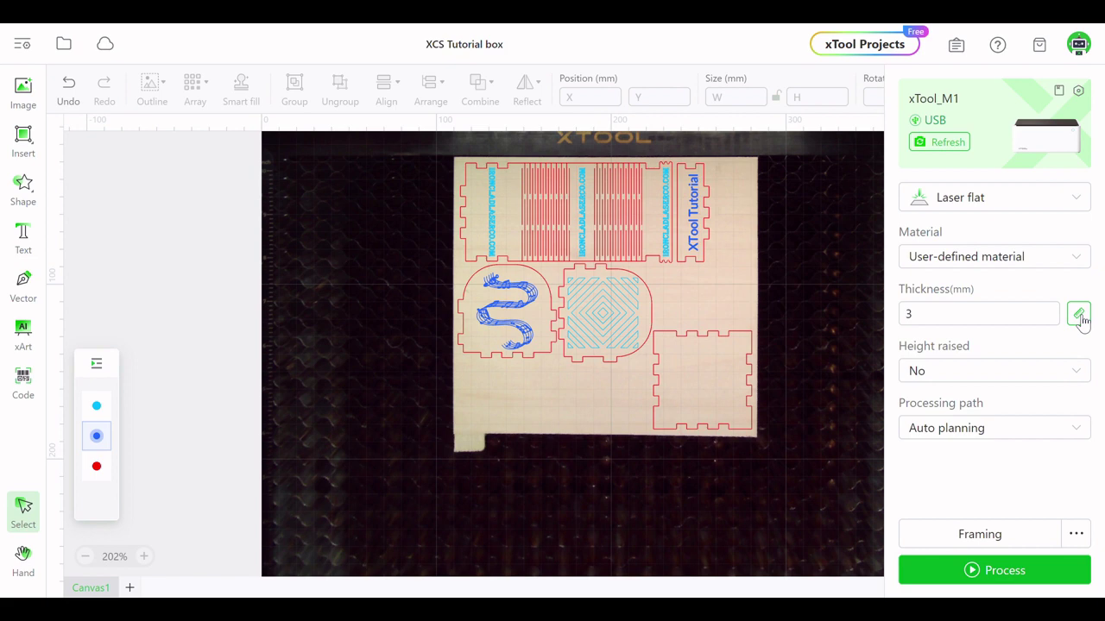
left_click(1080, 316)
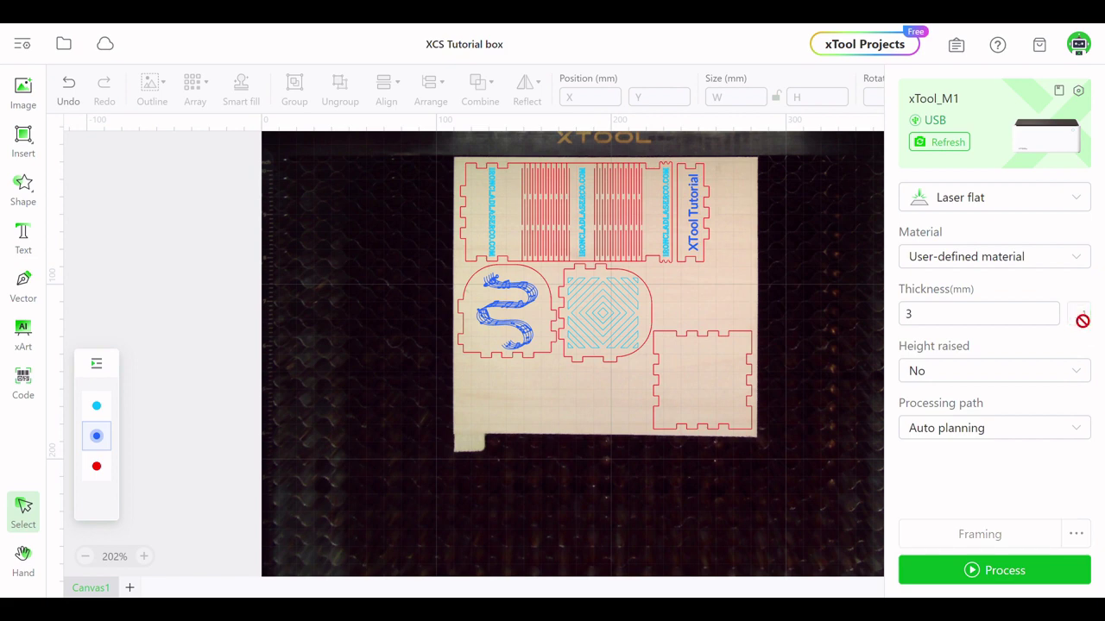
left_click(997, 323)
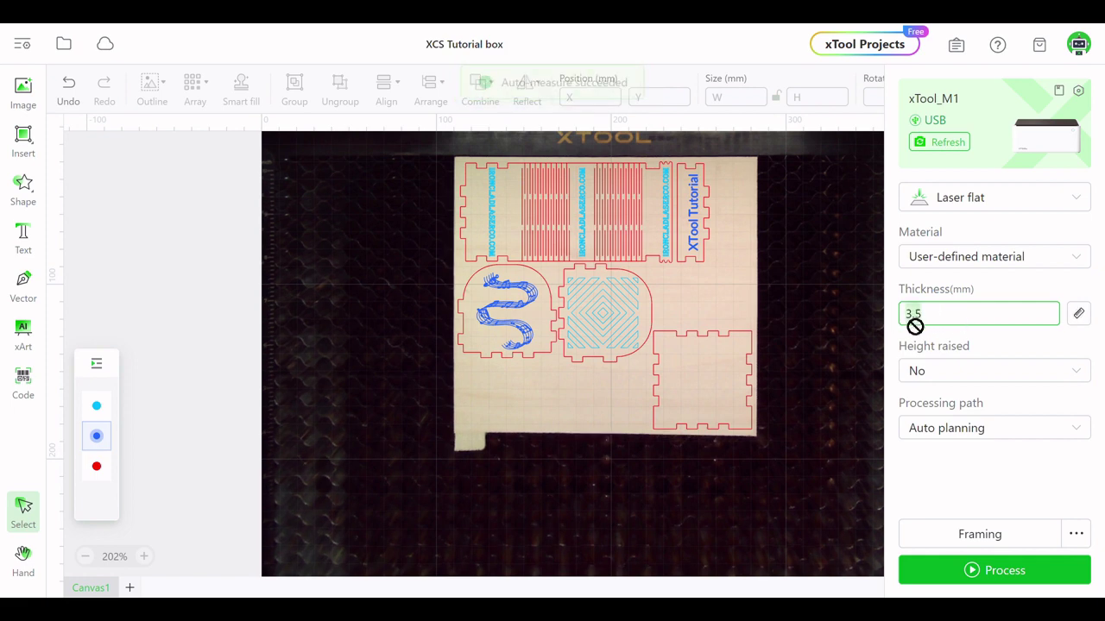
type("3")
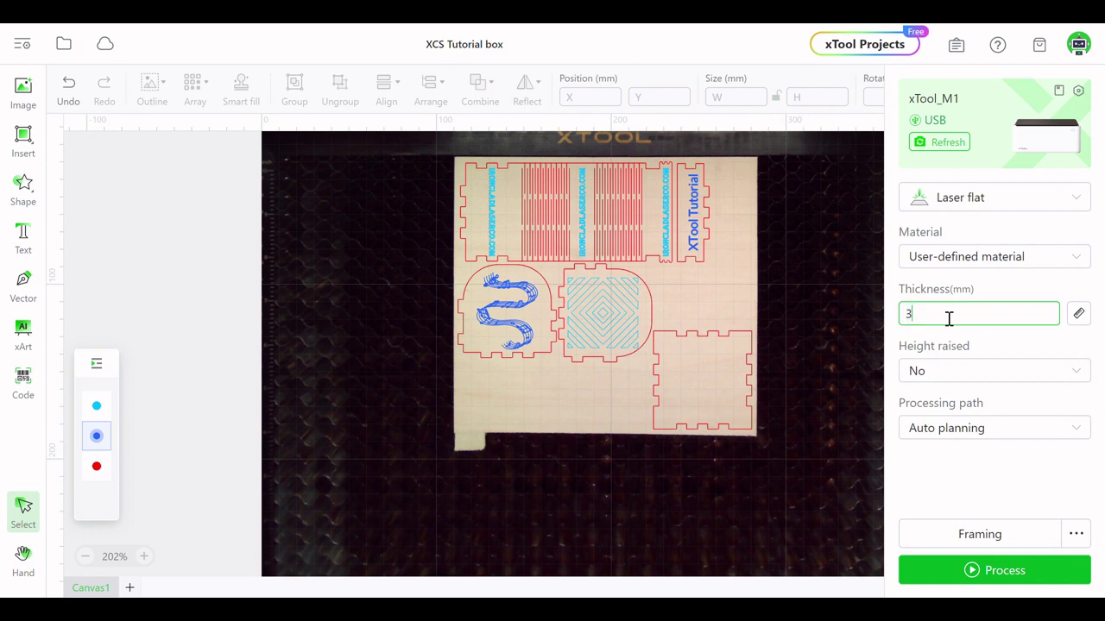
left_click(858, 326)
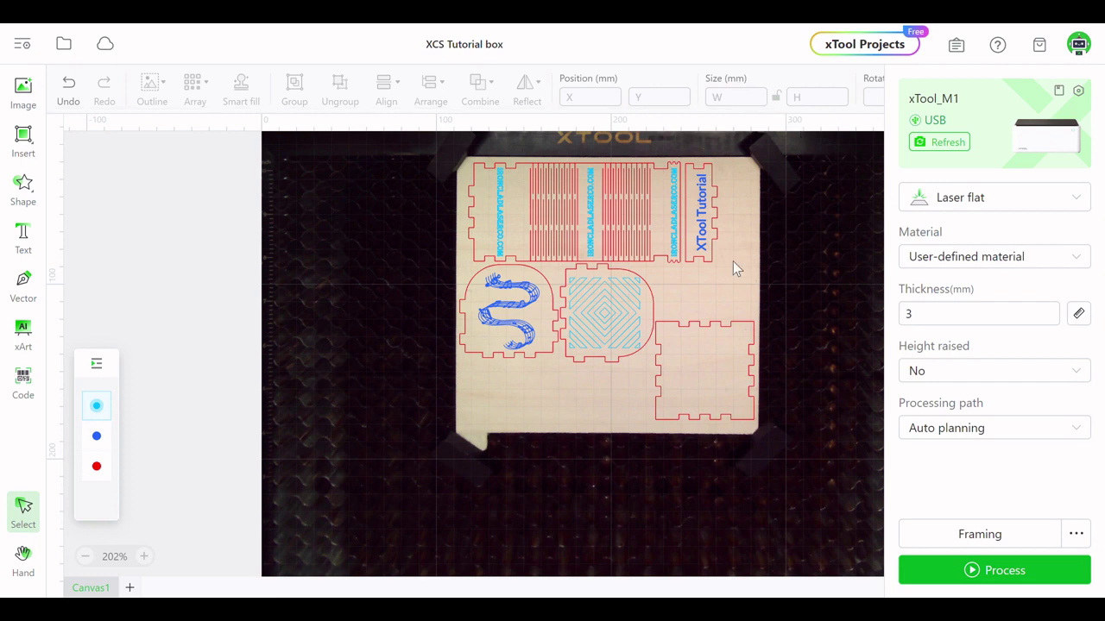
Select all objects on the red layer, the box panel outlines and hinge lines, and set their processing type to Cut.
left_click(96, 467)
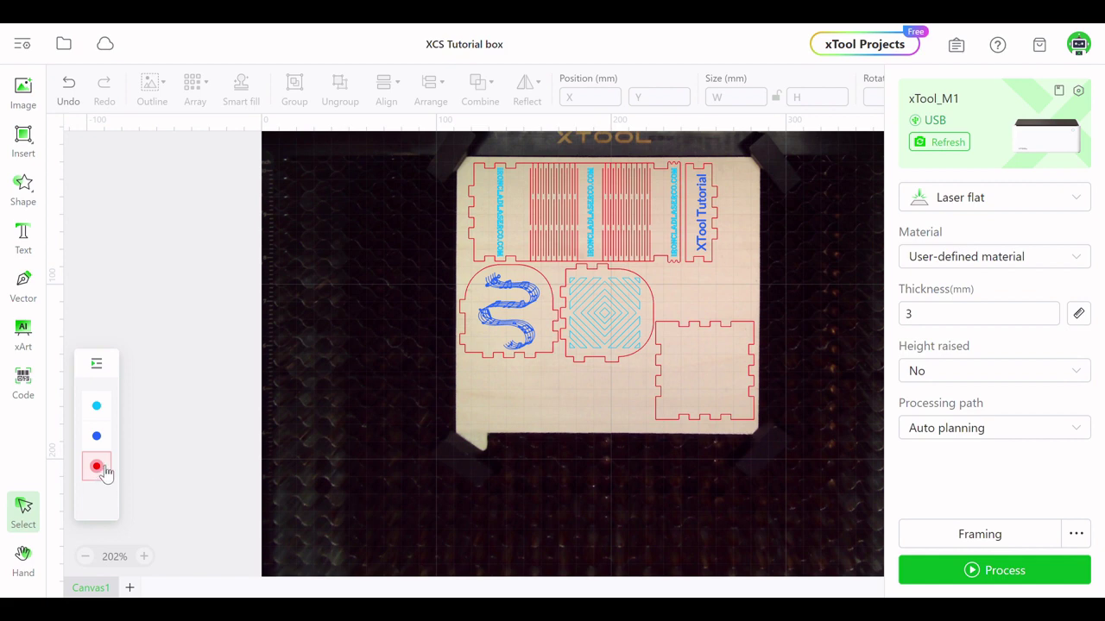
left_click(102, 439)
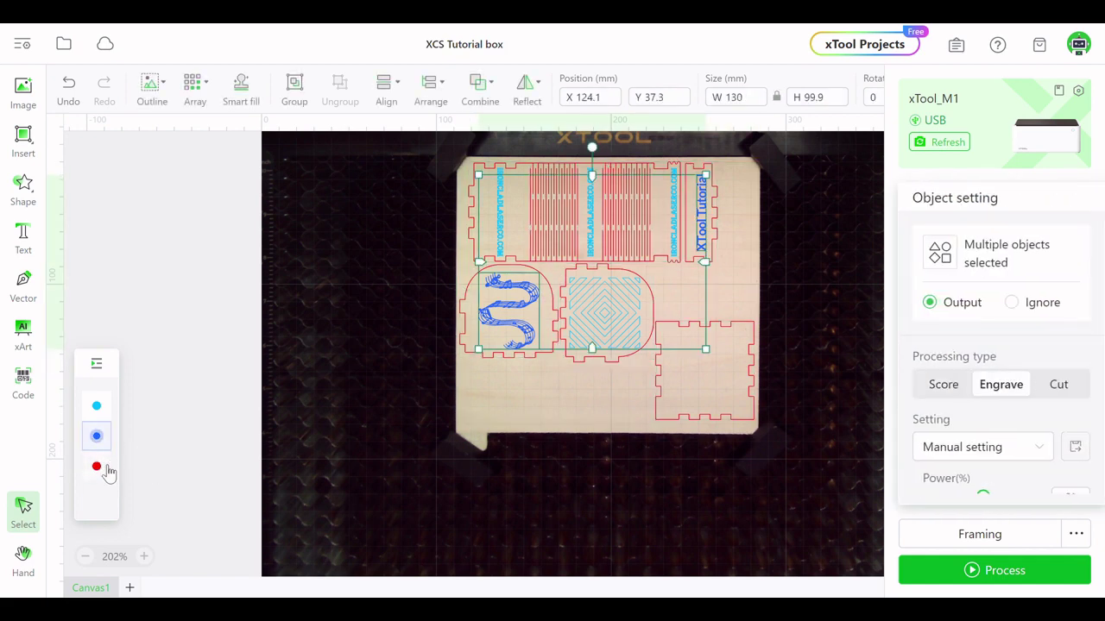
left_click(103, 467)
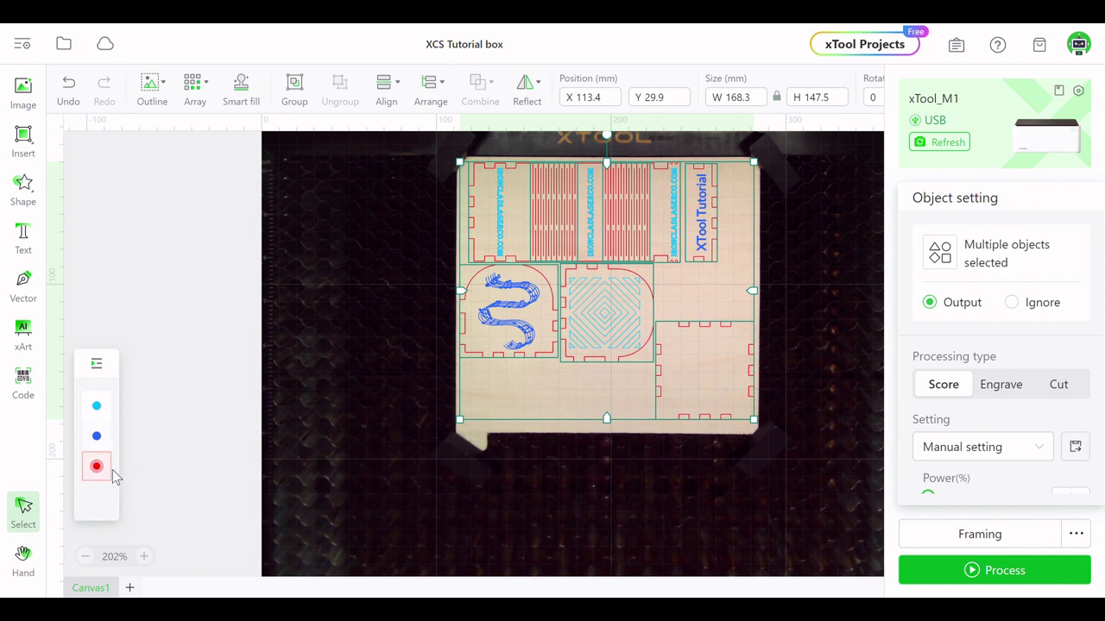
scroll(992, 421, "down", 2)
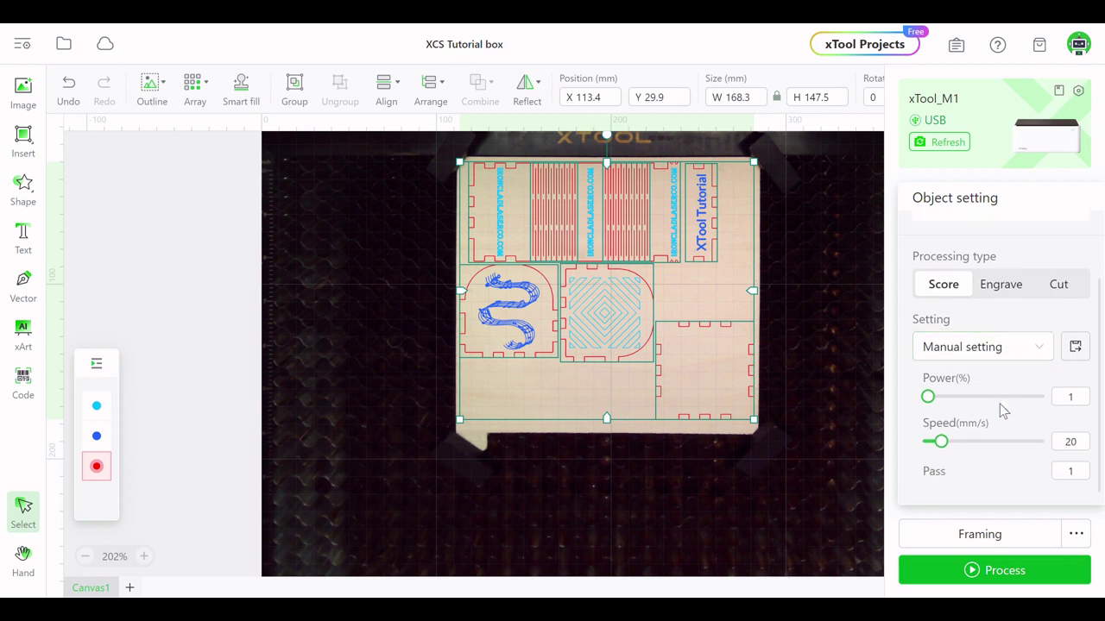
scroll(999, 404, "up", 1)
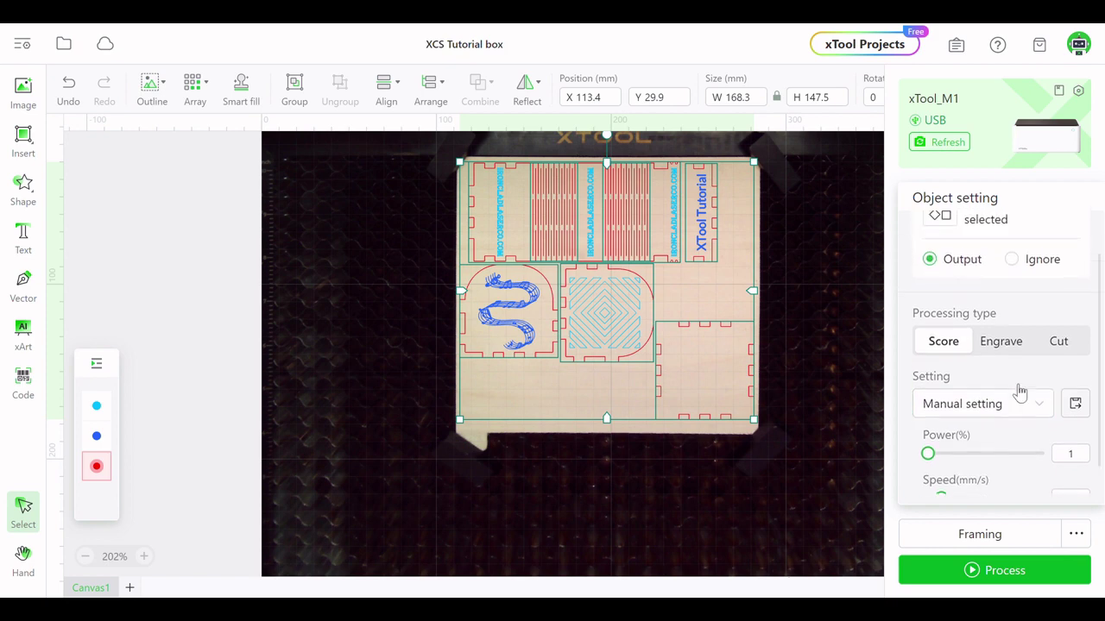
left_click(1063, 344)
Set the red layer's cut parameters to 100% power, 3 mm/s speed and 2 passes.
scroll(984, 365, "down", 1)
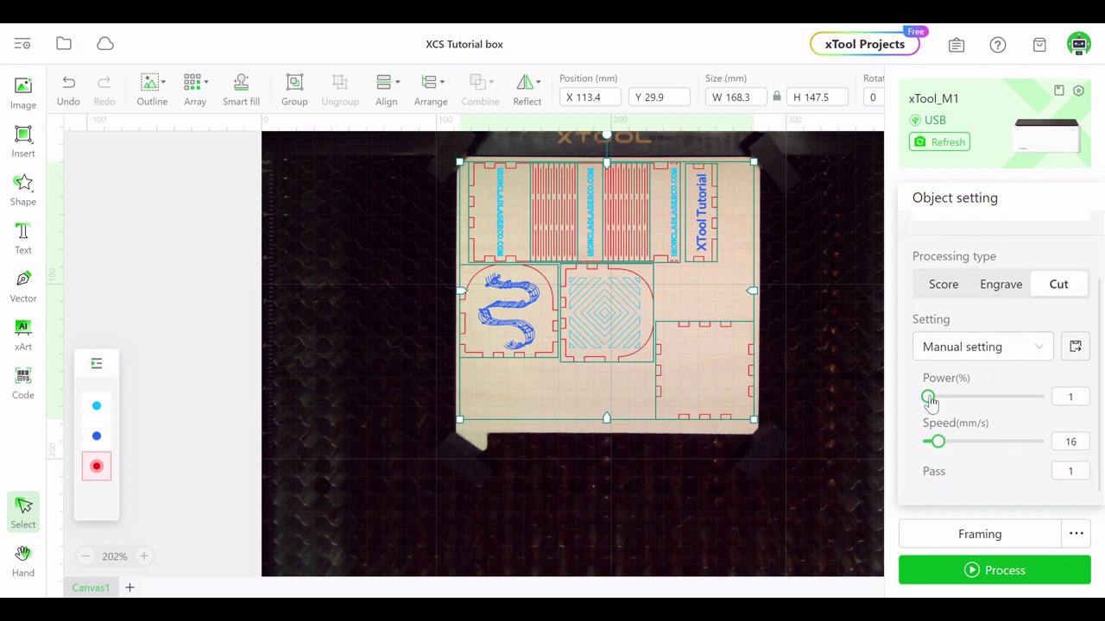
left_click_drag(929, 399, 1089, 401)
left_click(1070, 444)
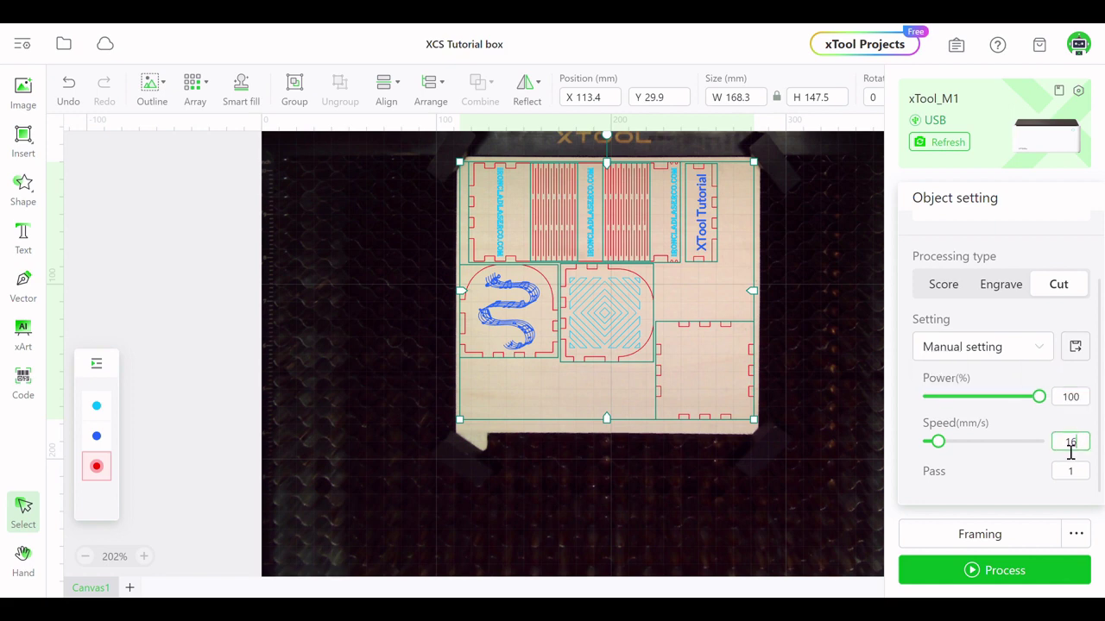
double_click(1070, 449)
type("3")
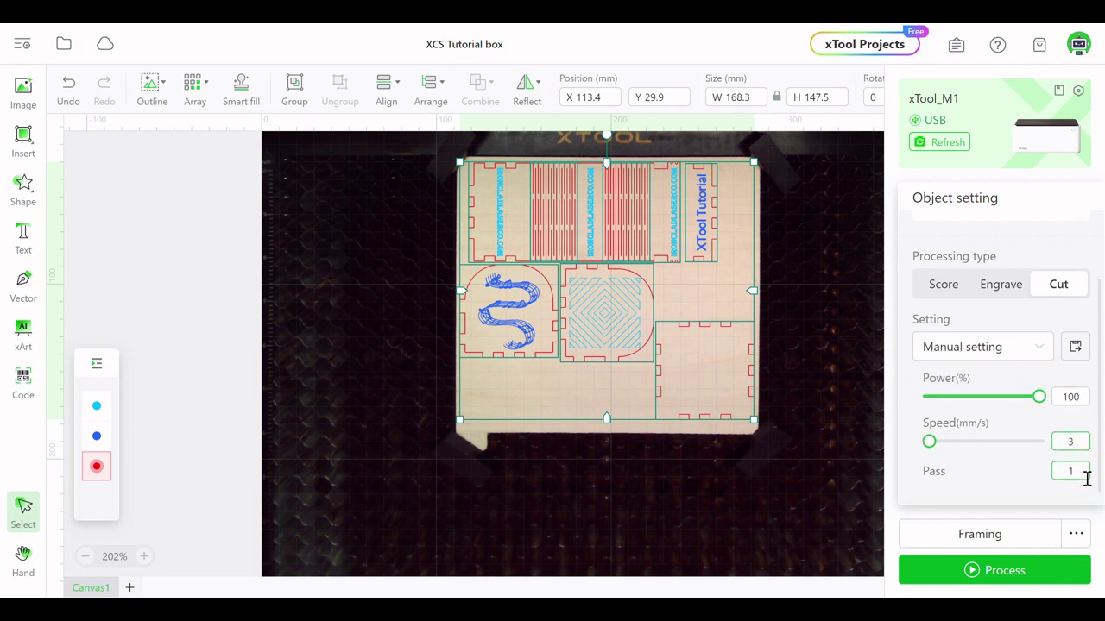
left_click(1070, 475)
type("2")
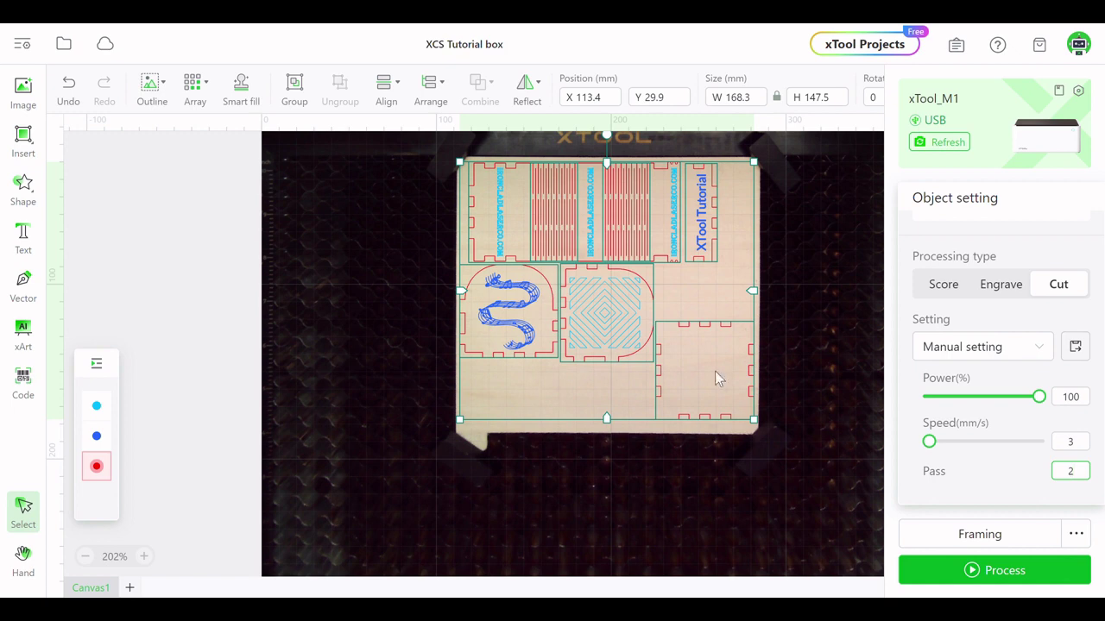
Review the laser settings of the blue engrave layer and the light-blue score layer, and clear the selection.
left_click(101, 441)
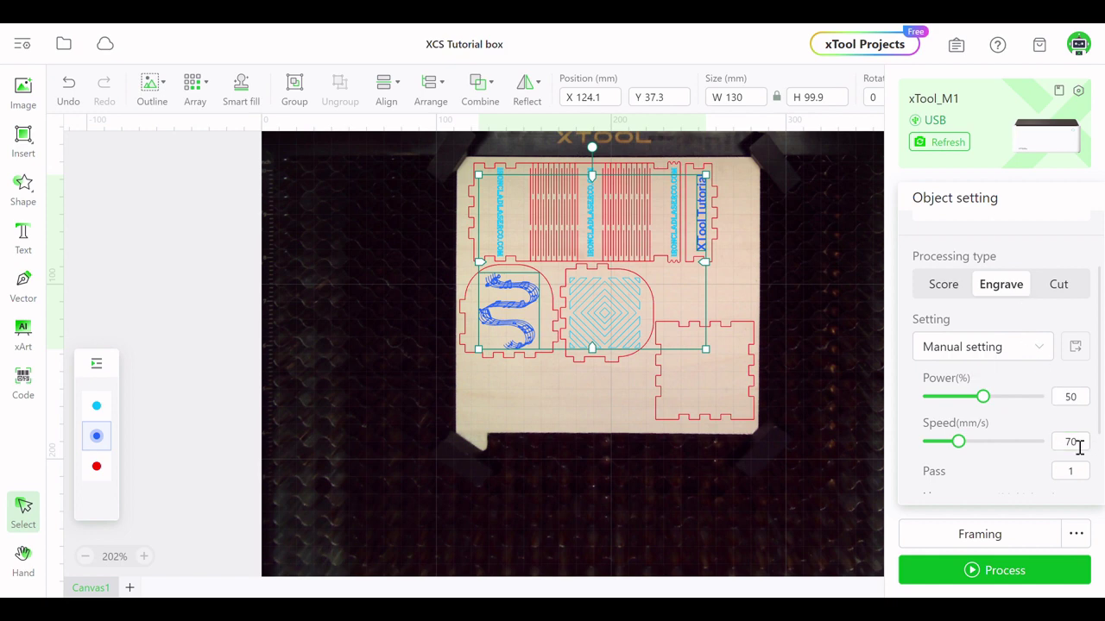
left_click(1080, 445)
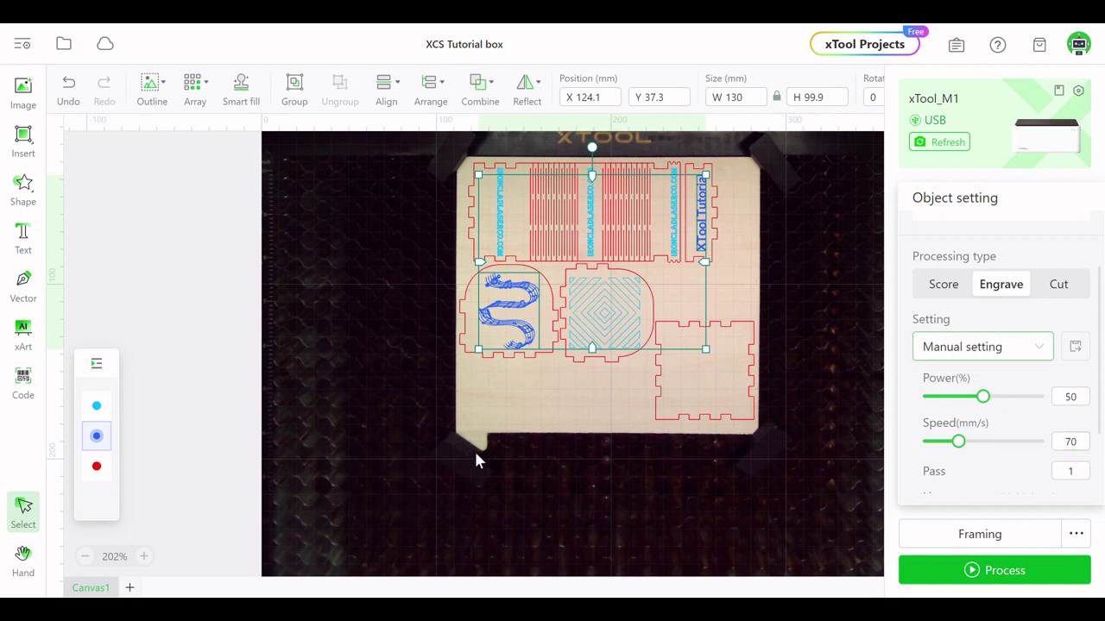
left_click(97, 406)
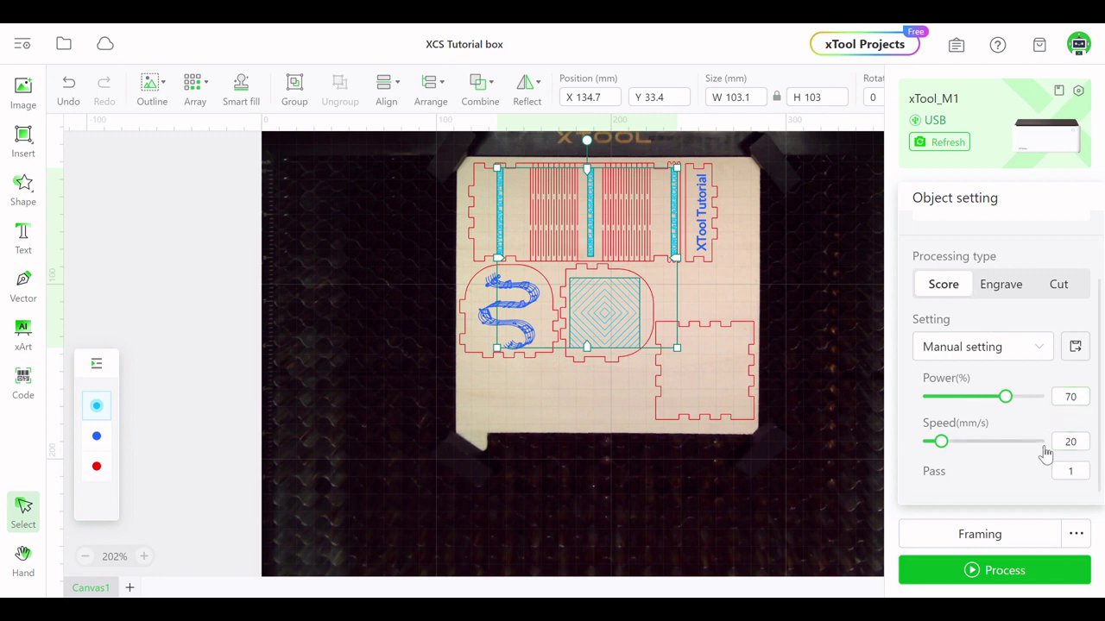
left_click(834, 434)
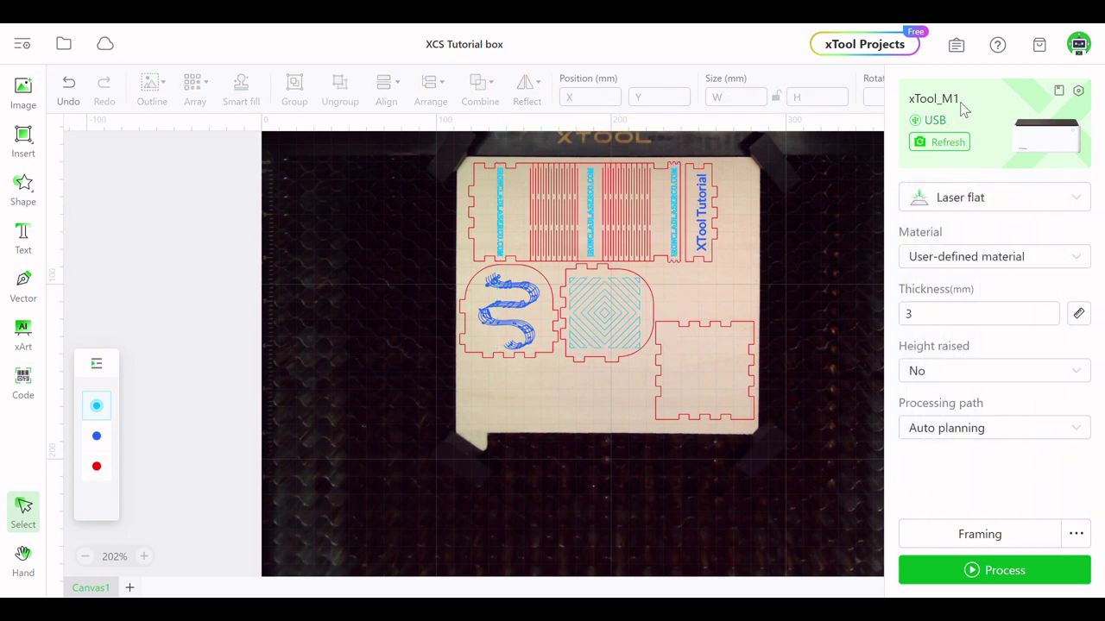
Generate the processing preview of the full box layout and send the job to the laser to start.
left_click(1017, 573)
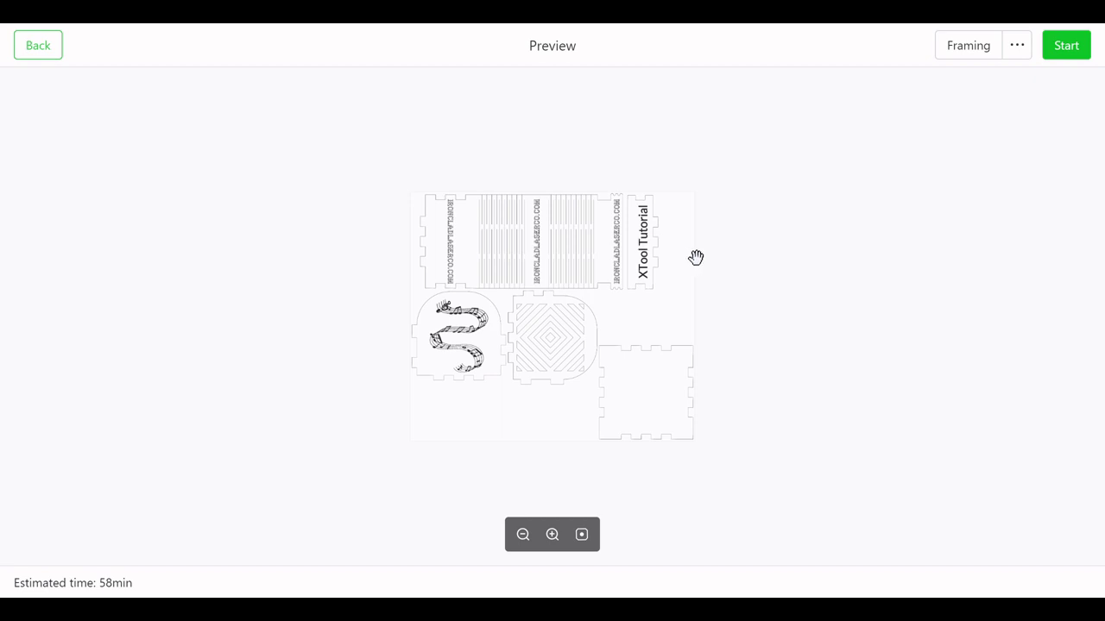
left_click(1066, 44)
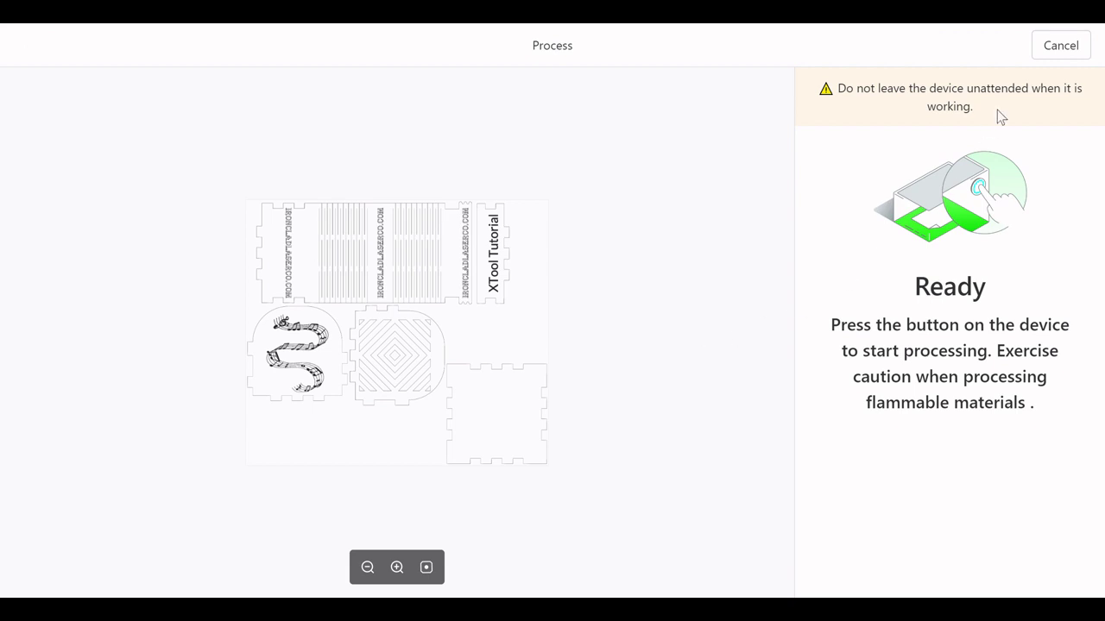